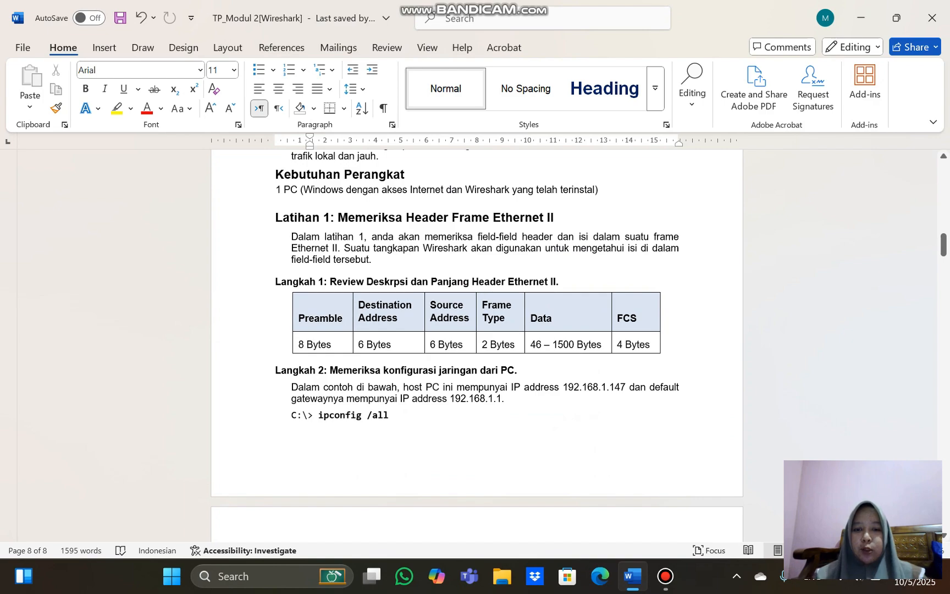
# Review the assignment from its cover page through the topology, objectives, scenario and Latihan 1 steps 1 and 2
pyautogui.scroll(15, 477, 345)
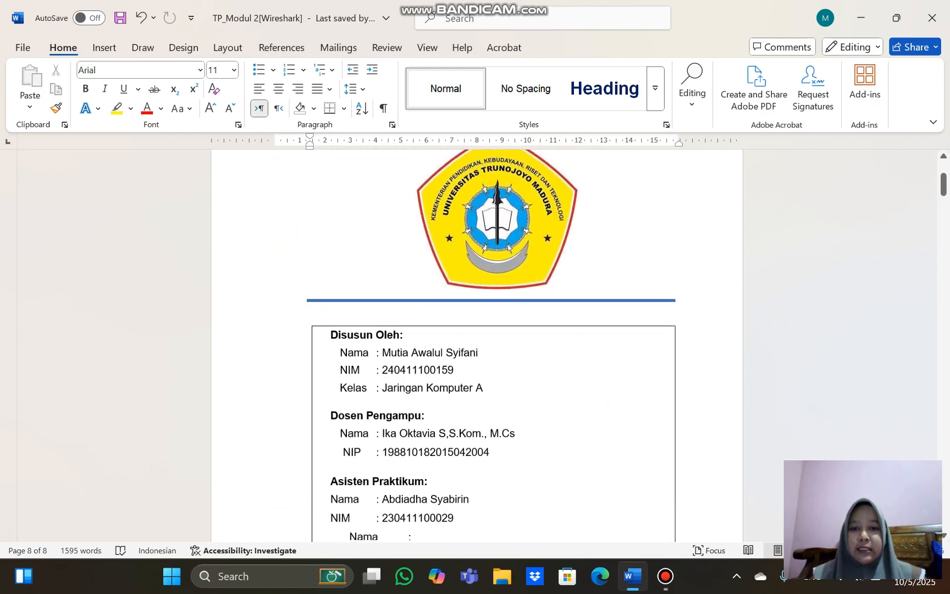
pyautogui.scroll(2, 477, 345)
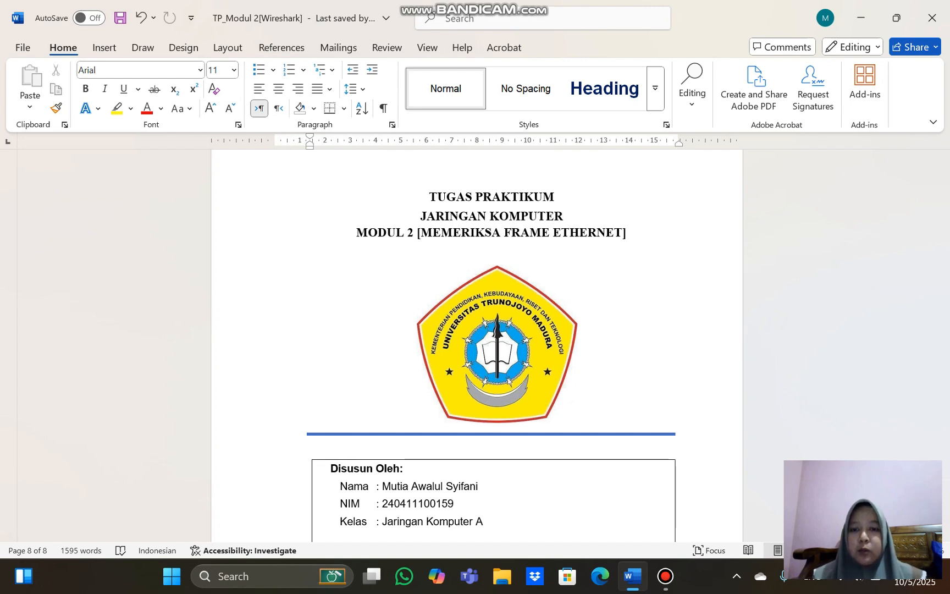
pyautogui.scroll(-12, 477, 345)
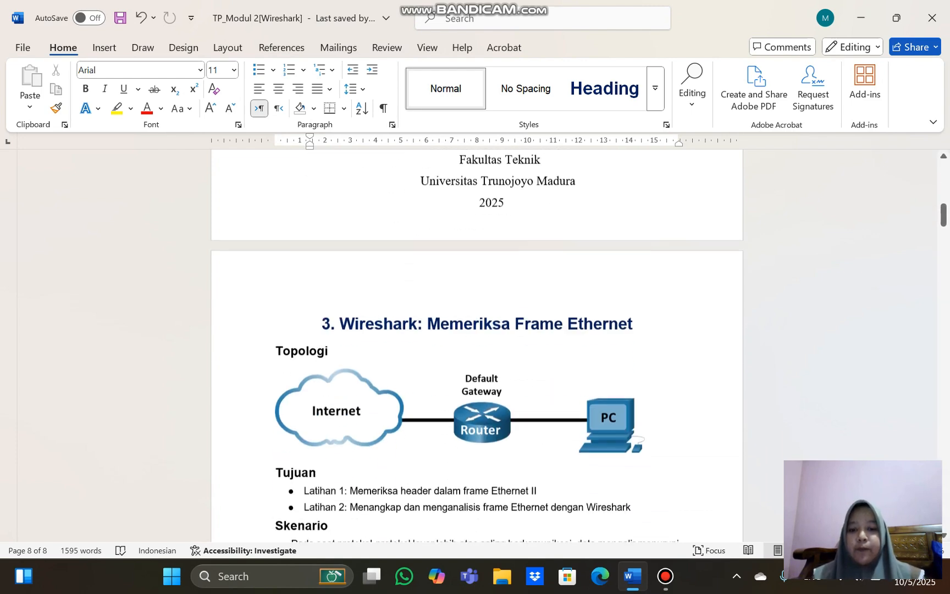
pyautogui.scroll(-4, 476, 345)
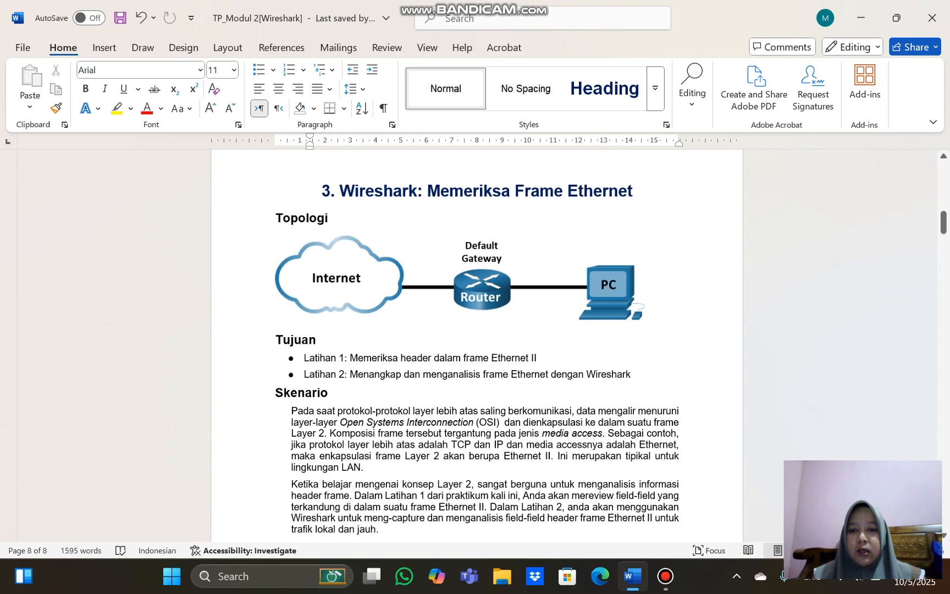
pyautogui.scroll(-2, 477, 345)
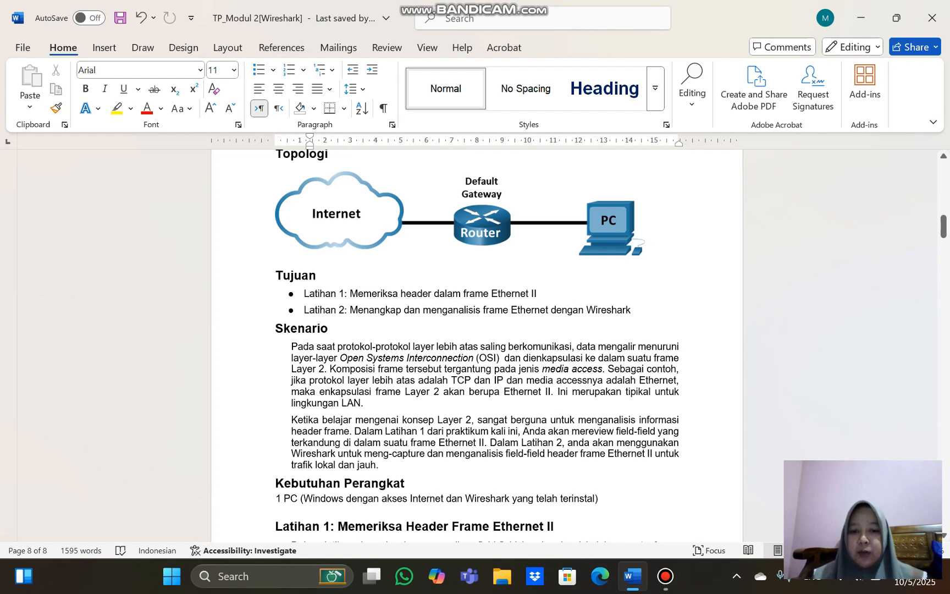
pyautogui.scroll(-4, 476, 345)
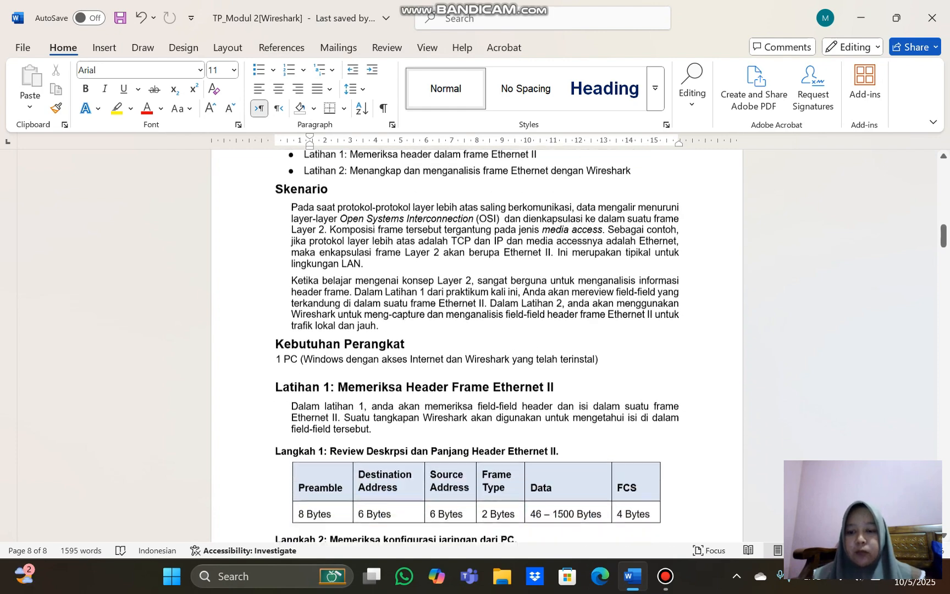
pyautogui.scroll(-1, 477, 345)
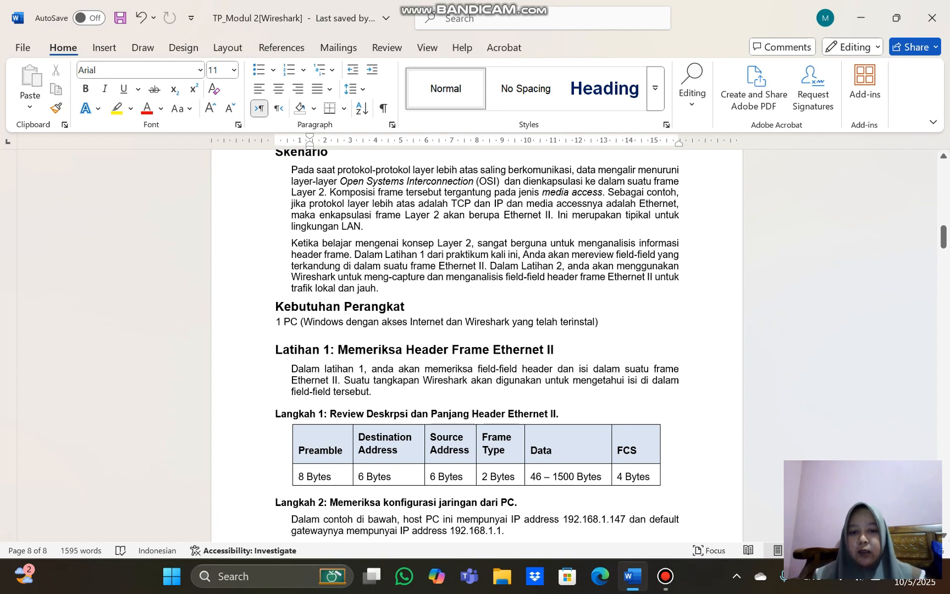
pyautogui.scroll(-2, 471, 345)
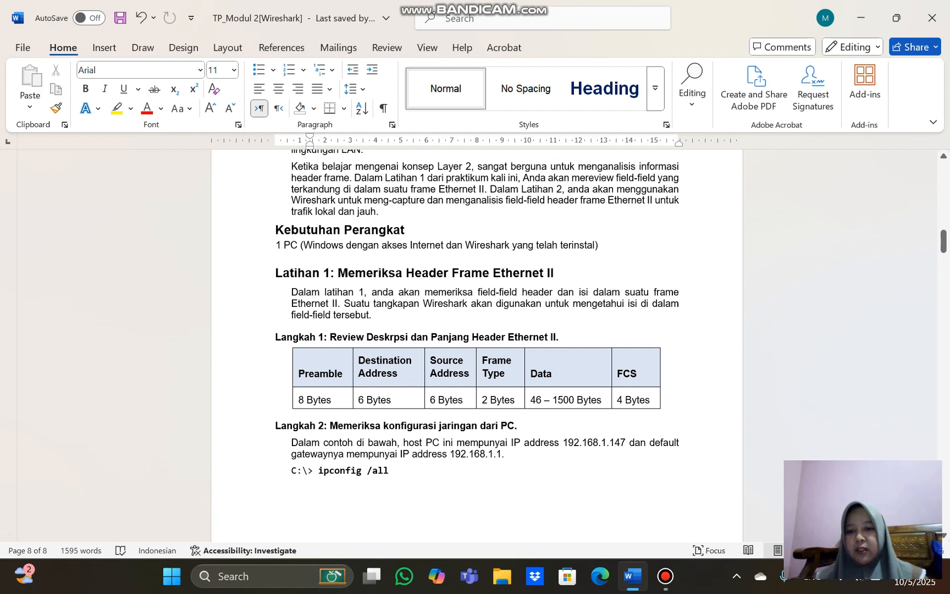
pyautogui.scroll(-2, 286, 228)
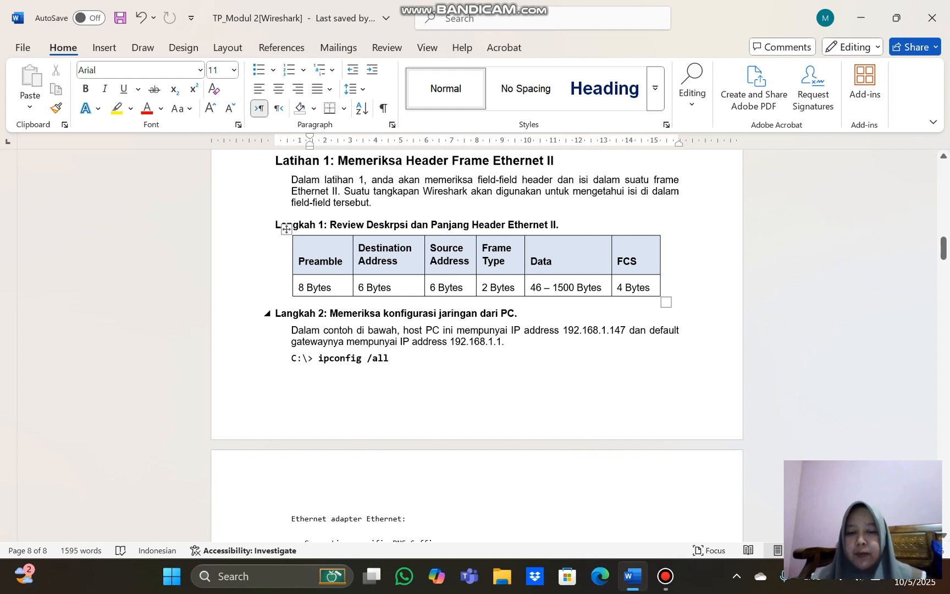
pyautogui.scroll(-3, 476, 349)
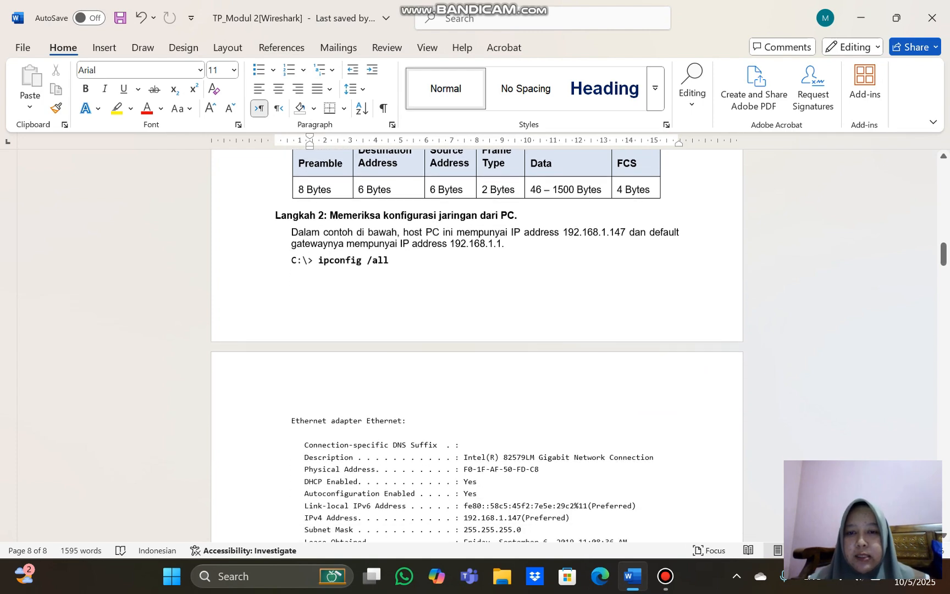
pyautogui.scroll(-1, 476, 348)
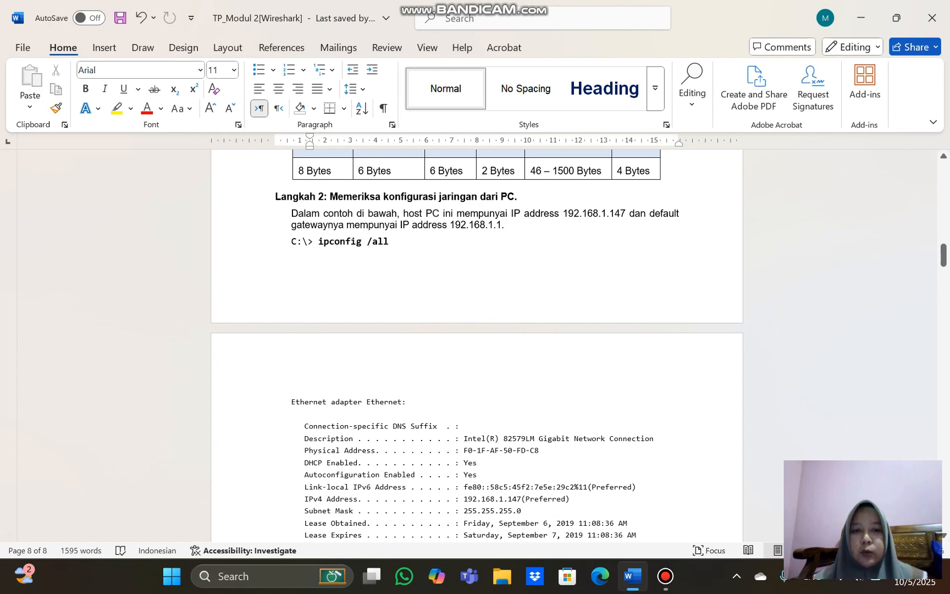
pyautogui.click(665, 575)
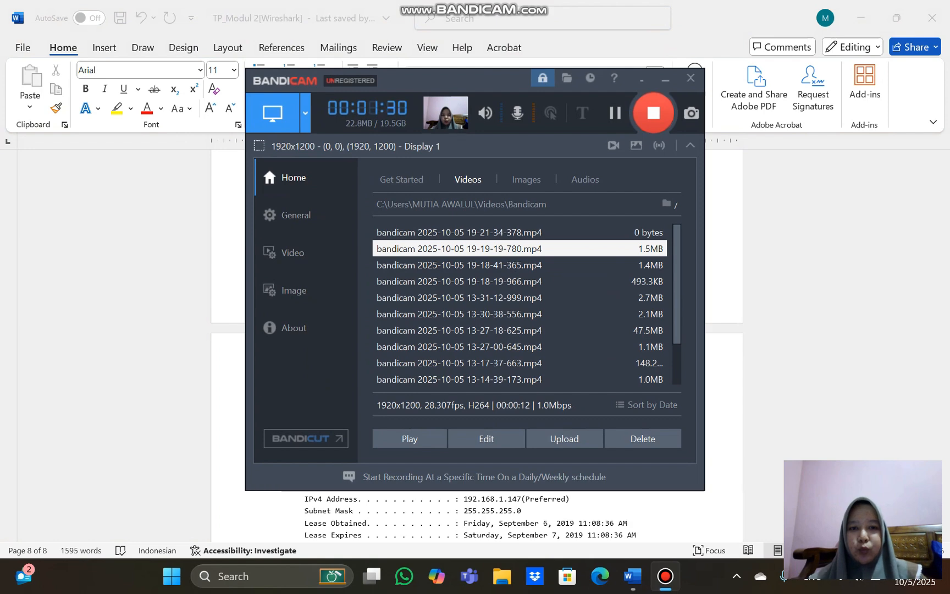
pyautogui.click(665, 575)
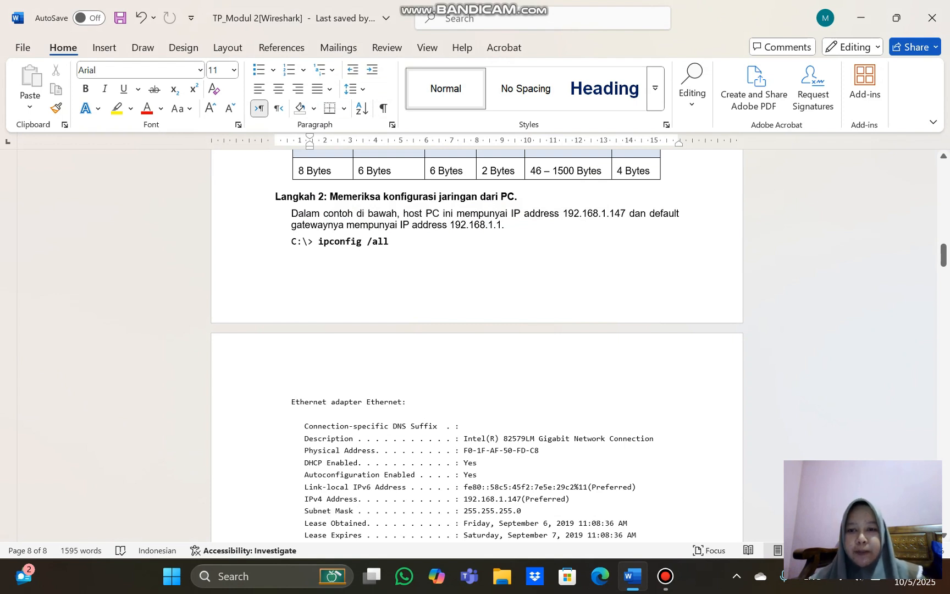
# Examine the ipconfig output, the ARP request and reply captures, the Ethernet II header table and the Latihan 1 questions
pyautogui.scroll(-2, 475, 345)
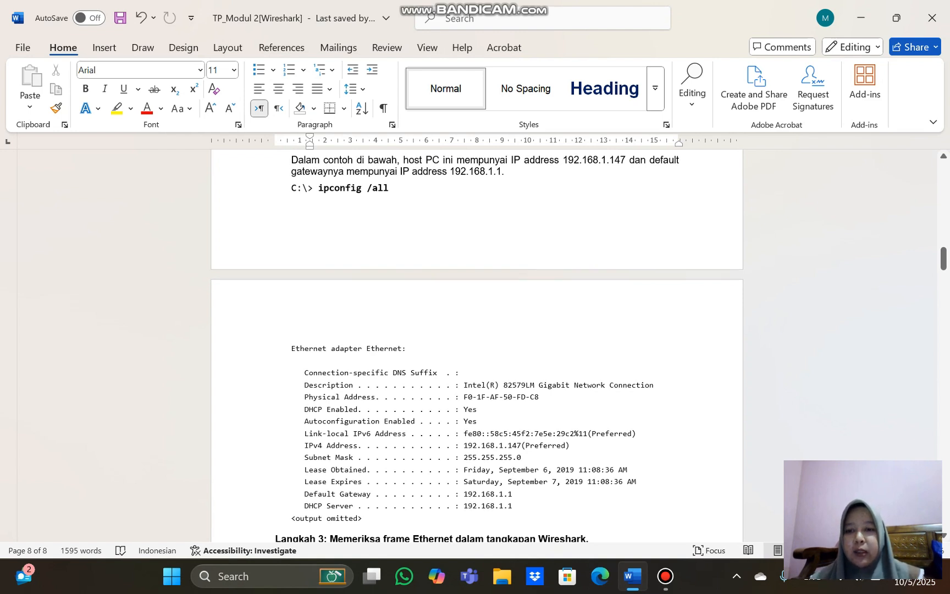
pyautogui.scroll(-3, 476, 345)
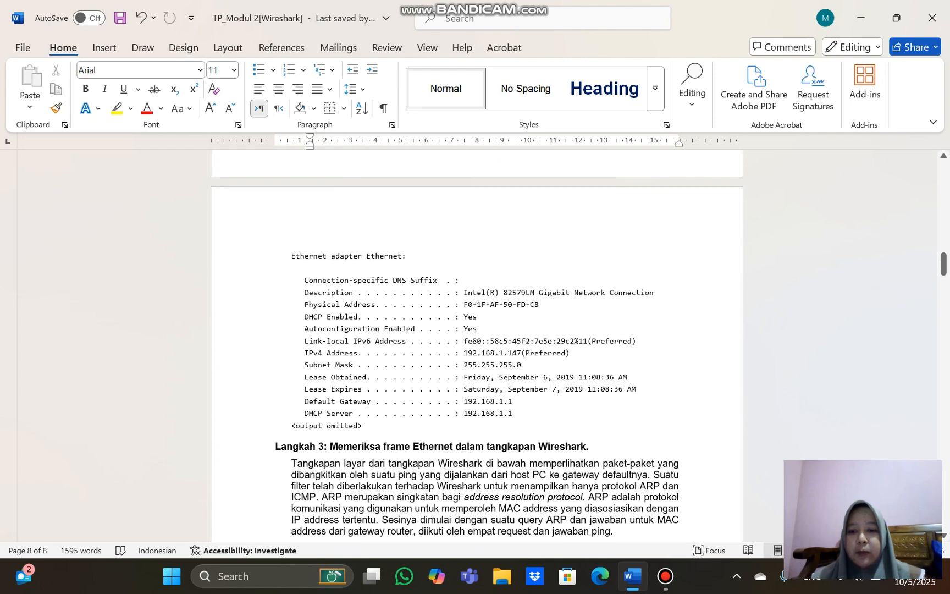
pyautogui.scroll(-7, 476, 357)
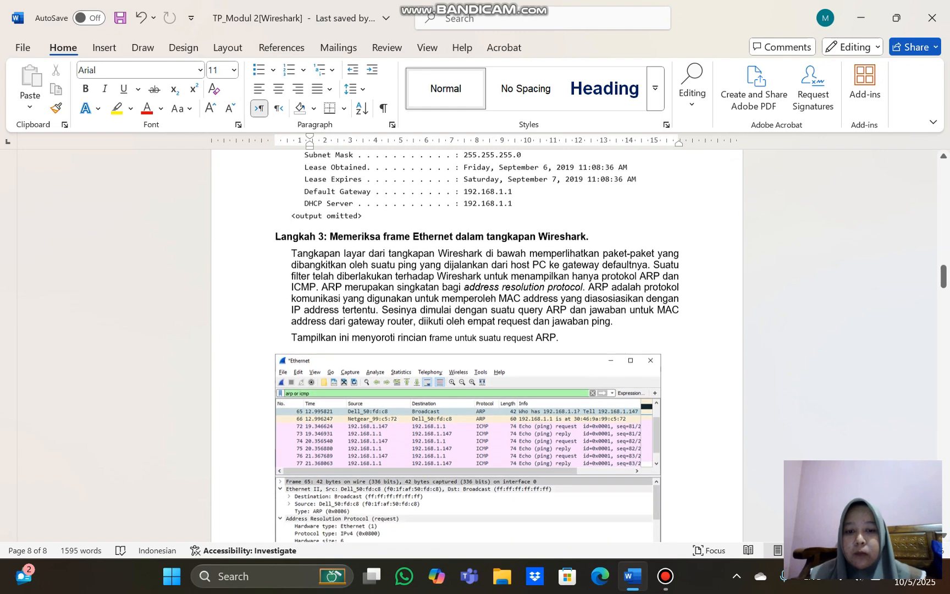
pyautogui.scroll(-2, 476, 346)
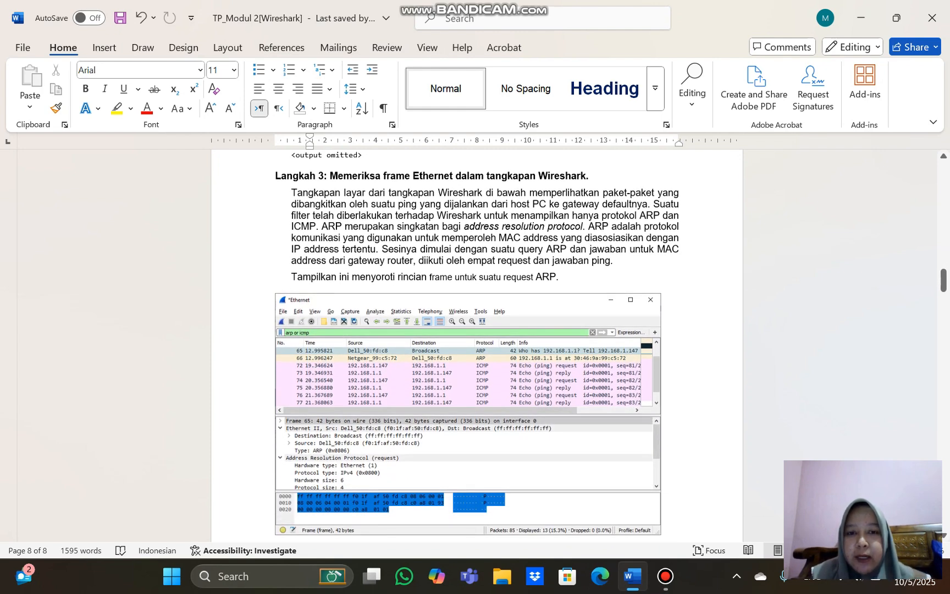
pyautogui.scroll(-2, 476, 340)
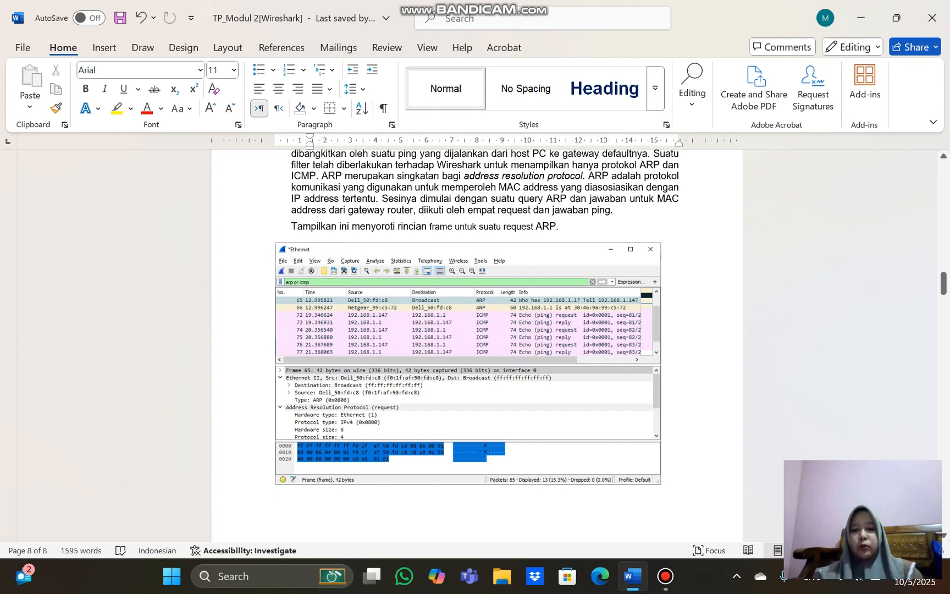
pyautogui.scroll(-15, 476, 340)
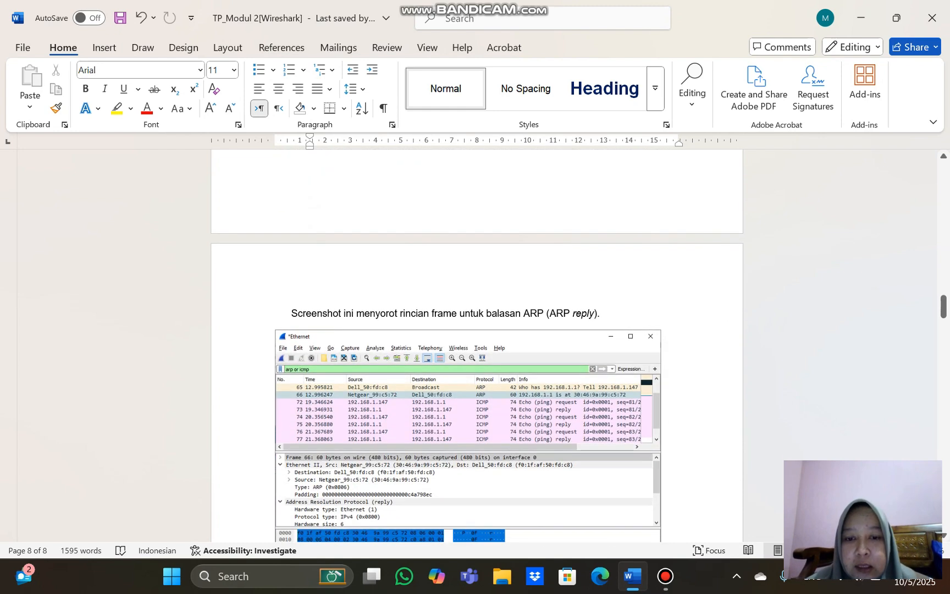
pyautogui.scroll(-20, 476, 341)
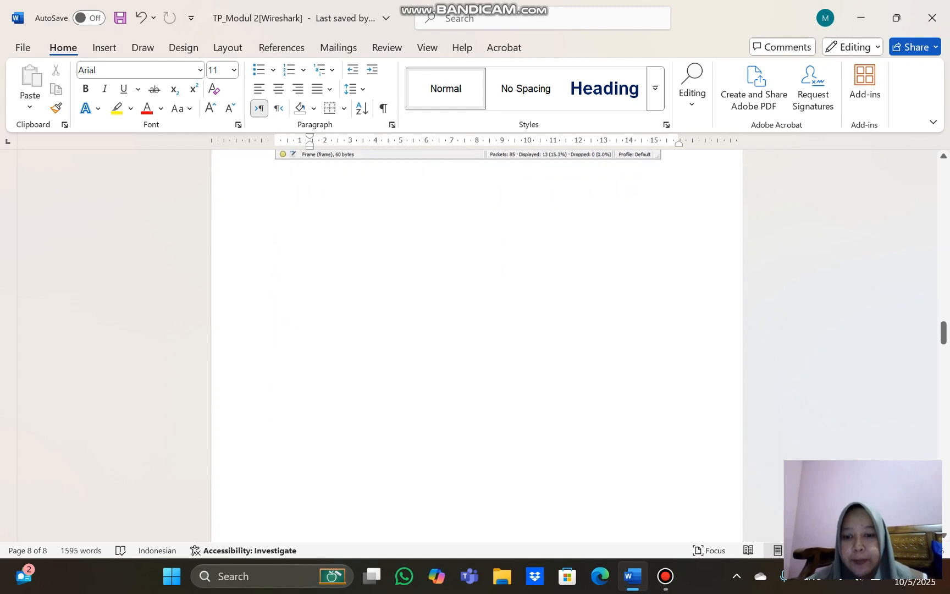
pyautogui.scroll(-4, 476, 340)
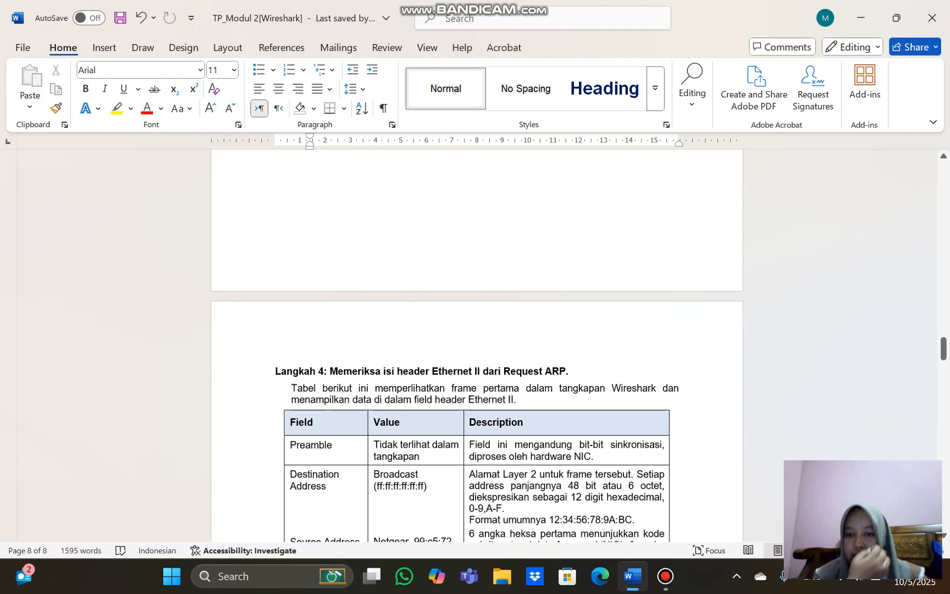
pyautogui.scroll(-4, 476, 341)
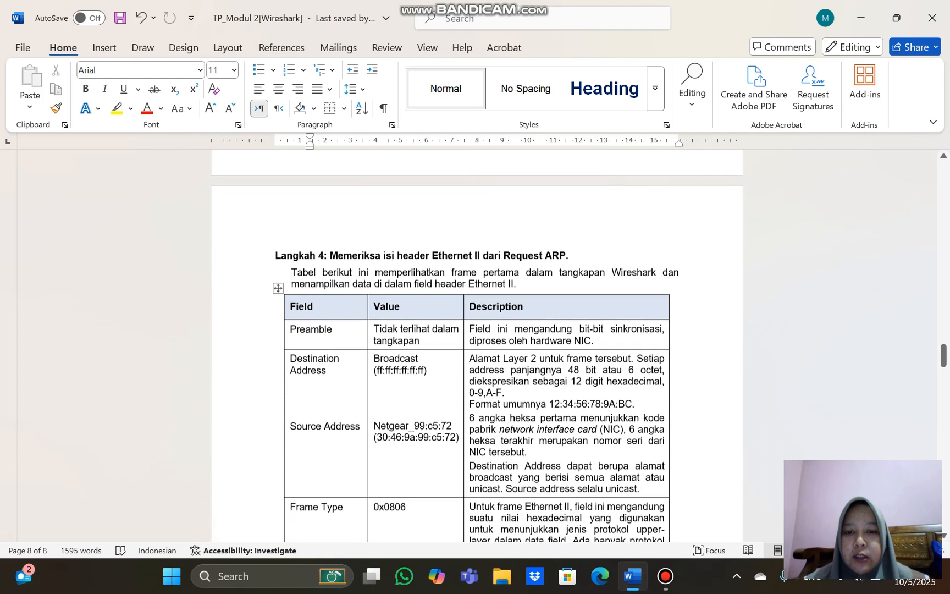
pyautogui.scroll(-1, 476, 341)
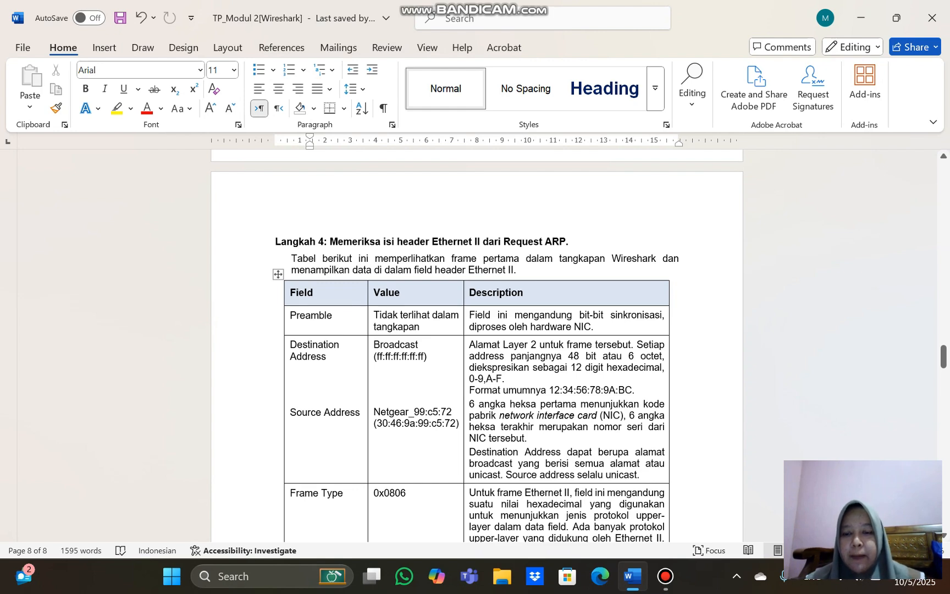
pyautogui.scroll(-10, 476, 341)
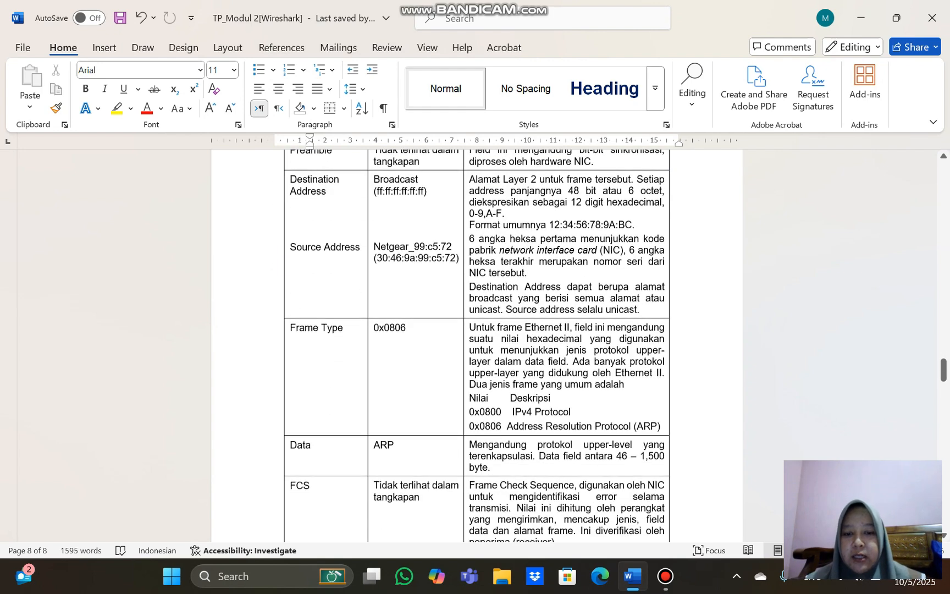
pyautogui.scroll(-4, 476, 341)
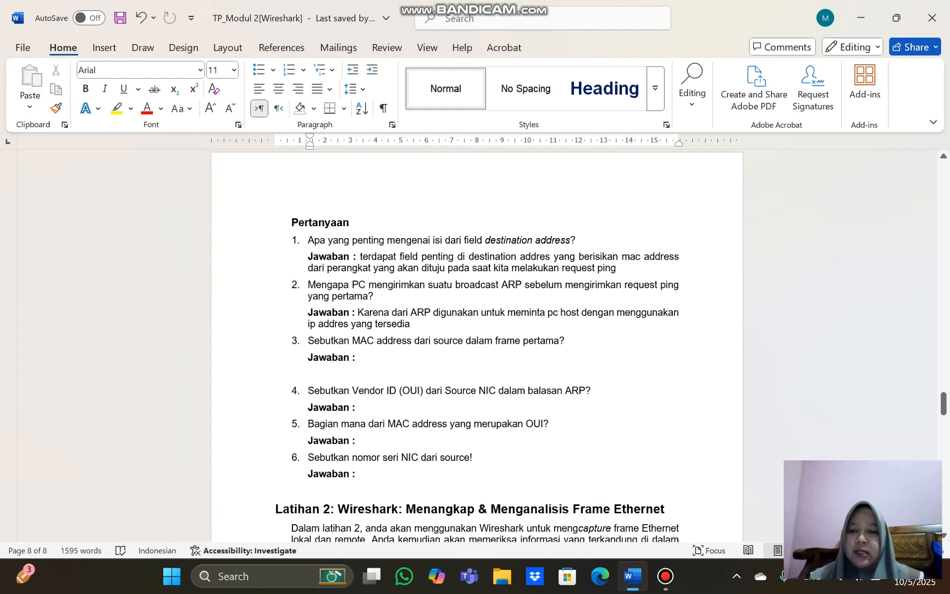
pyautogui.scroll(-1, 476, 346)
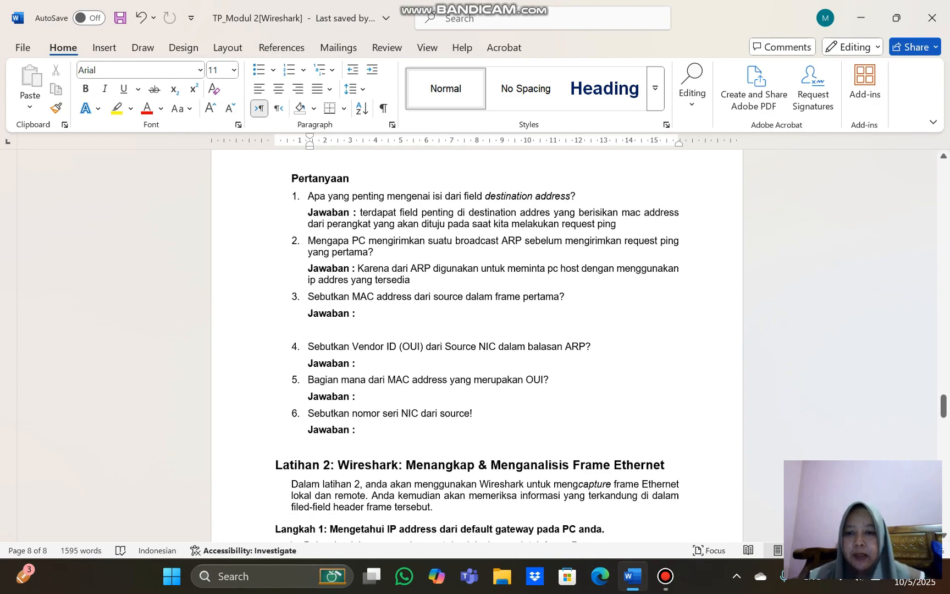
# Write the request frame's source MAC address, f0:1f:af:50:fd:c8, on the line below the ARP request capture
pyautogui.scroll(20, 477, 346)
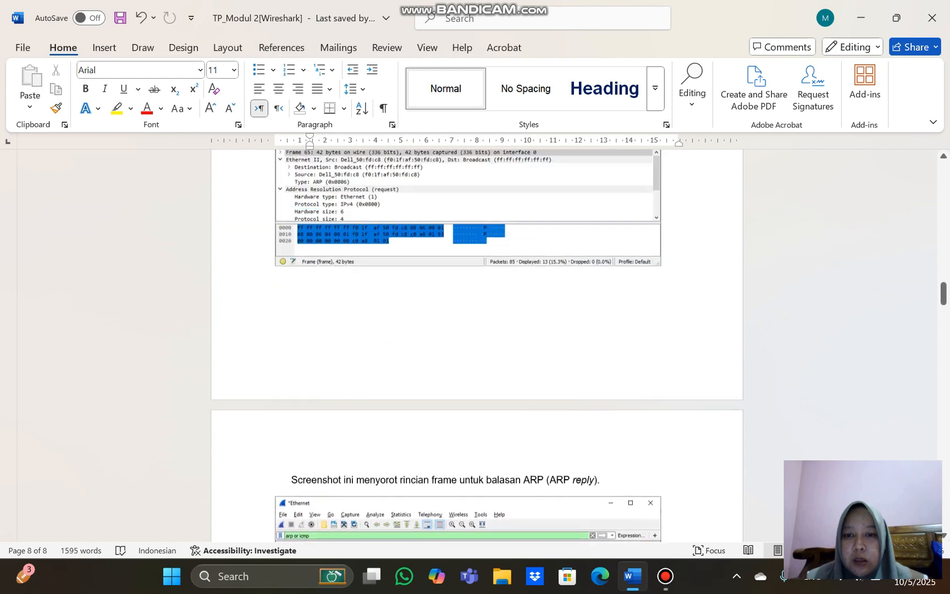
pyautogui.scroll(8, 476, 346)
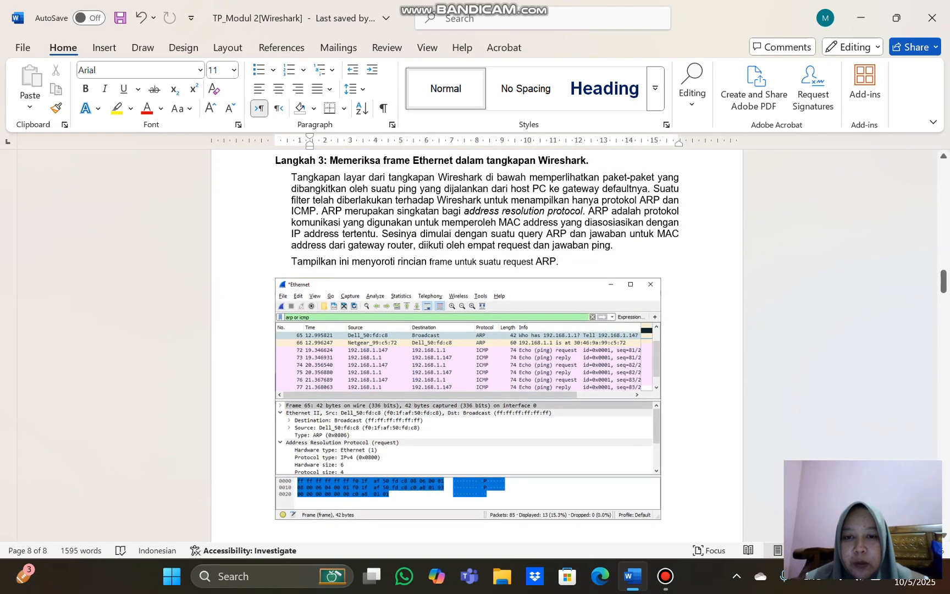
pyautogui.scroll(-1, 476, 346)
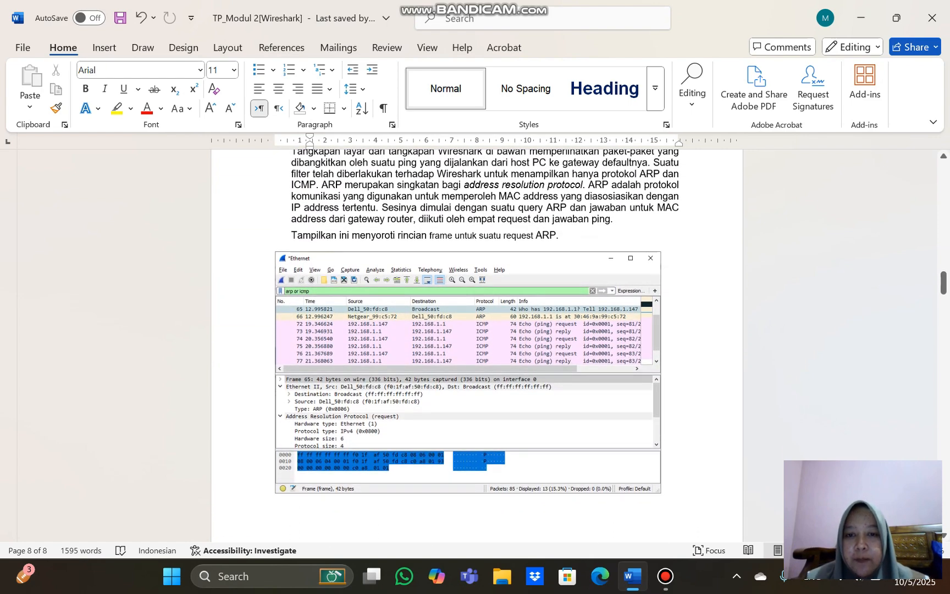
pyautogui.scroll(-3, 476, 346)
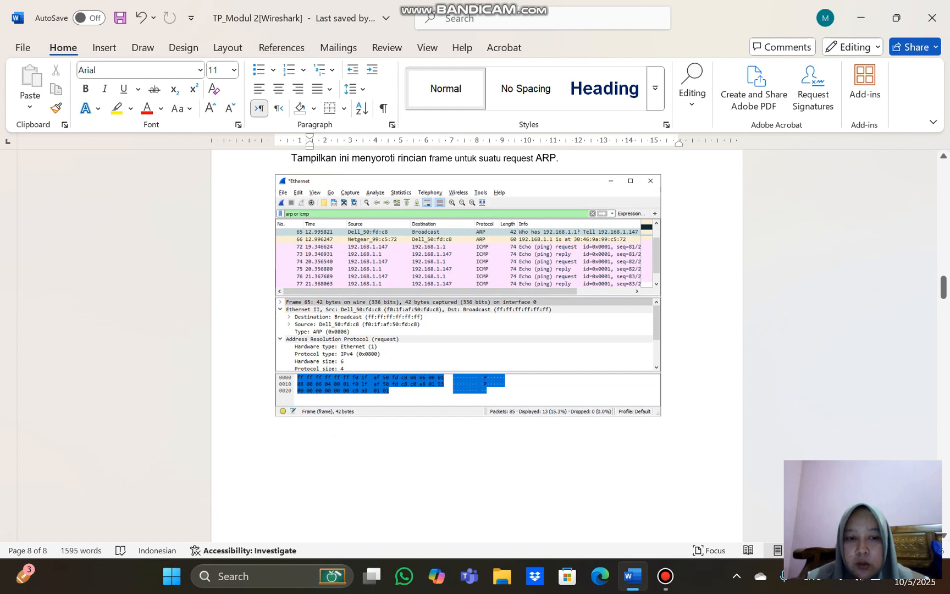
pyautogui.click(662, 411)
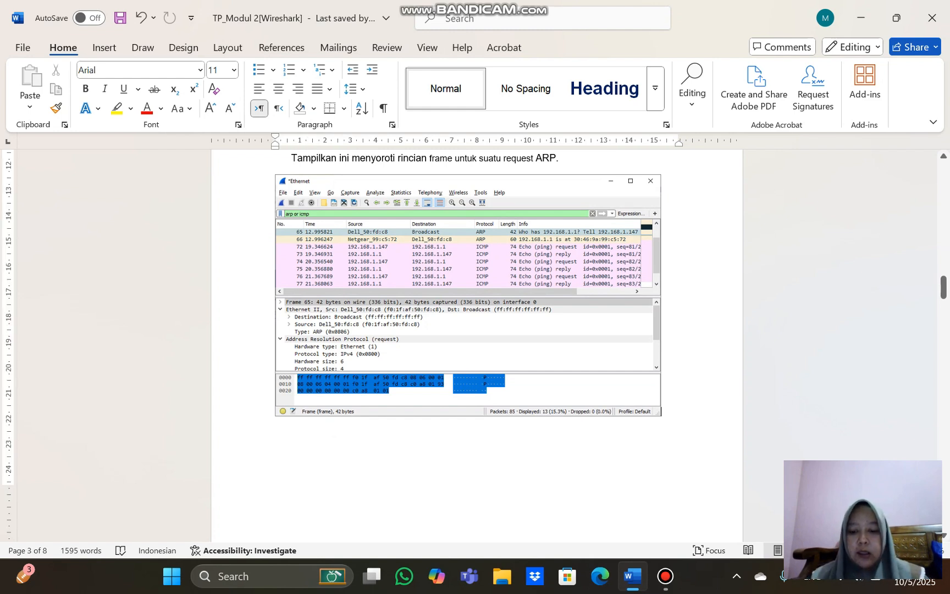
pyautogui.press('Return')
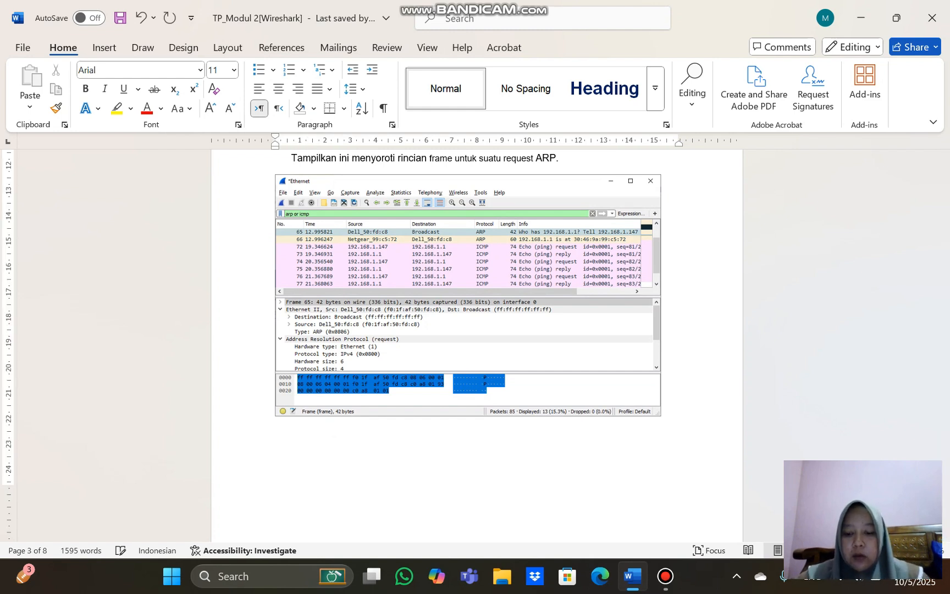
pyautogui.write('fo')
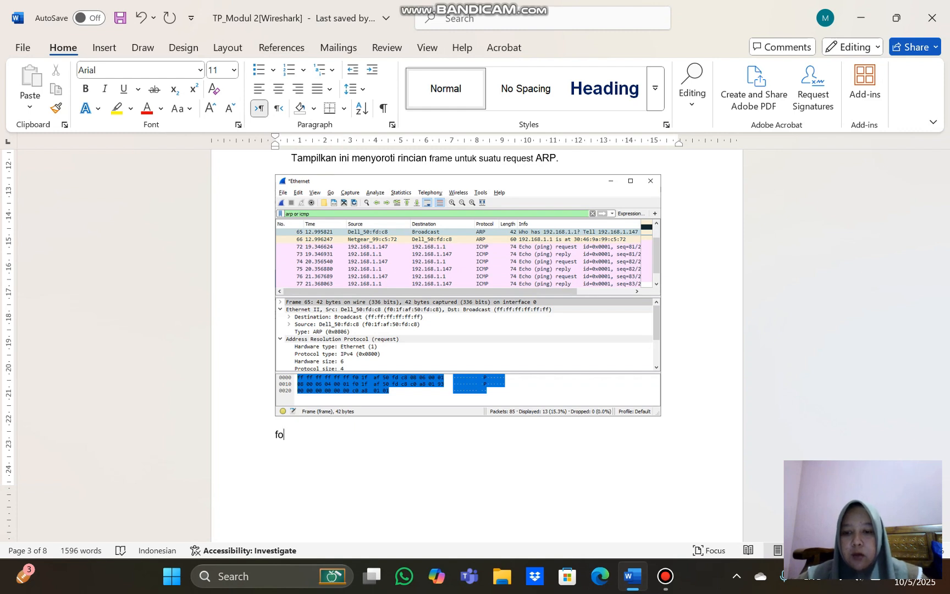
pyautogui.press('BackSpace')
pyautogui.press('BackSpace')
pyautogui.write('F0')
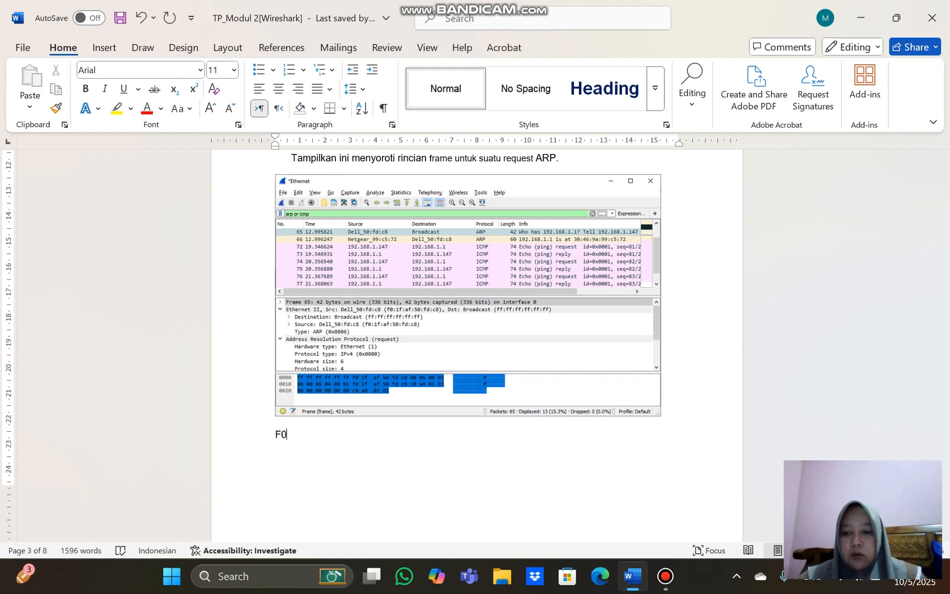
pyautogui.hotkey('ctrl', 'z')
pyautogui.press('Down')
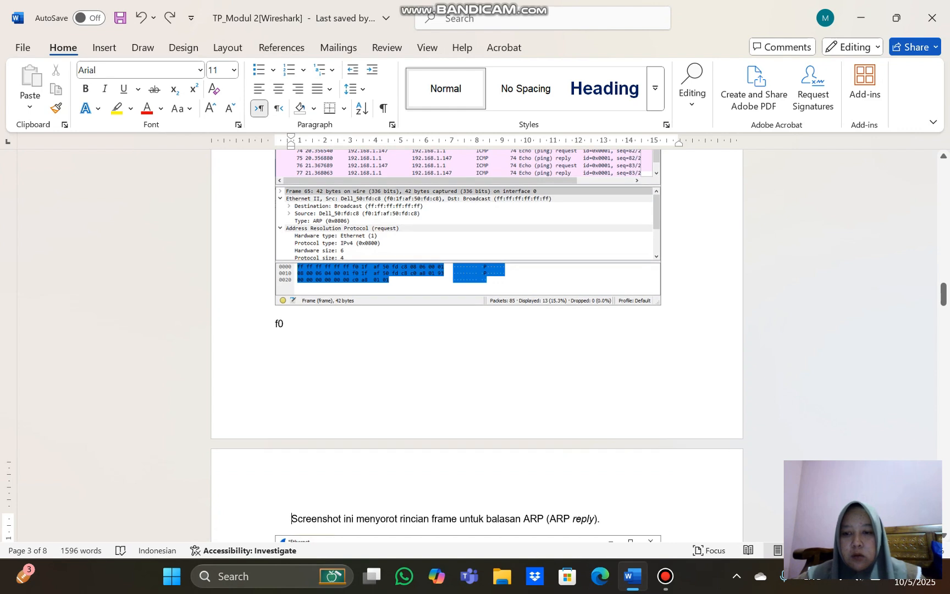
pyautogui.press('Up')
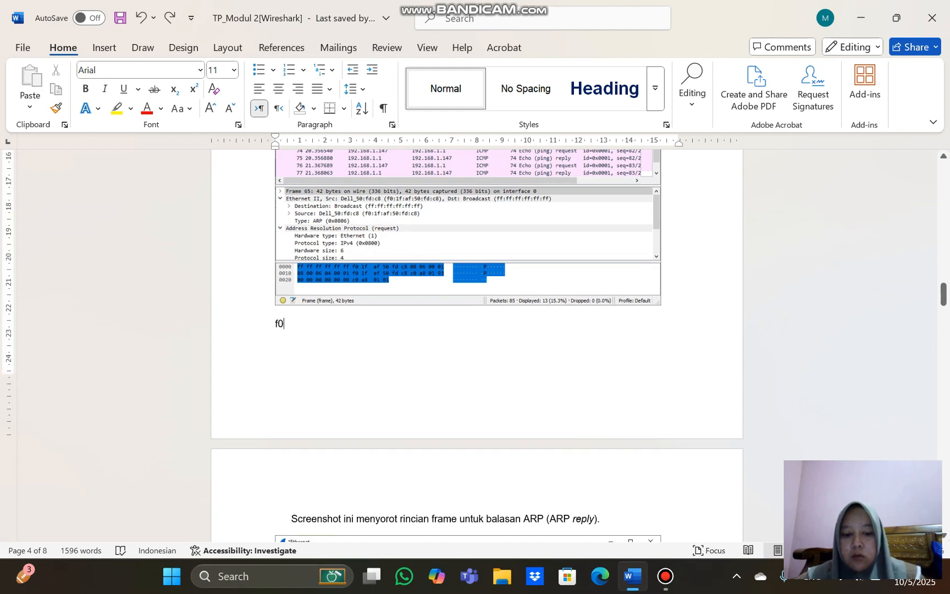
pyautogui.write(':')
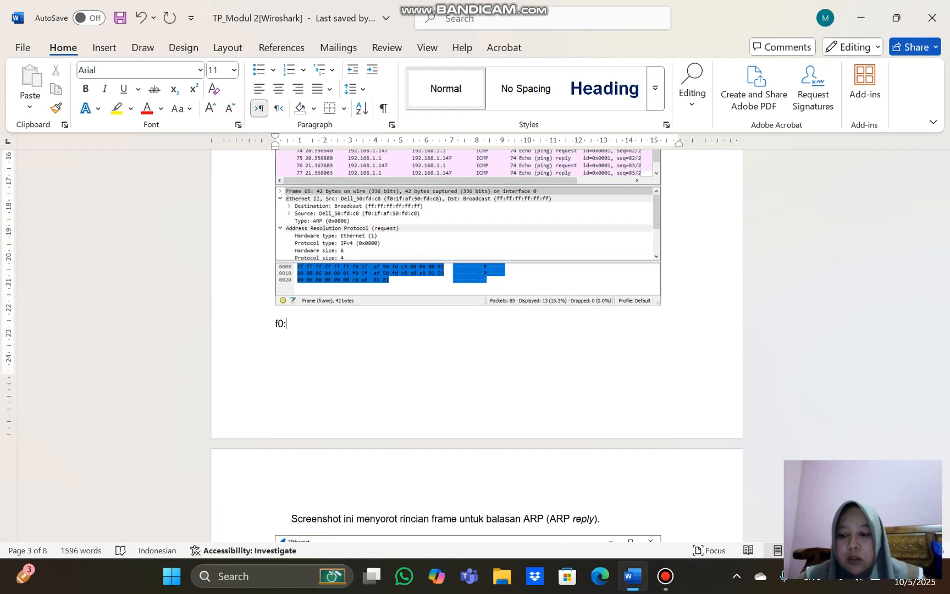
pyautogui.write('1f:')
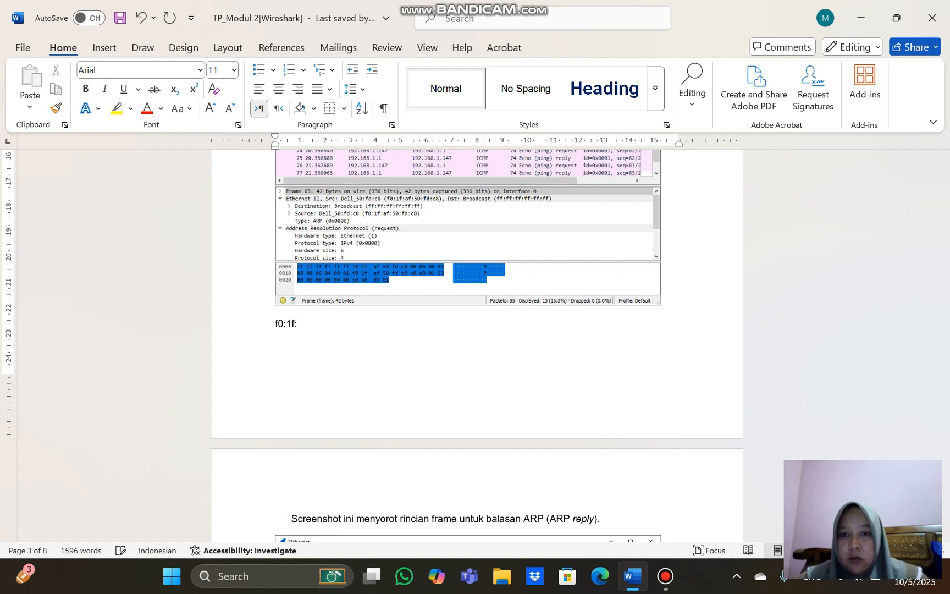
pyautogui.write('af')
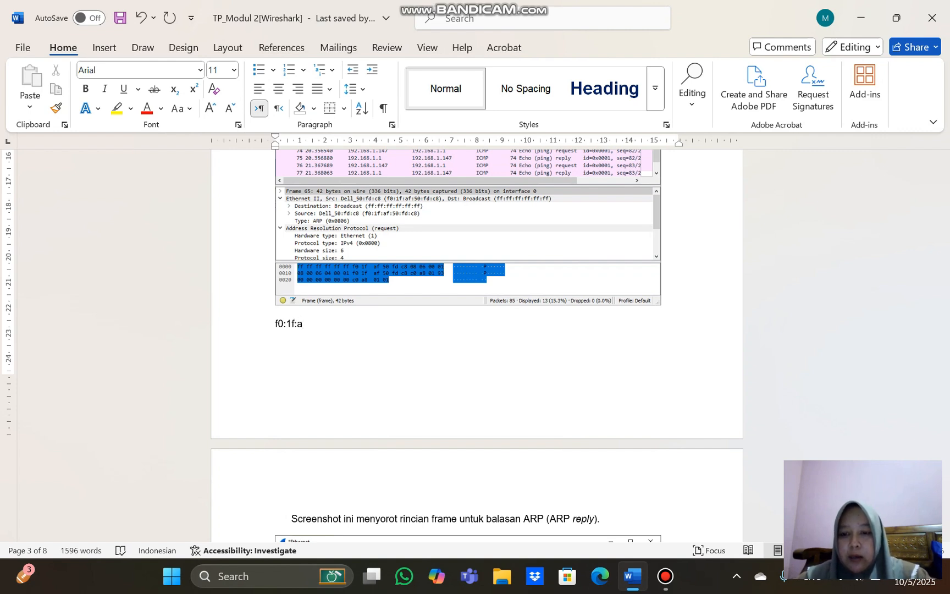
pyautogui.write('5')
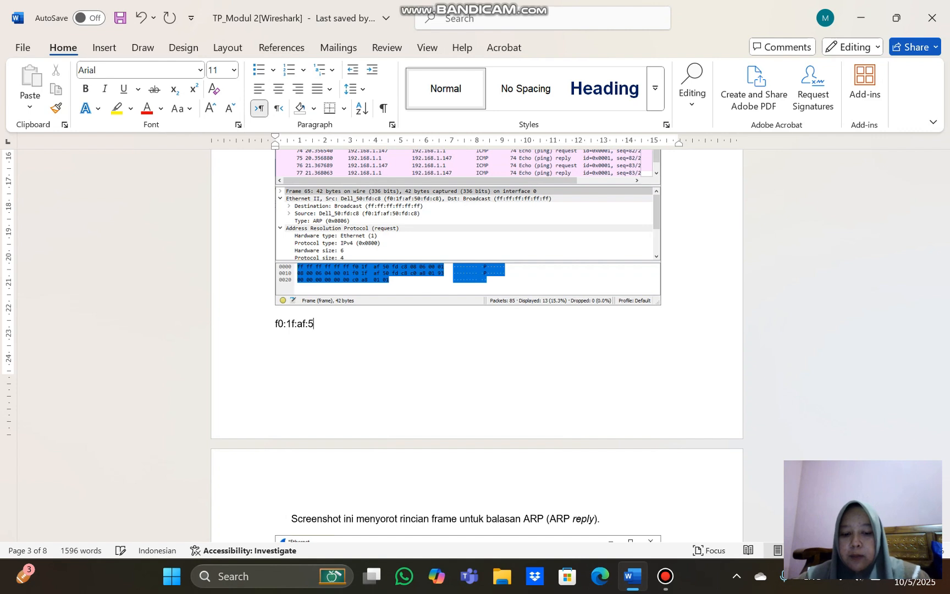
pyautogui.write('0:fd')
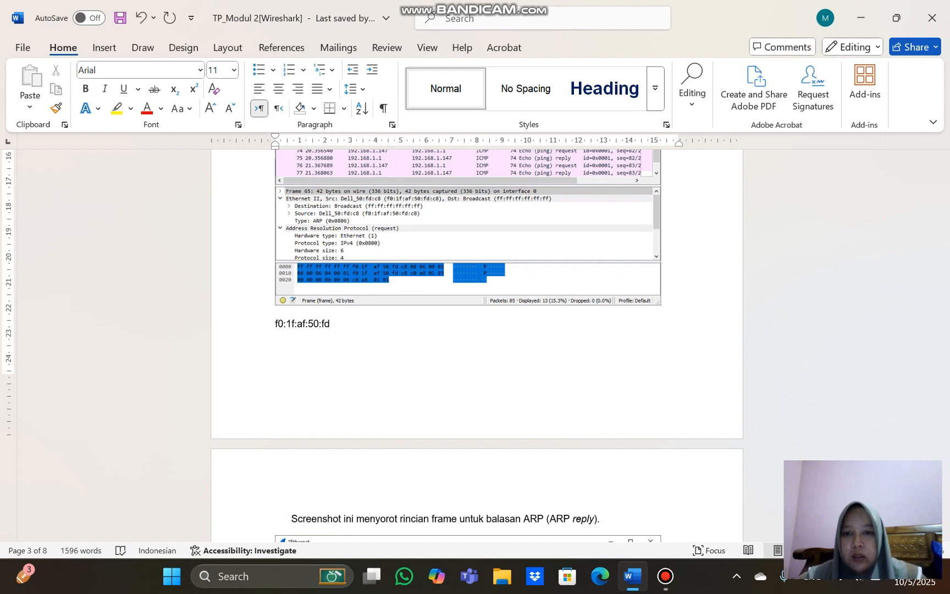
pyautogui.write(':c')
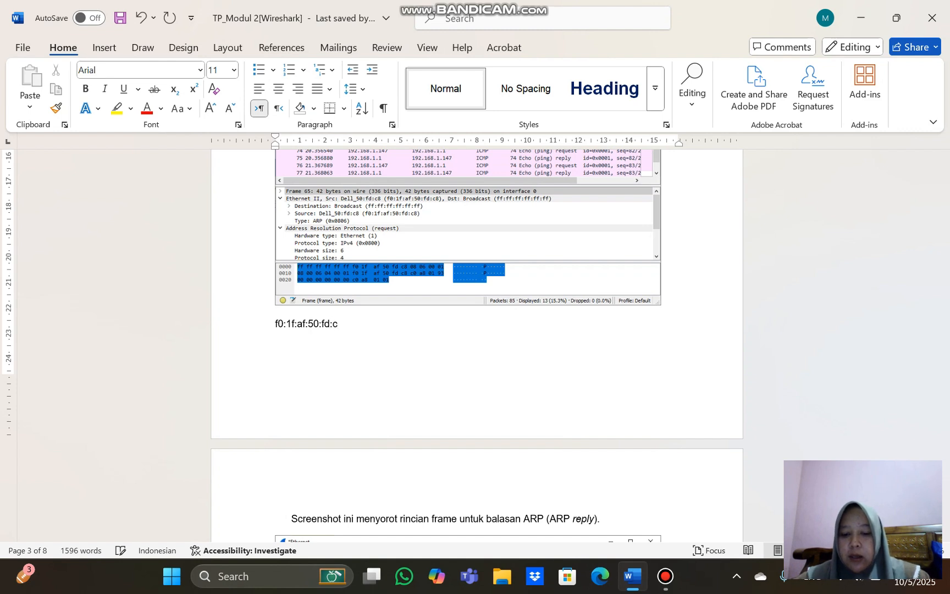
pyautogui.write('8')
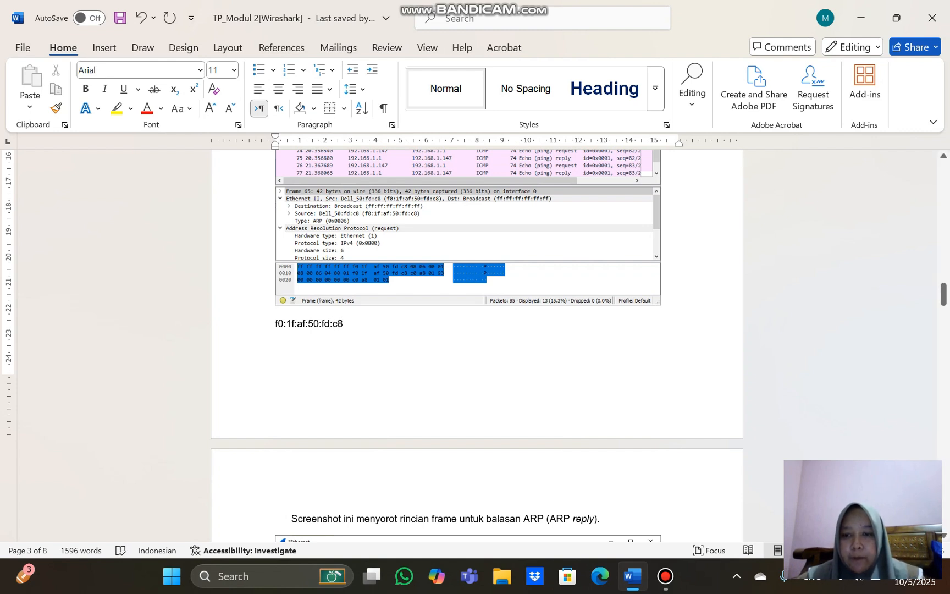
# Copy the MAC address written below the ARP request capture into the answer to question 3 of Latihan 1
pyautogui.hotkey('shift', 'Left')
pyautogui.hotkey('shift', 'Left')
pyautogui.hotkey('shift', 'Left')
pyautogui.hotkey('shift', 'Left')
pyautogui.hotkey('shift', 'Left')
pyautogui.hotkey('shift', 'Left')
pyautogui.hotkey('shift', 'Left')
pyautogui.hotkey('shift', 'Left')
pyautogui.hotkey('shift', 'Left')
pyautogui.hotkey('shift', 'Left')
pyautogui.hotkey('shift', 'Left')
pyautogui.hotkey('shift', 'Left')
pyautogui.hotkey('shift', 'Left')
pyautogui.hotkey('shift', 'Left')
pyautogui.hotkey('shift', 'Left')
pyautogui.hotkey('shift', 'Left')
pyautogui.hotkey('shift', 'Left')
pyautogui.hotkey('ctrl', 'c')
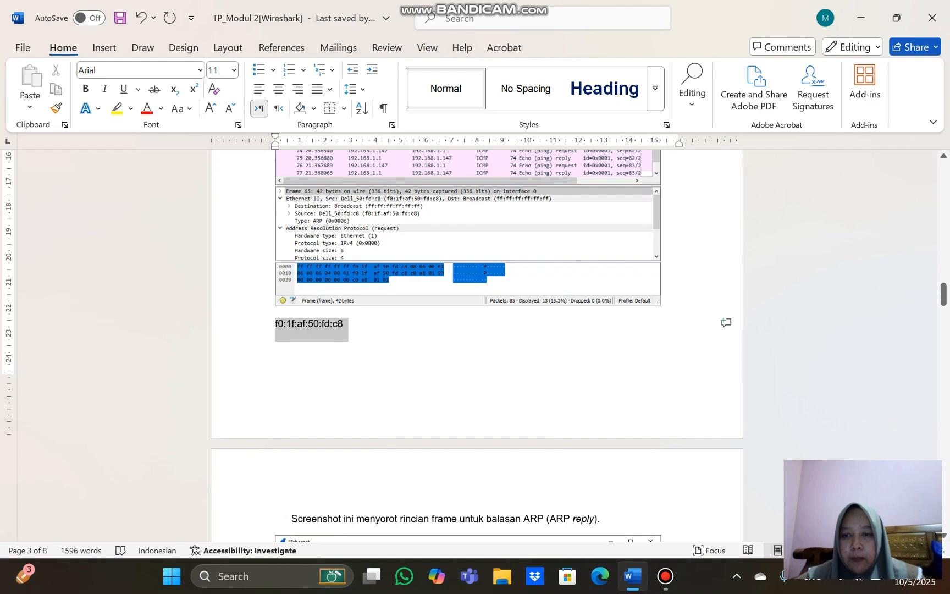
pyautogui.scroll(-20, 476, 330)
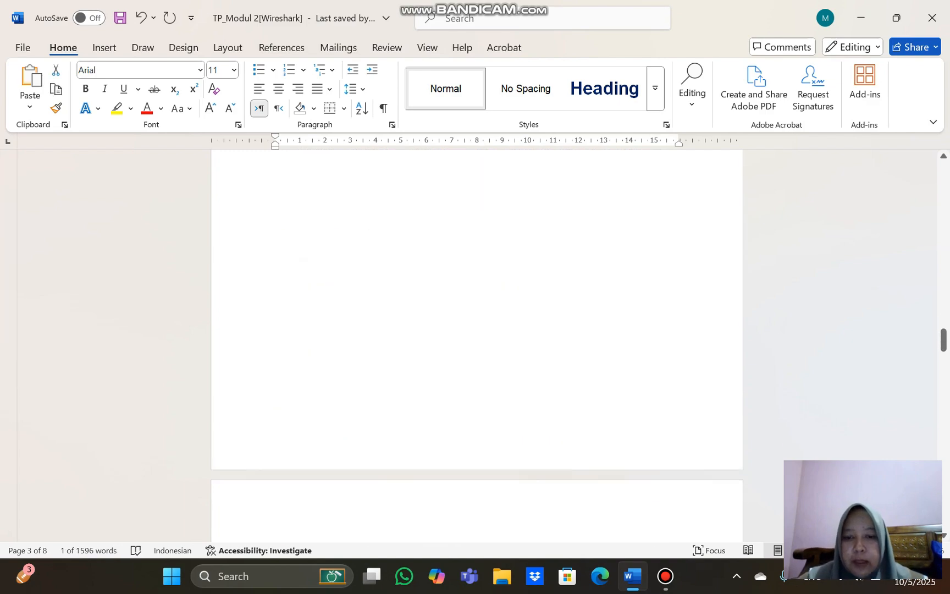
pyautogui.scroll(-4, 476, 349)
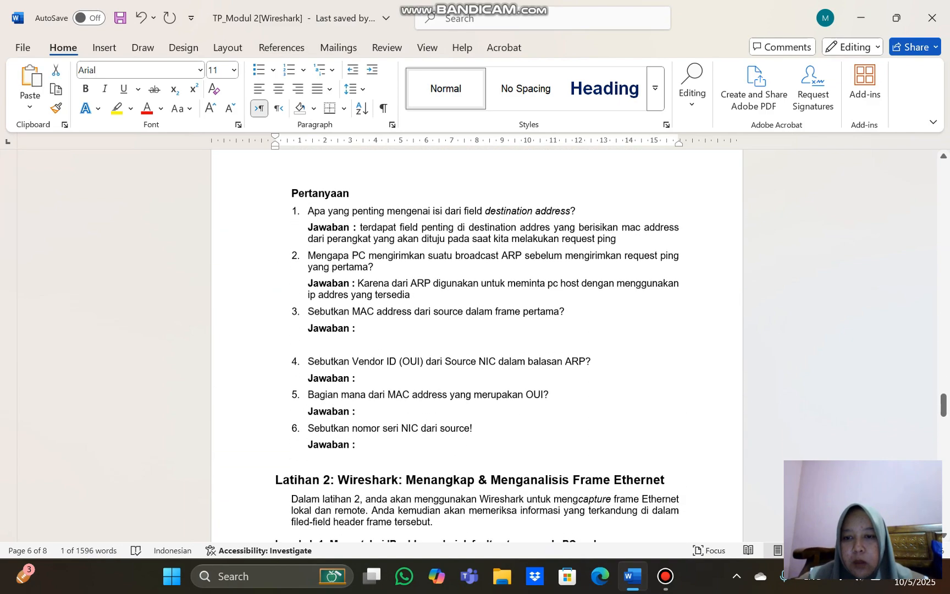
pyautogui.click(359, 328)
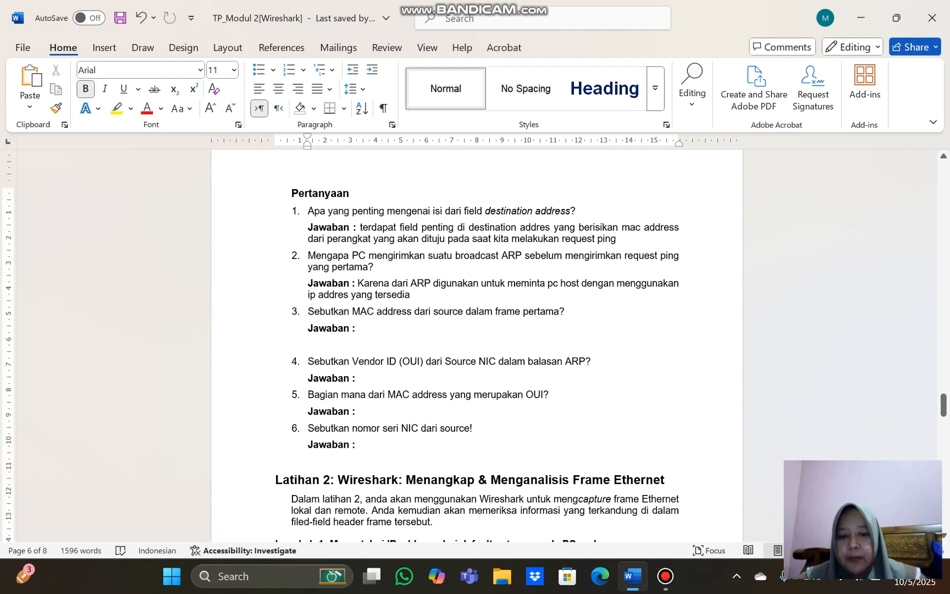
pyautogui.hotkey('ctrl', 'v')
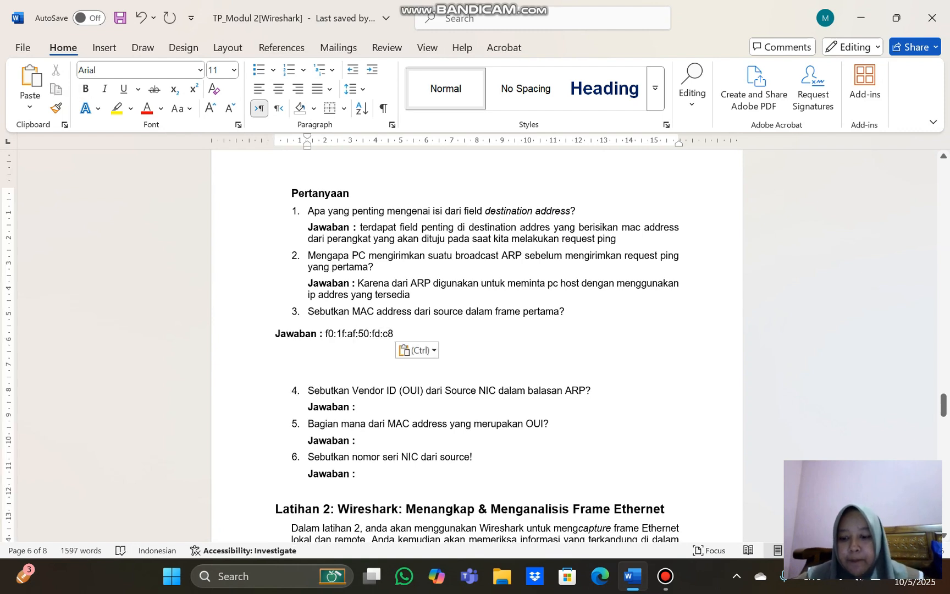
pyautogui.press('ctrl')
pyautogui.press('Escape')
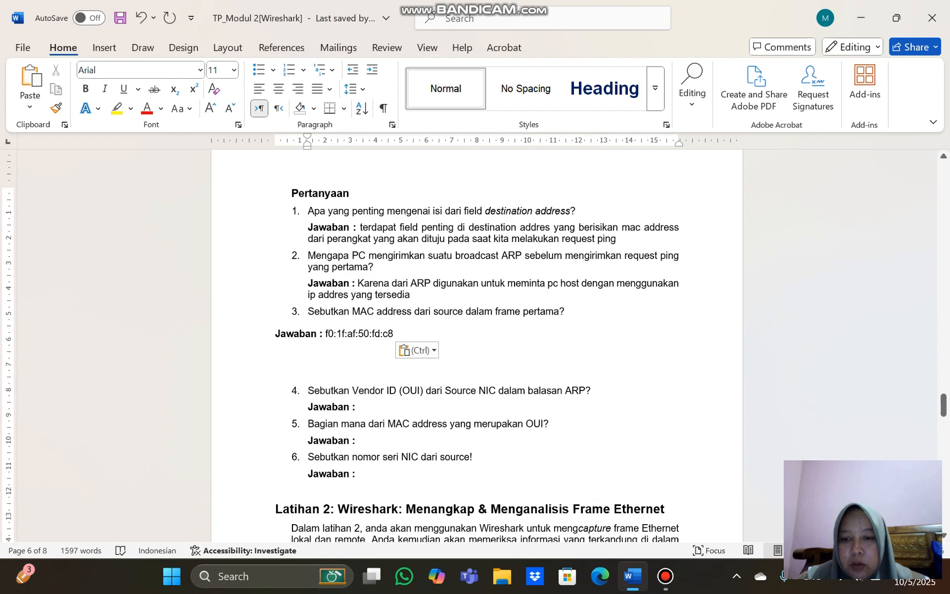
# Check the ARP reply capture and answer question 4 on the source NIC's Vendor ID (OUI) with "Dell"
pyautogui.click(356, 407)
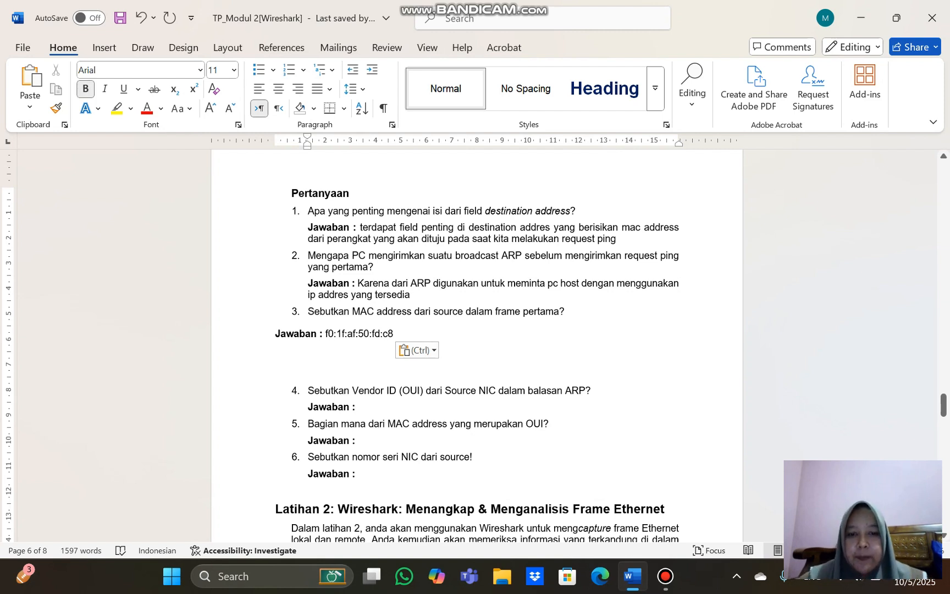
pyautogui.scroll(15, 476, 347)
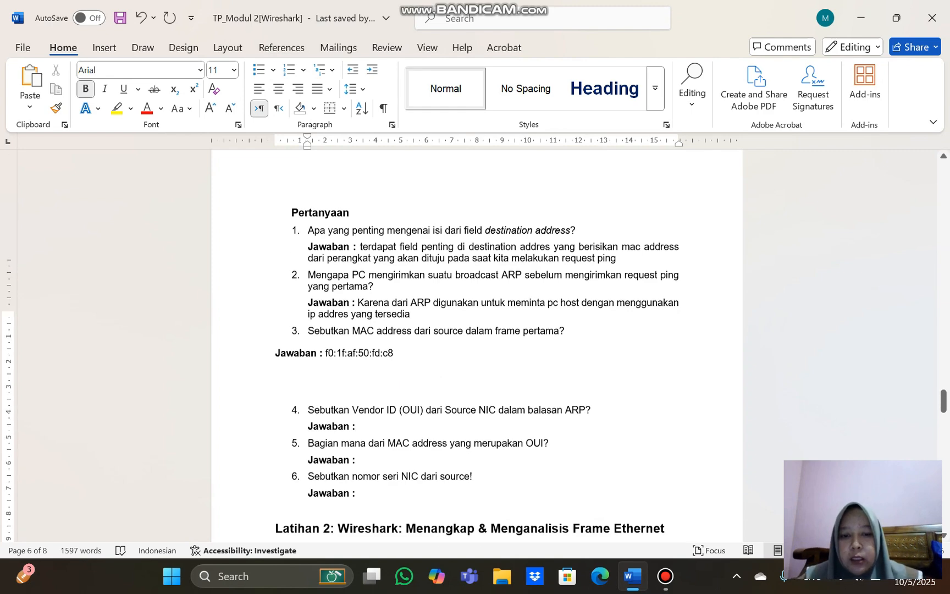
pyautogui.scroll(5, 476, 346)
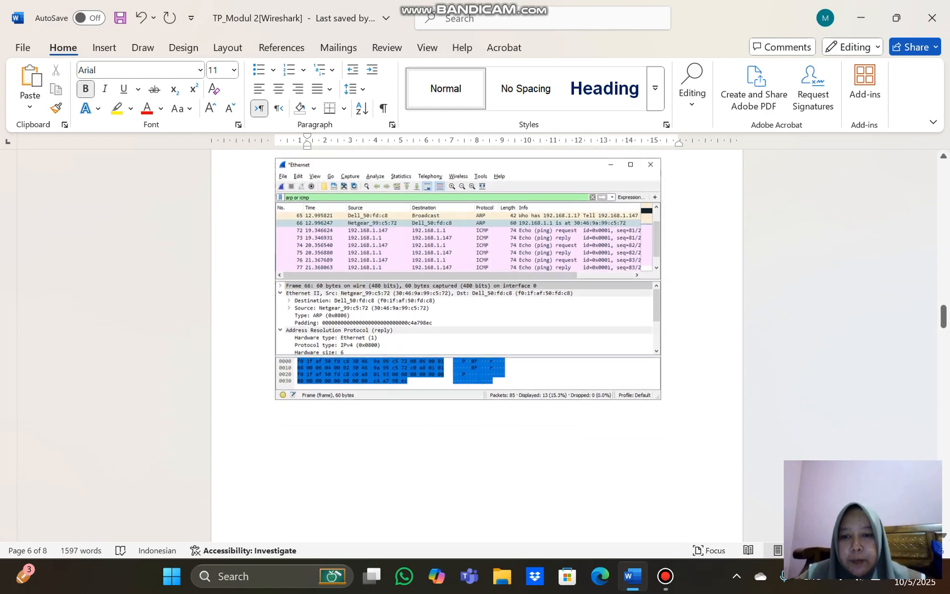
pyautogui.click(468, 279)
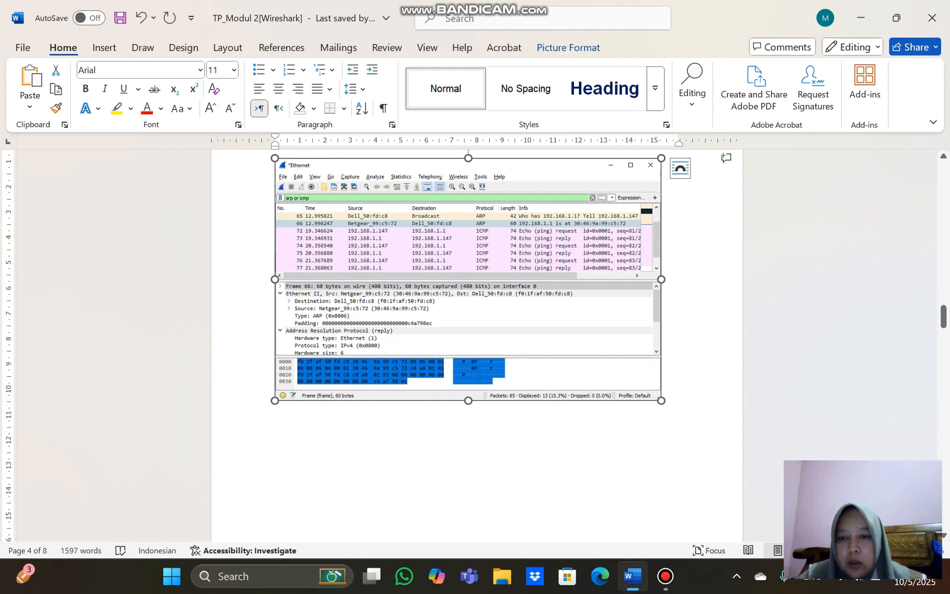
pyautogui.scroll(-20, 476, 346)
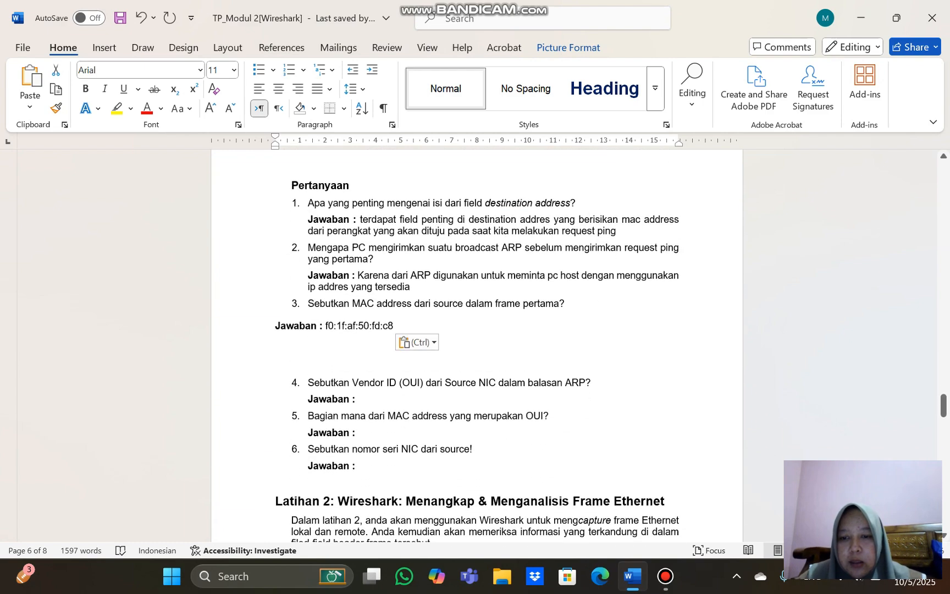
pyautogui.scroll(20, 476, 347)
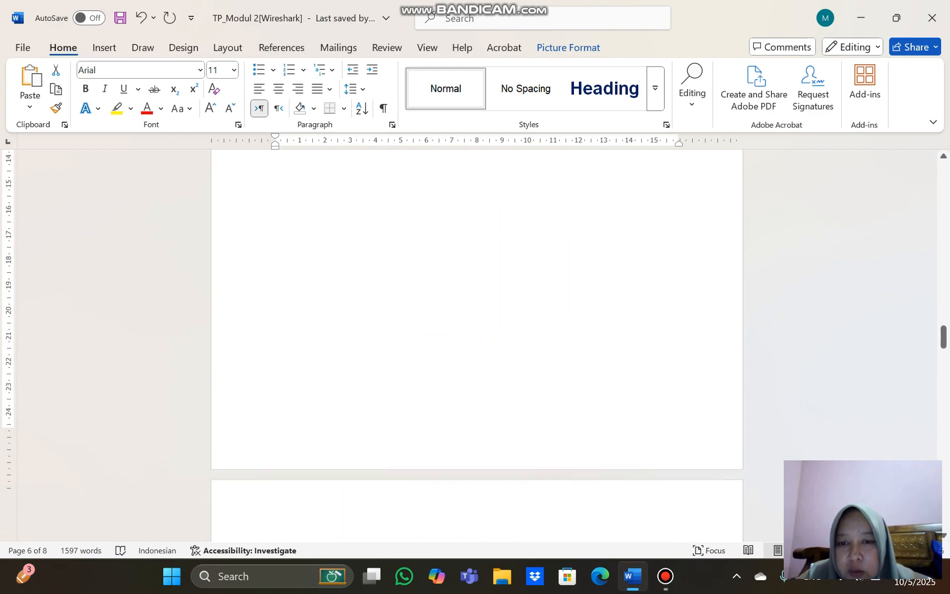
pyautogui.scroll(3, 476, 338)
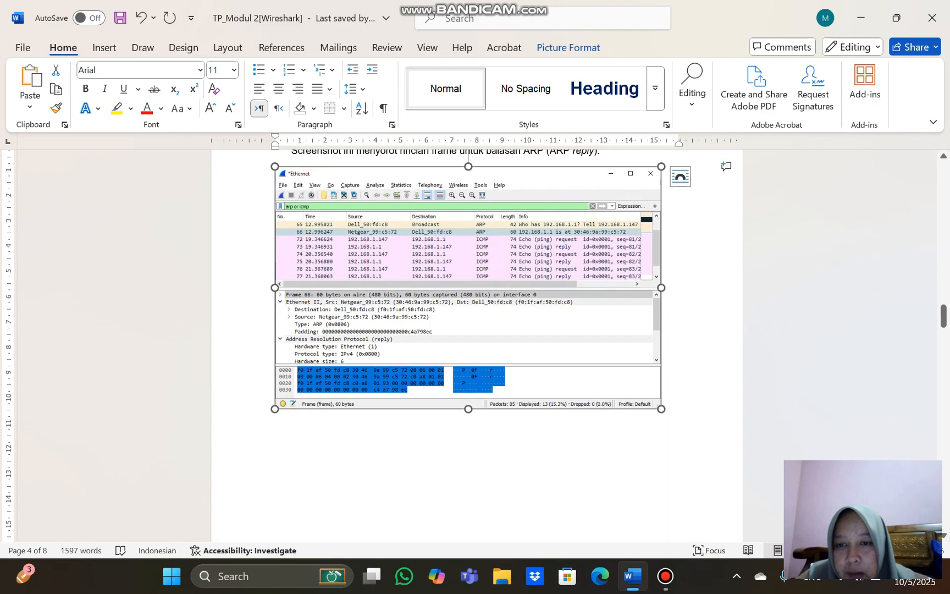
pyautogui.scroll(-20, 476, 347)
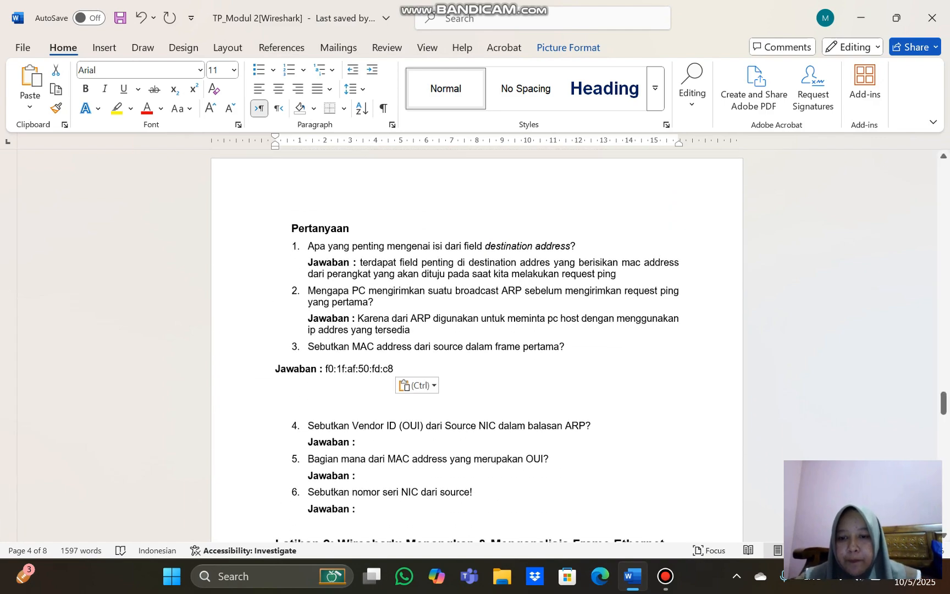
pyautogui.click(356, 441)
pyautogui.write('D')
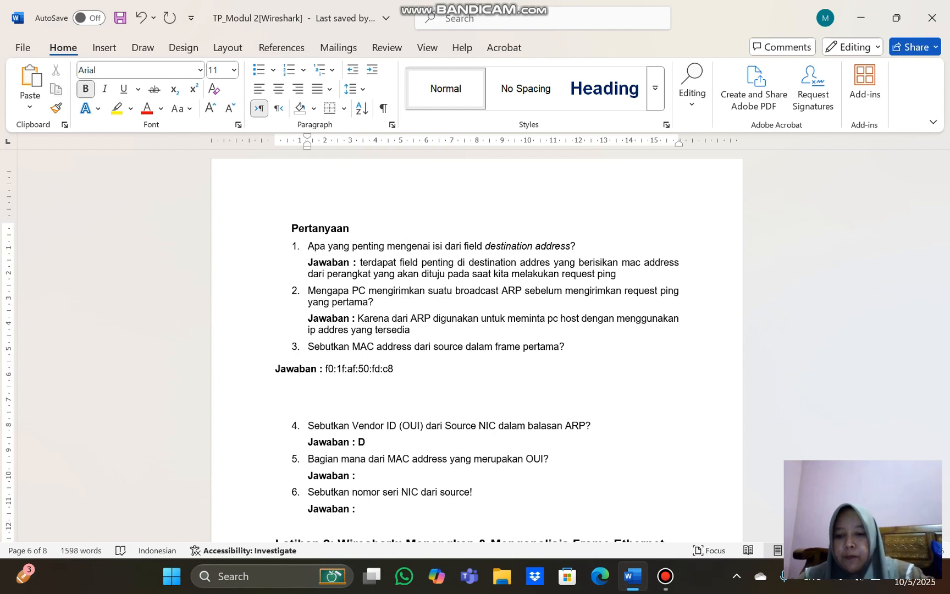
pyautogui.press('BackSpace')
pyautogui.press('BackSpace')
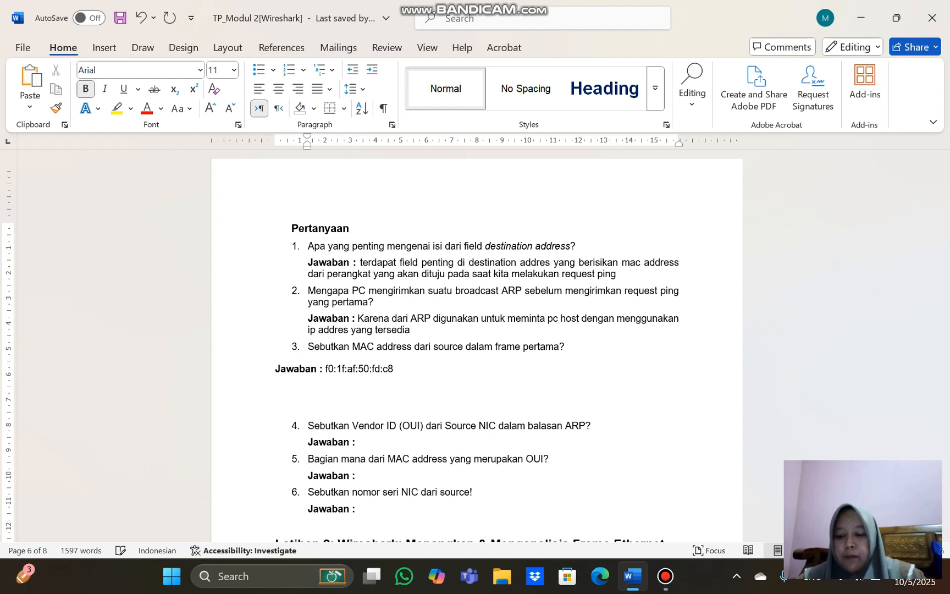
pyautogui.write('DE')
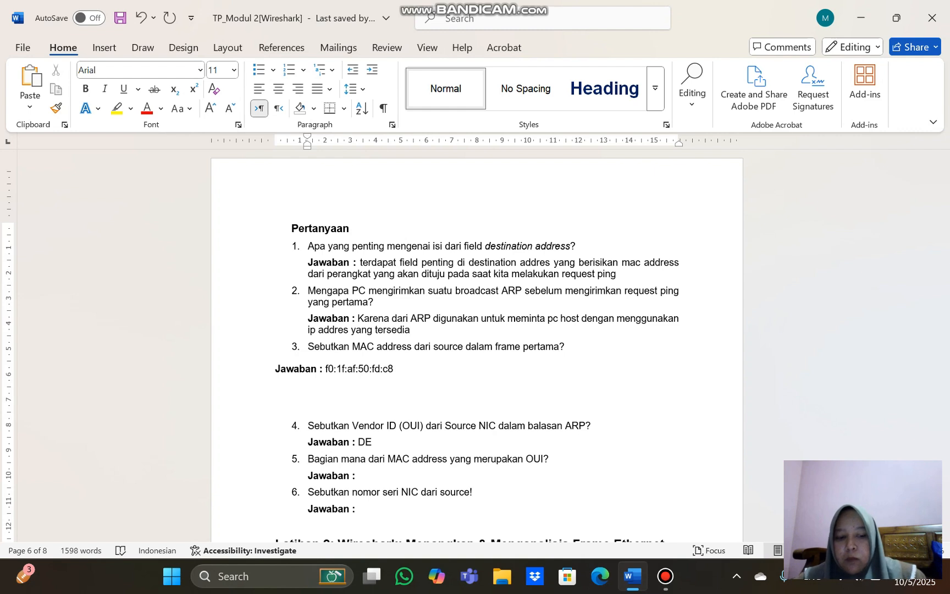
pyautogui.press('BackSpace')
pyautogui.write('ell')
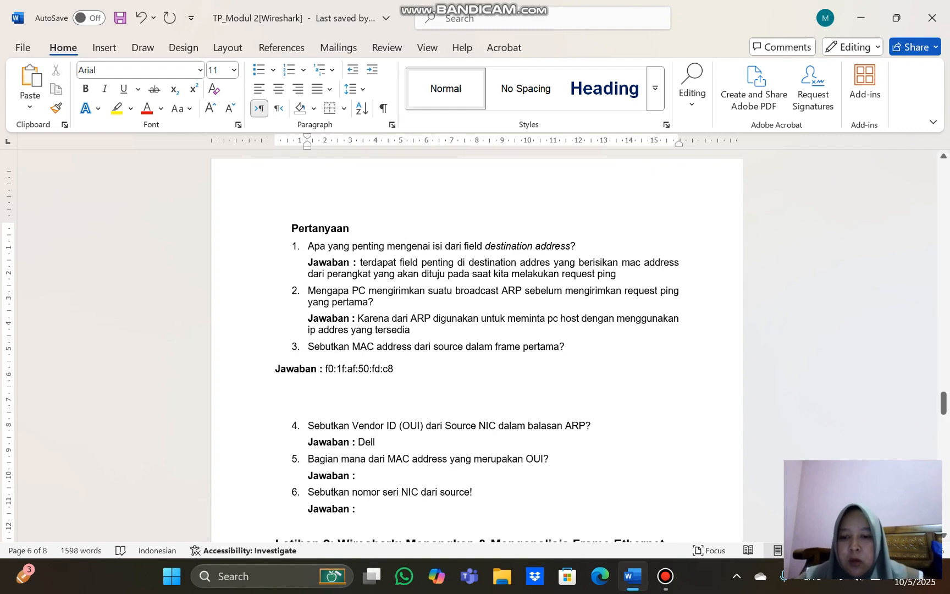
# Check the ARP reply capture and answer question 5 on the OUI part of the MAC address with "3 octet terakhir" in bold
pyautogui.hotkey('ctrl', 'b')
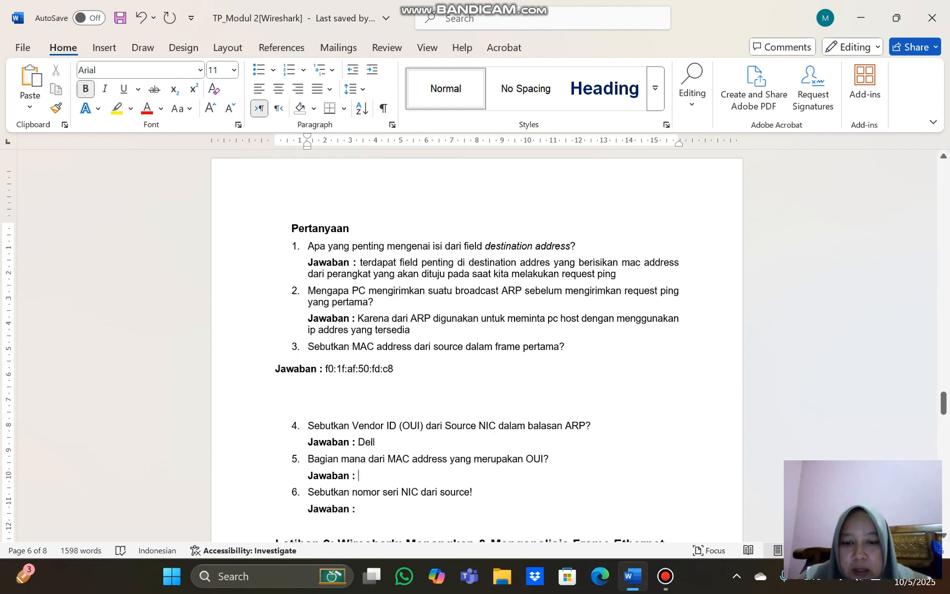
pyautogui.scroll(20, 476, 346)
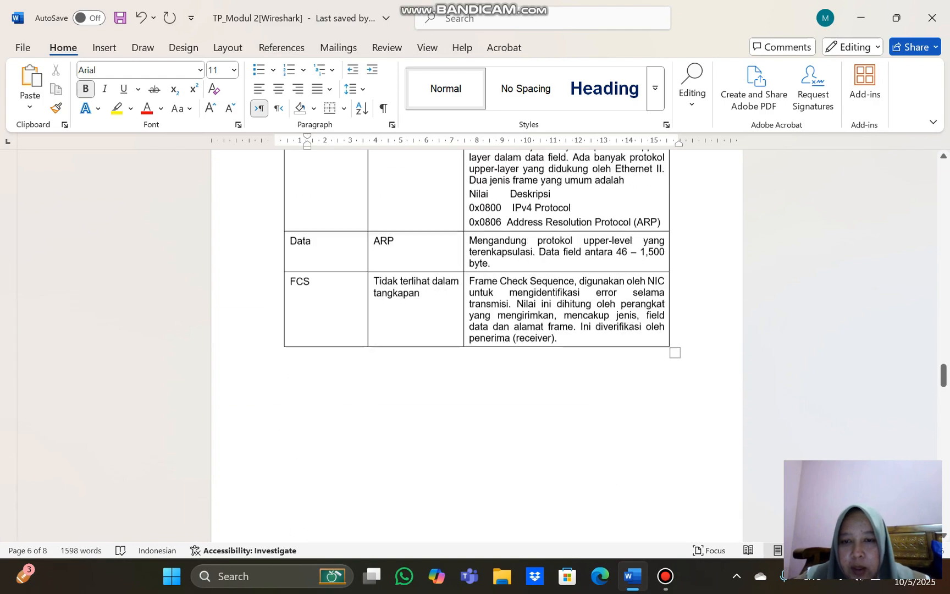
pyautogui.scroll(-3, 476, 346)
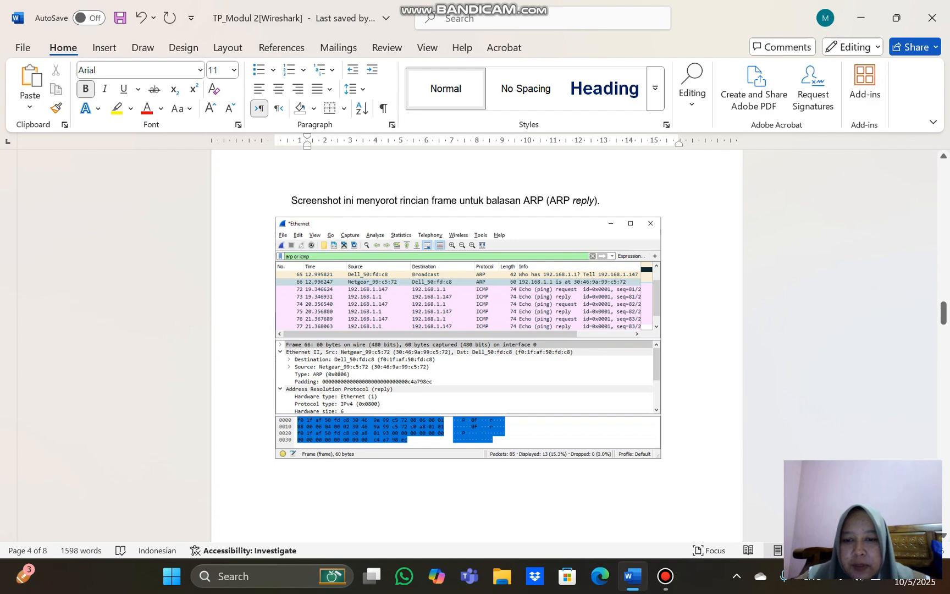
pyautogui.scroll(-15, 476, 347)
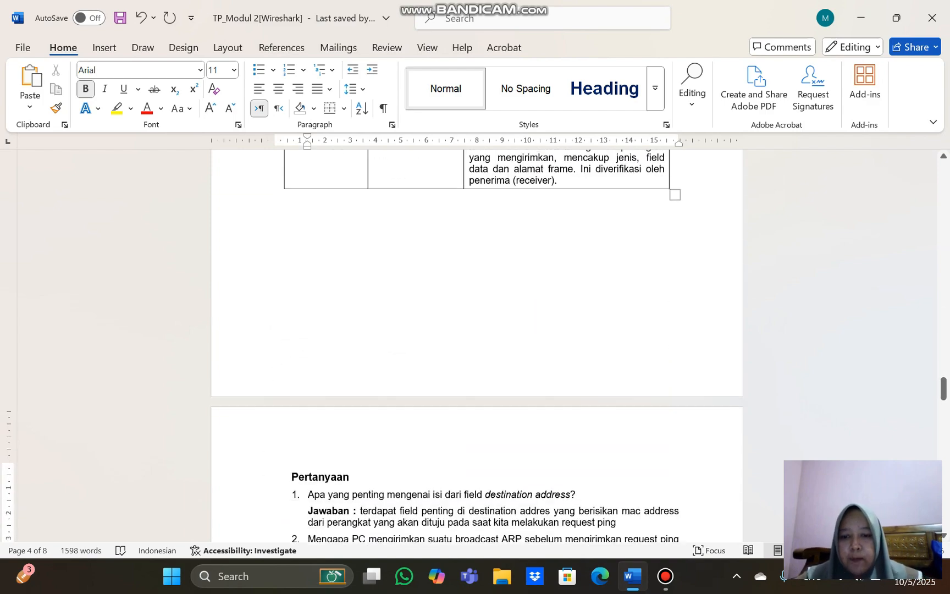
pyautogui.scroll(-3, 475, 346)
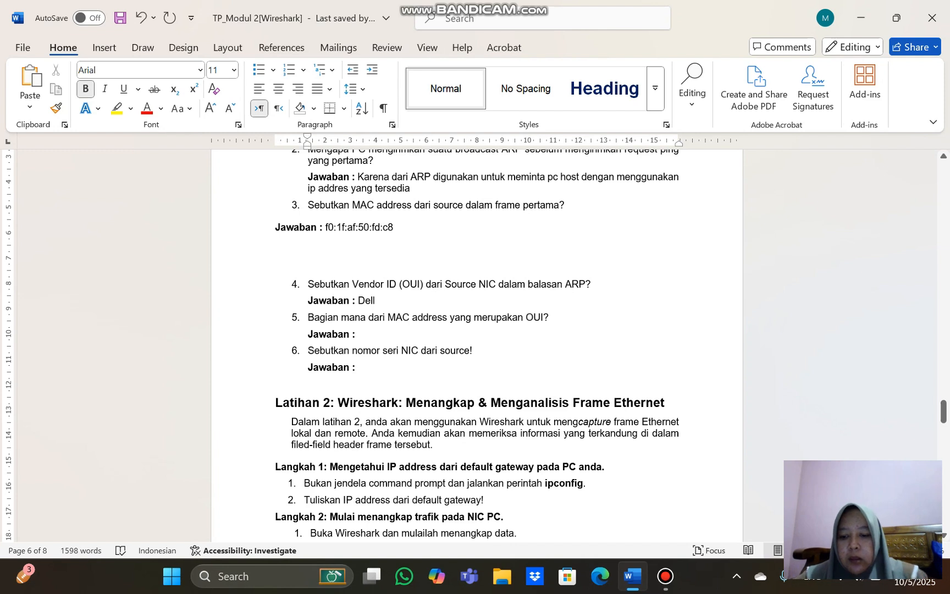
pyautogui.write('3 oc')
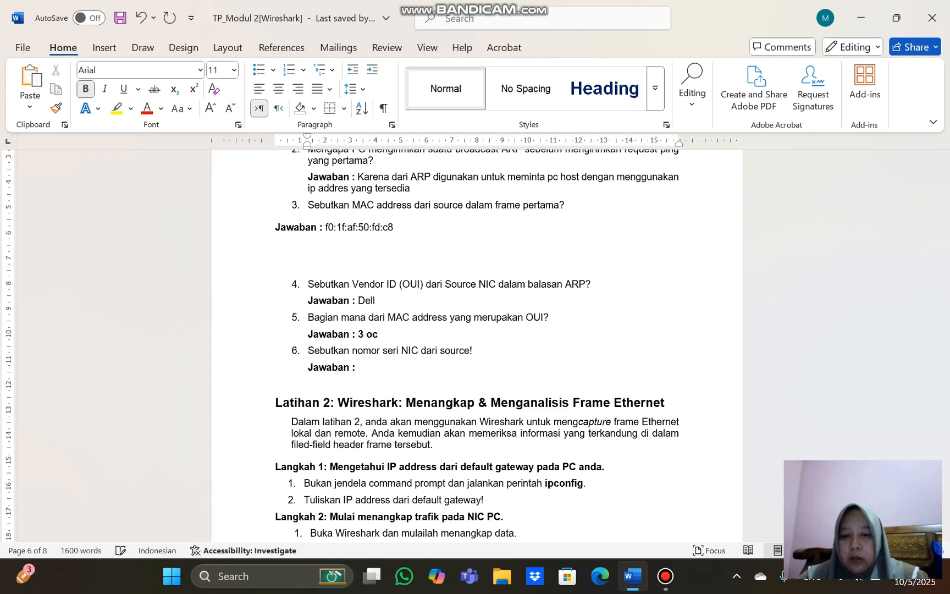
pyautogui.write('tet ter')
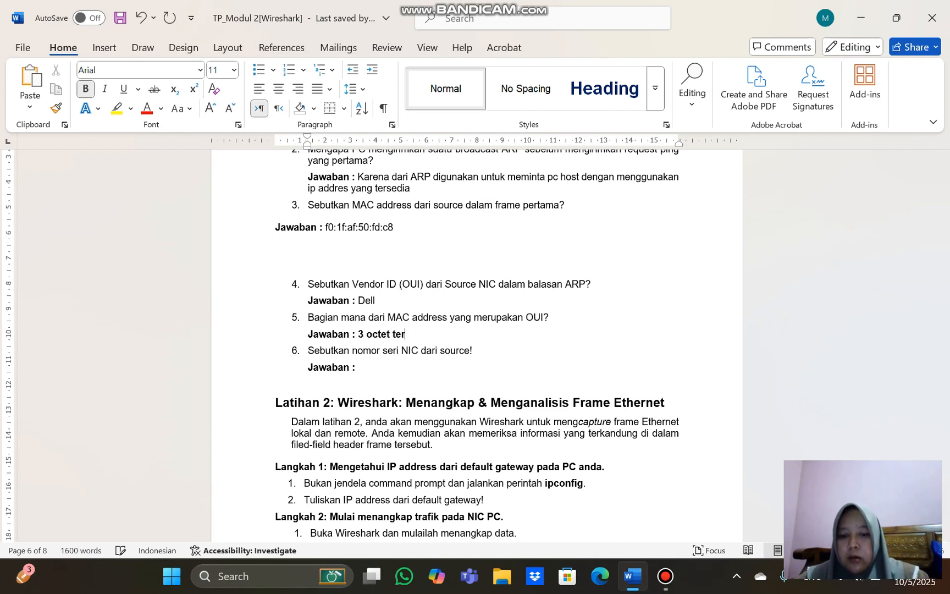
pyautogui.write('akhir')
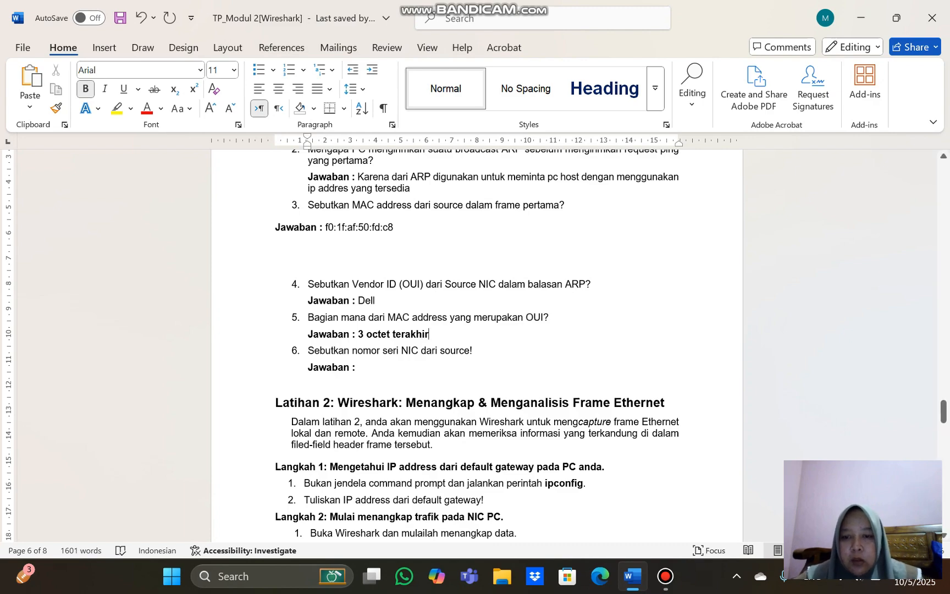
# Look up the source MAC address in the ARP reply capture and answer question 6 on the NIC serial number with "99:c5:72" in regular weight
pyautogui.scroll(15, 476, 345)
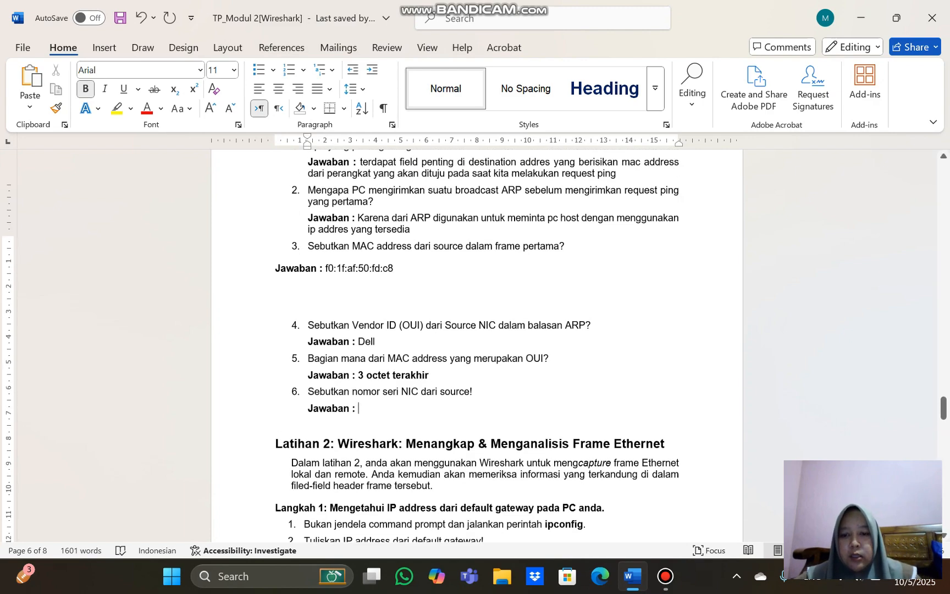
pyautogui.scroll(20, 476, 345)
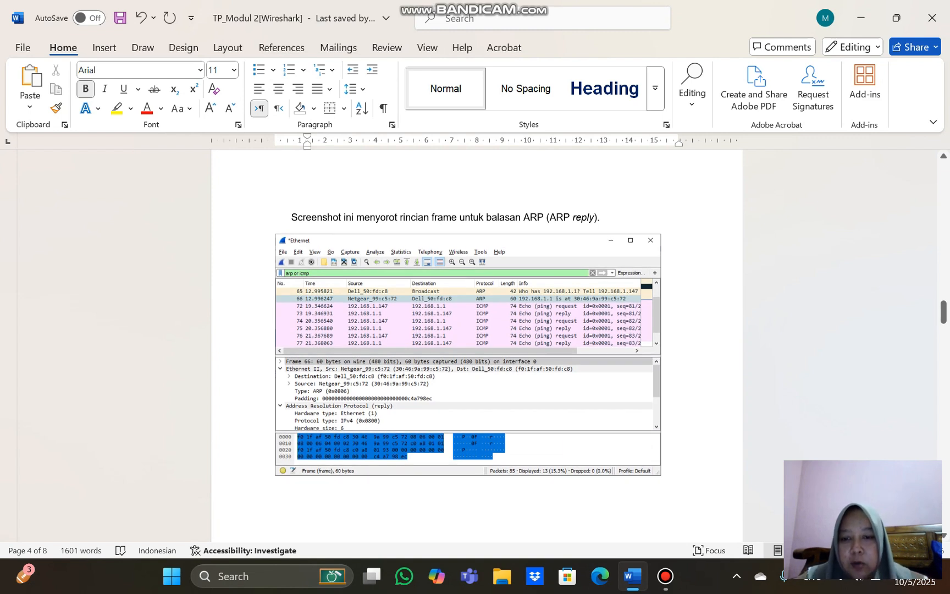
pyautogui.scroll(-20, 476, 345)
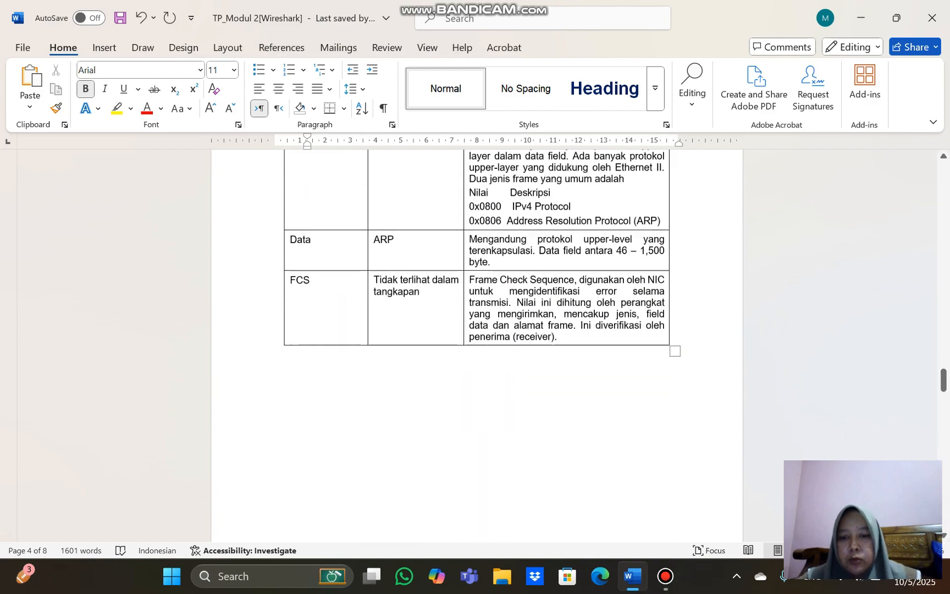
pyautogui.scroll(-2, 476, 345)
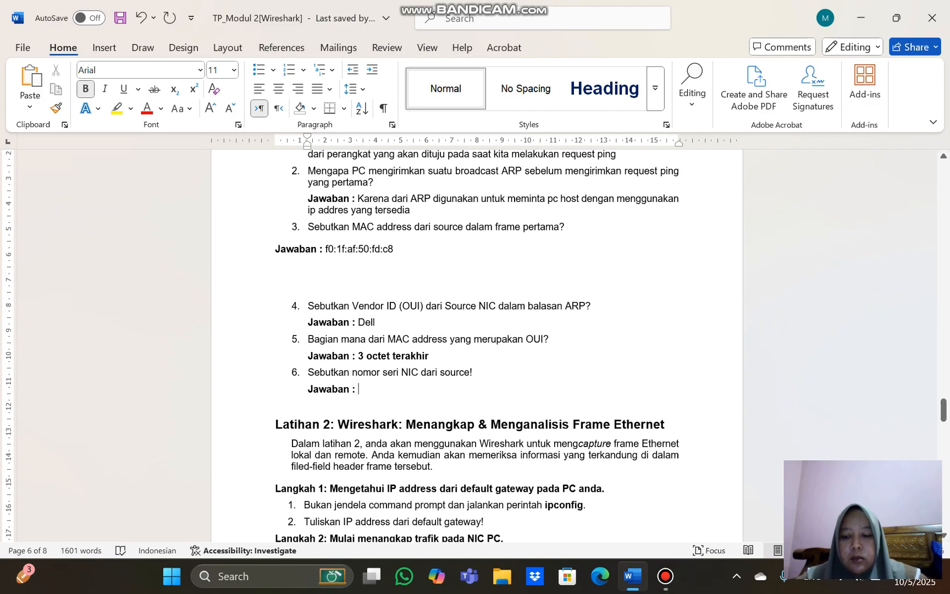
pyautogui.hotkey('ctrl', 'b')
pyautogui.write('99')
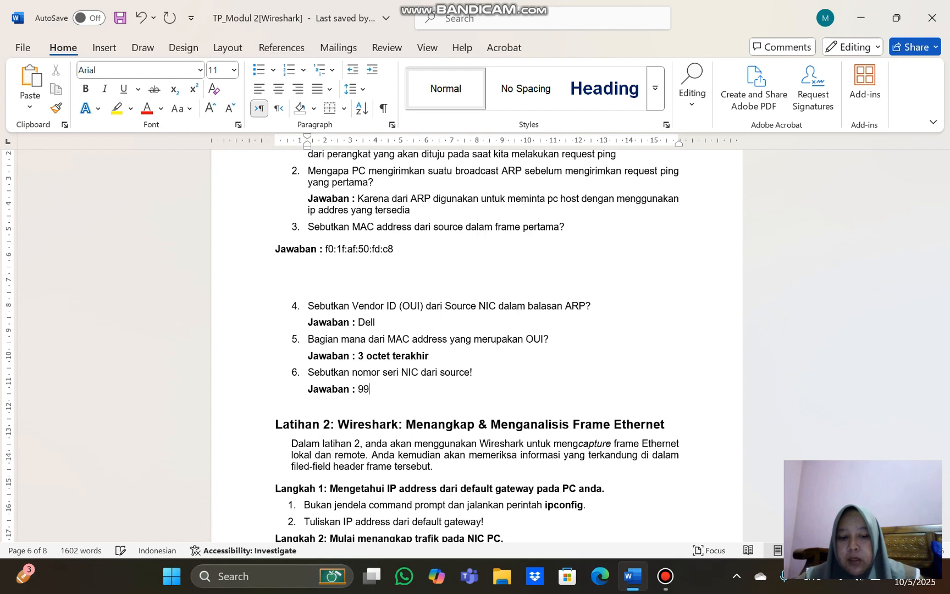
pyautogui.write(':c')
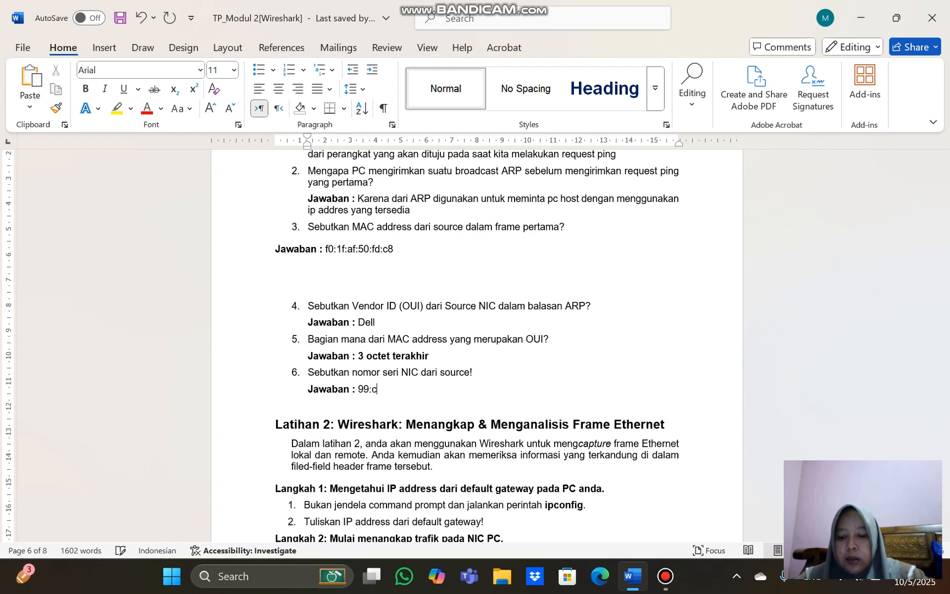
pyautogui.write('5:72')
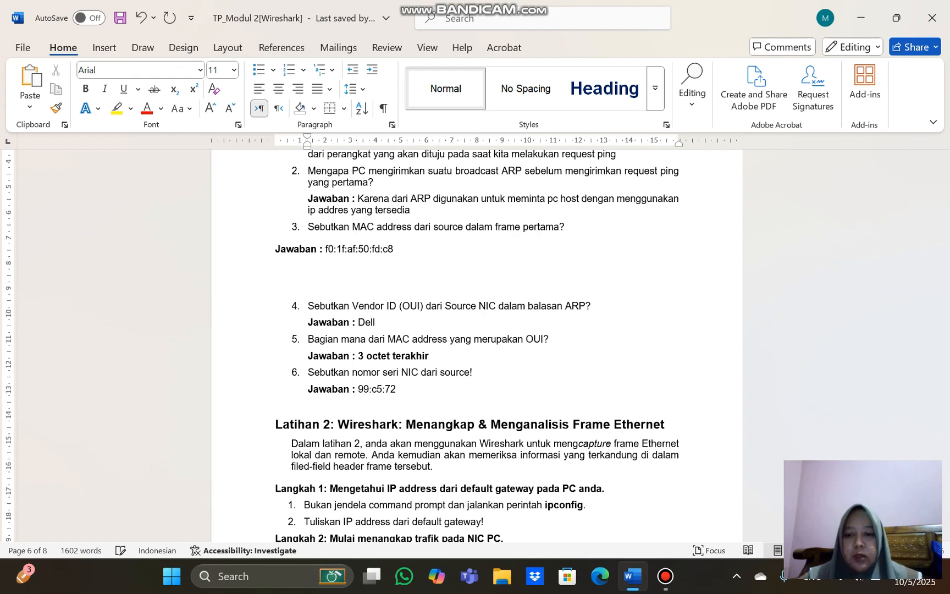
pyautogui.scroll(-5, 476, 346)
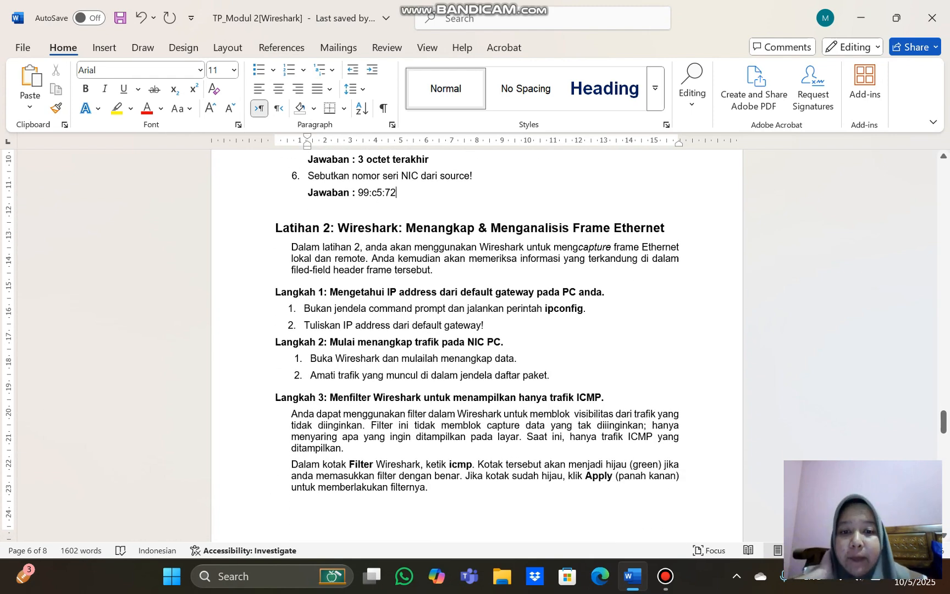
pyautogui.scroll(-2, 477, 341)
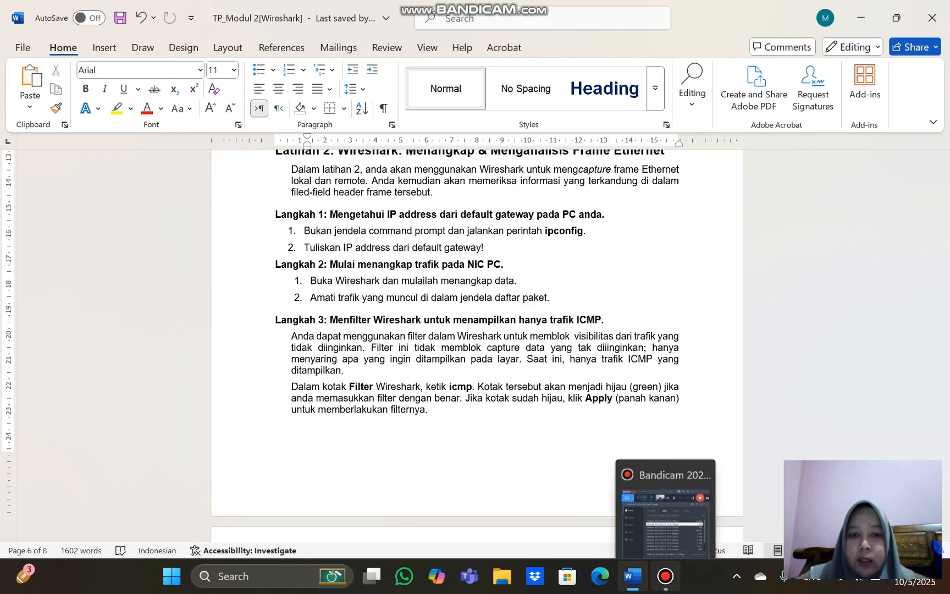
pyautogui.click(665, 575)
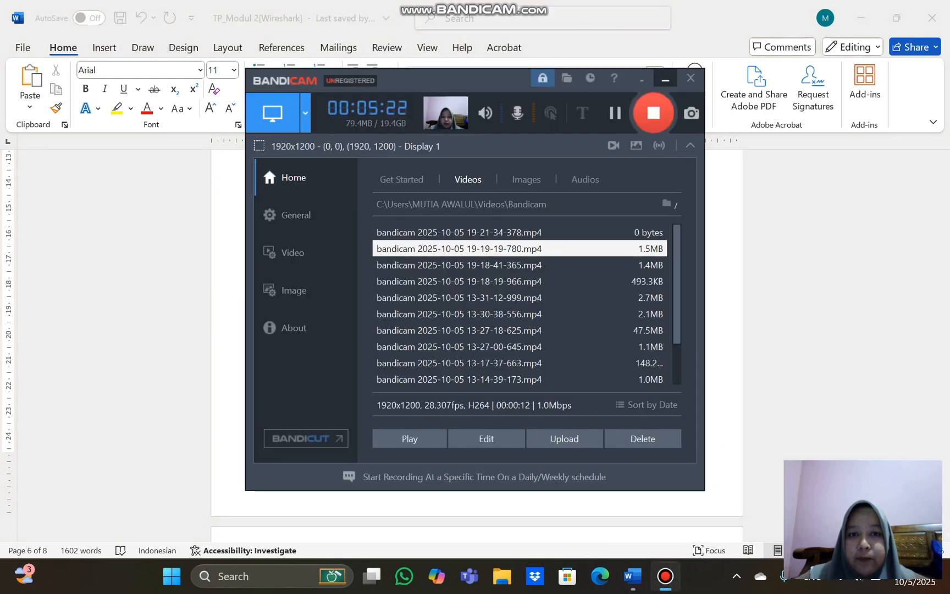
pyautogui.click(665, 79)
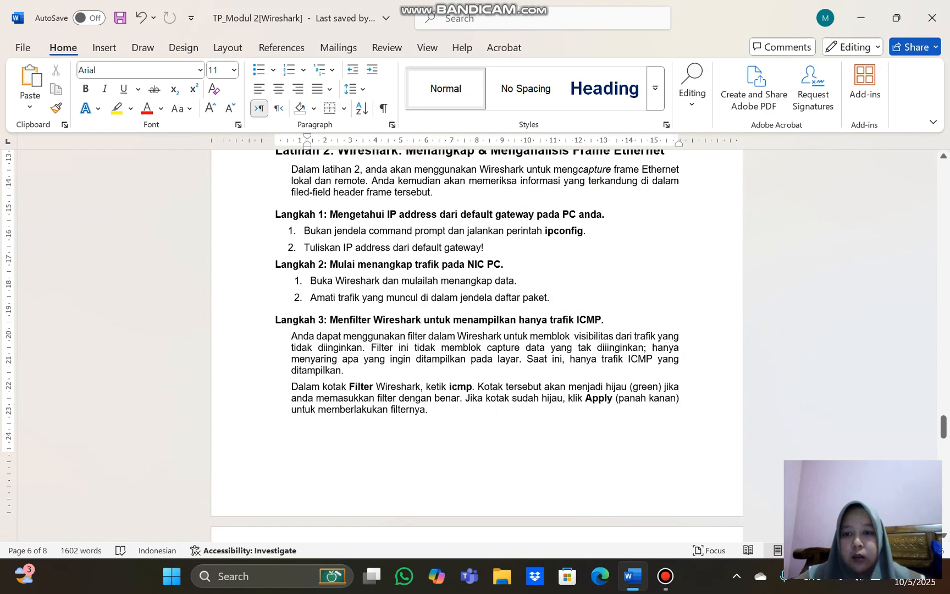
# Open Command Prompt and narrow its window so the Latihan 2 instructions beside it stay partly visible
pyautogui.click(263, 576)
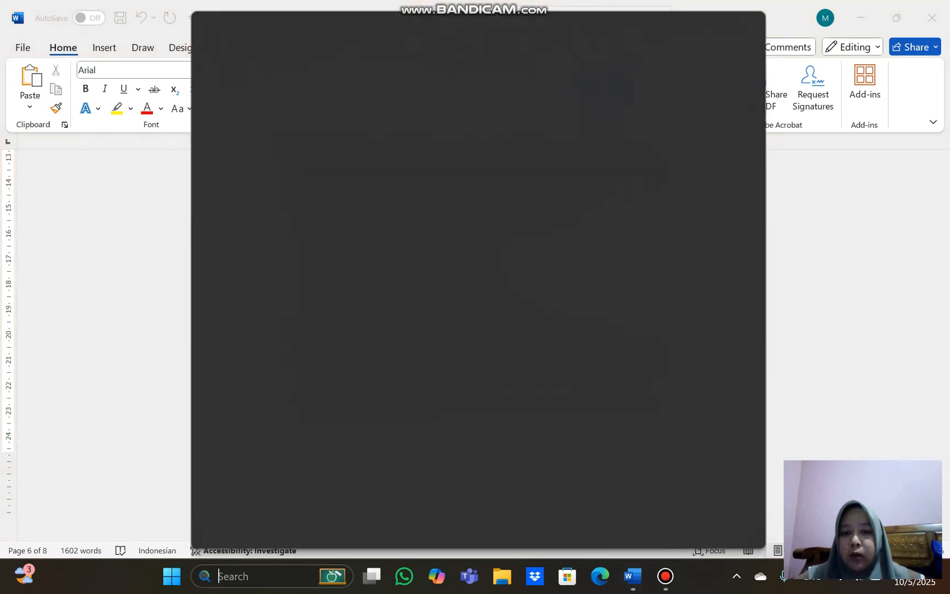
pyautogui.press('Down')
pyautogui.press('Down')
pyautogui.press('Down')
pyautogui.press('Return')
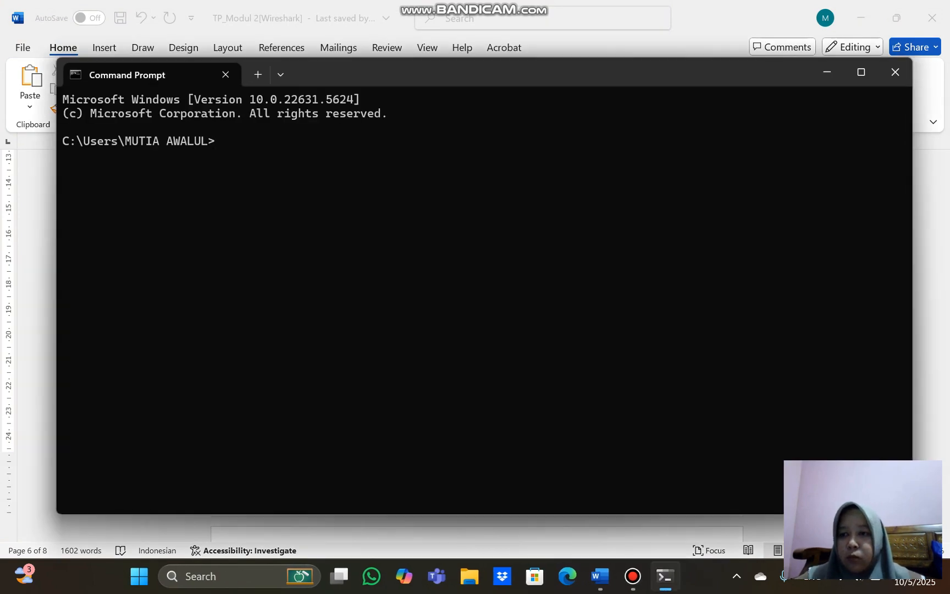
pyautogui.moveTo(57, 248); pyautogui.dragTo(501, 248)
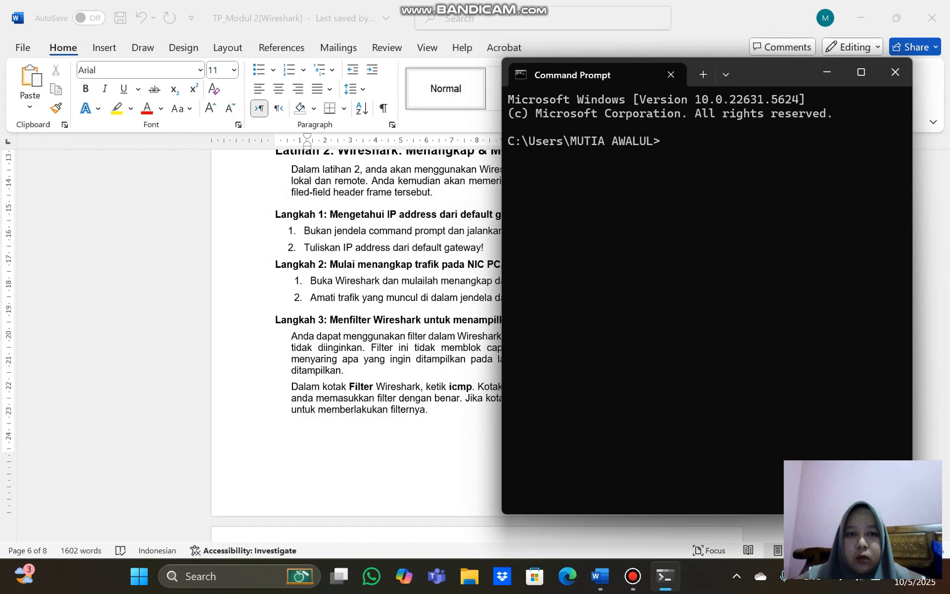
# Run ipconfig and look through the adapter details for the Wi-Fi default gateway
pyautogui.write('ip')
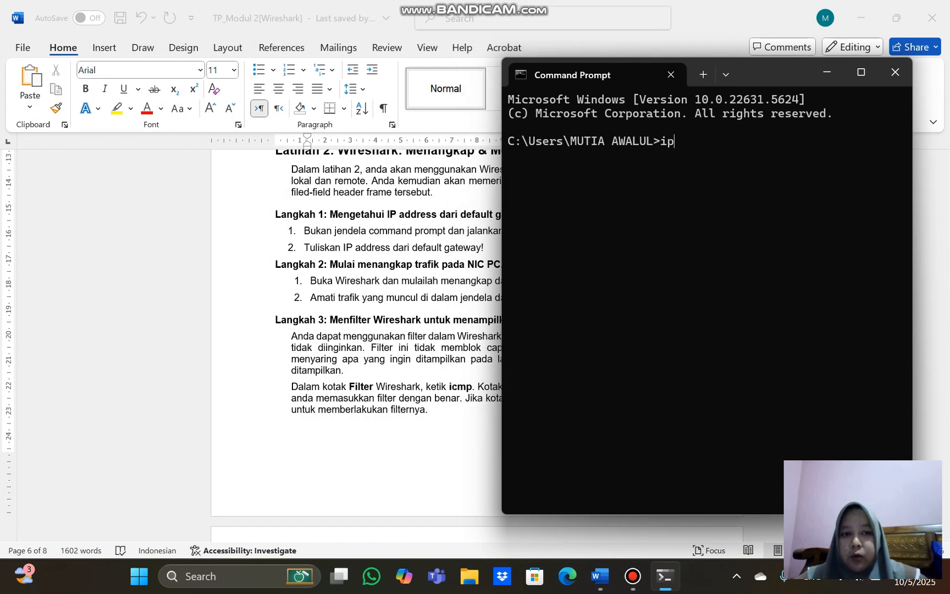
pyautogui.write('config')
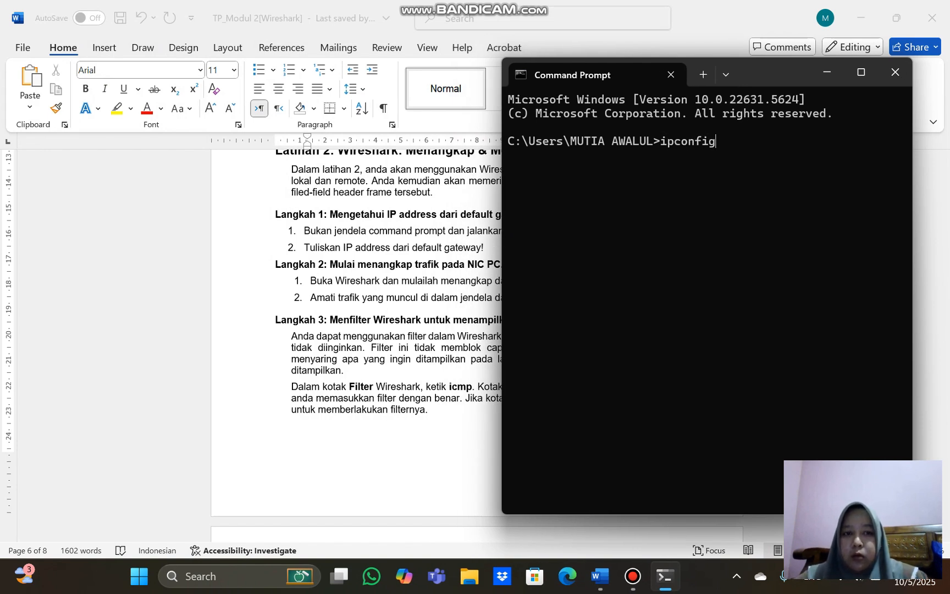
pyautogui.press('Return')
pyautogui.scroll(3, 706, 300)
pyautogui.scroll(-3, 707, 300)
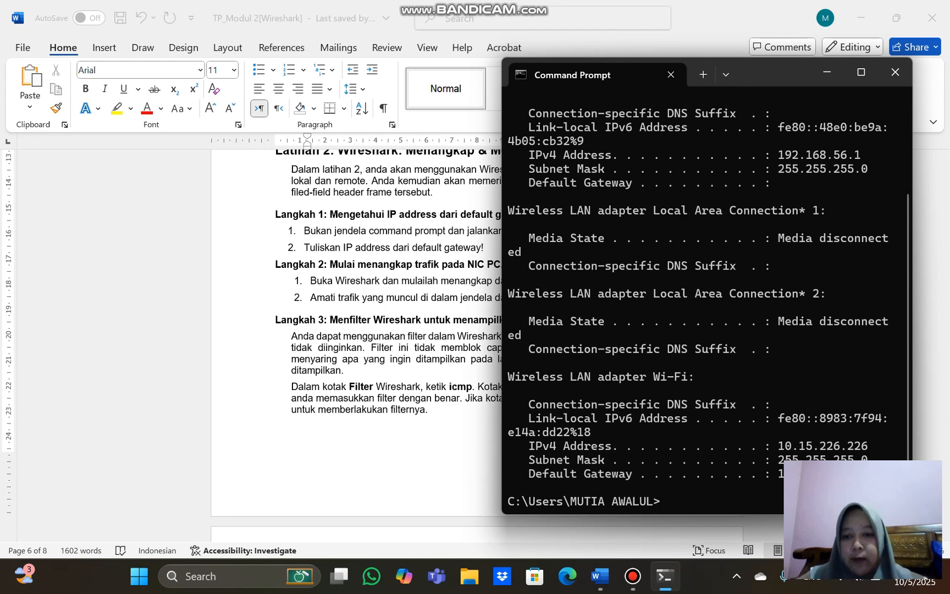
# Check the Langkah 2 and Langkah 3 instructions in the Word document and launch Wireshark
pyautogui.hotkey('alt', 'Tab')
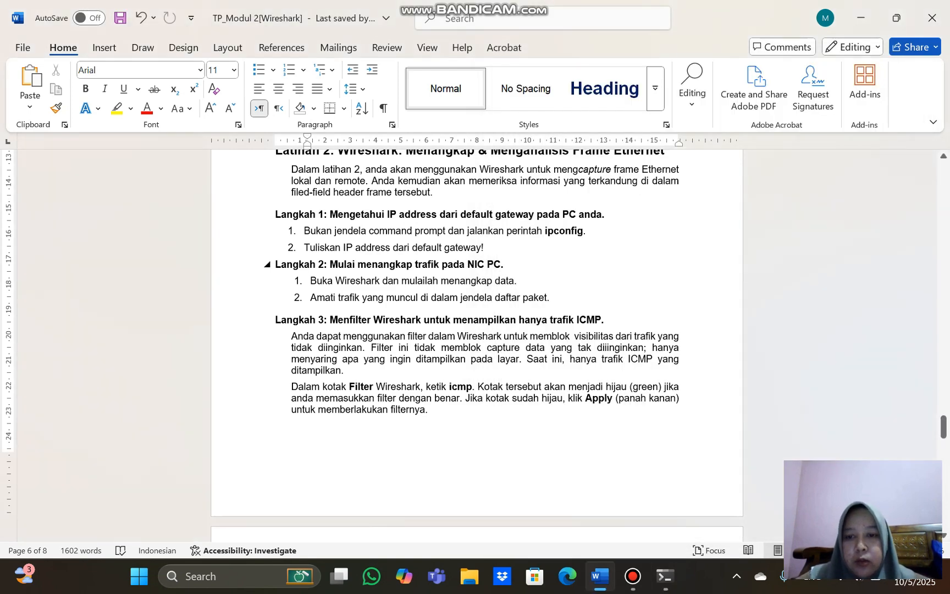
pyautogui.scroll(-3, 476, 340)
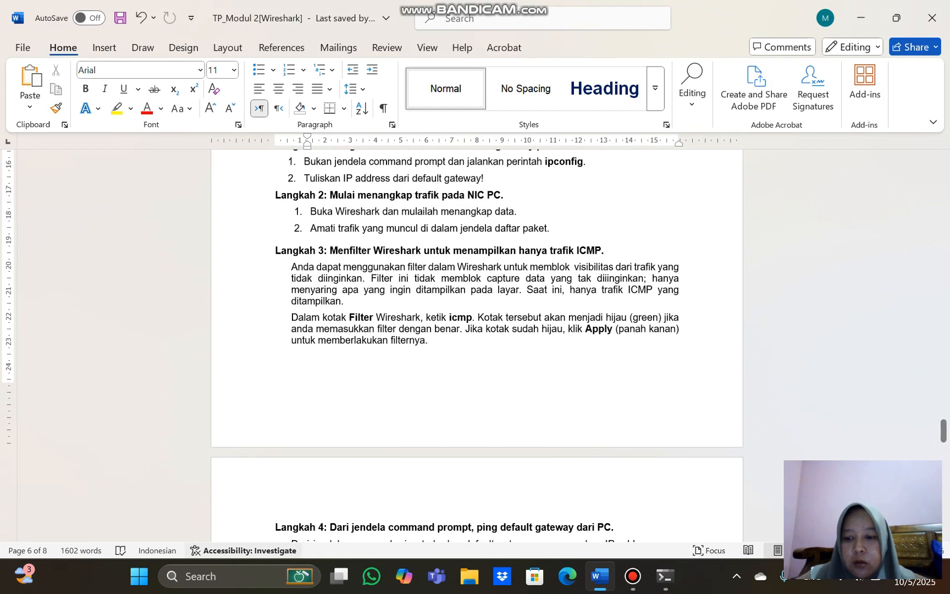
pyautogui.click(225, 576)
pyautogui.press('Down')
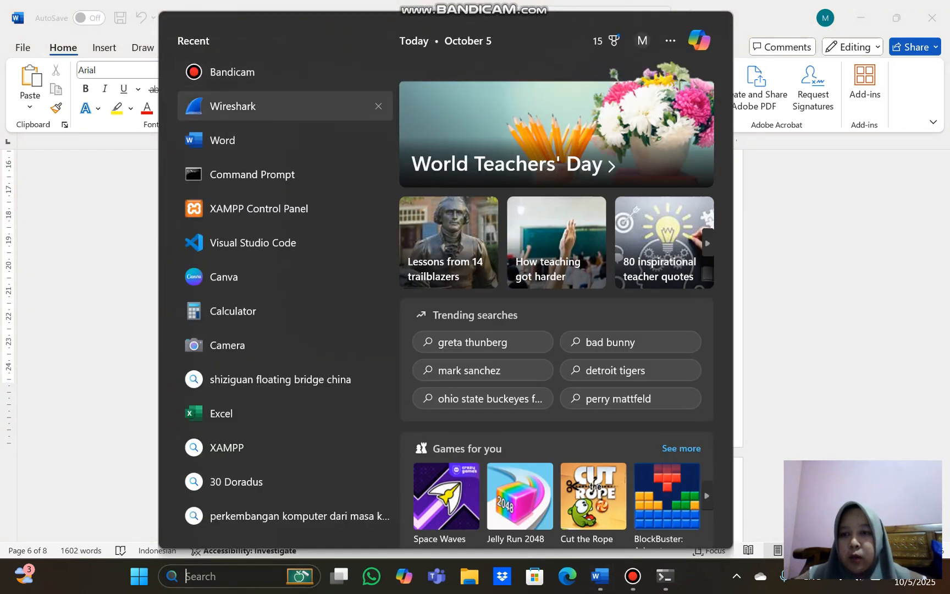
pyautogui.press('Return')
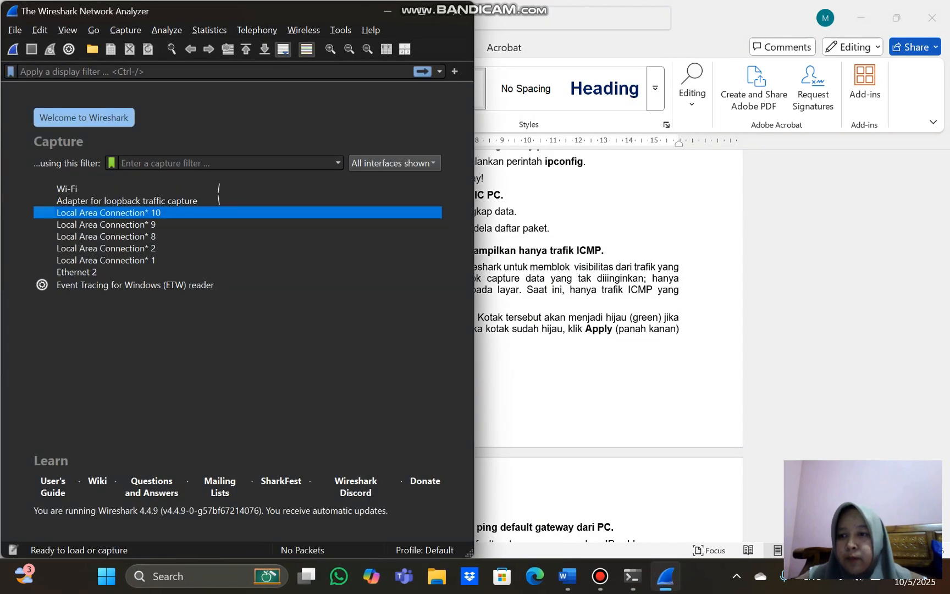
# Start a live capture on the Wi-Fi interface and apply the display filter "icmp"
pyautogui.press('Up')
pyautogui.press('Up')
pyautogui.press('Return')
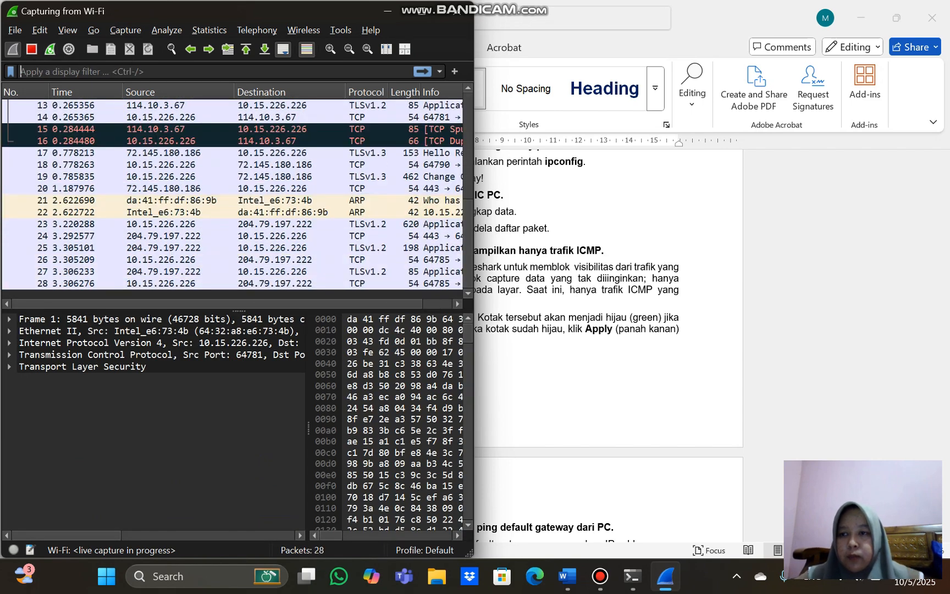
pyautogui.write('icmp')
pyautogui.press('Return')
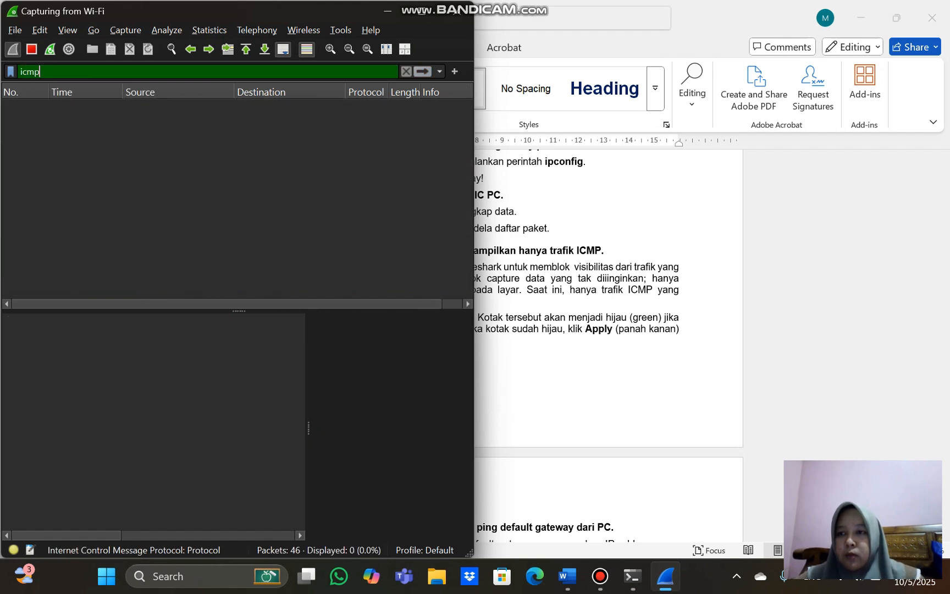
# Read the Langkah 4 and Langkah 5 instructions in the Word document, comparing them with the running Wireshark capture
pyautogui.hotkey('alt', 'Tab')
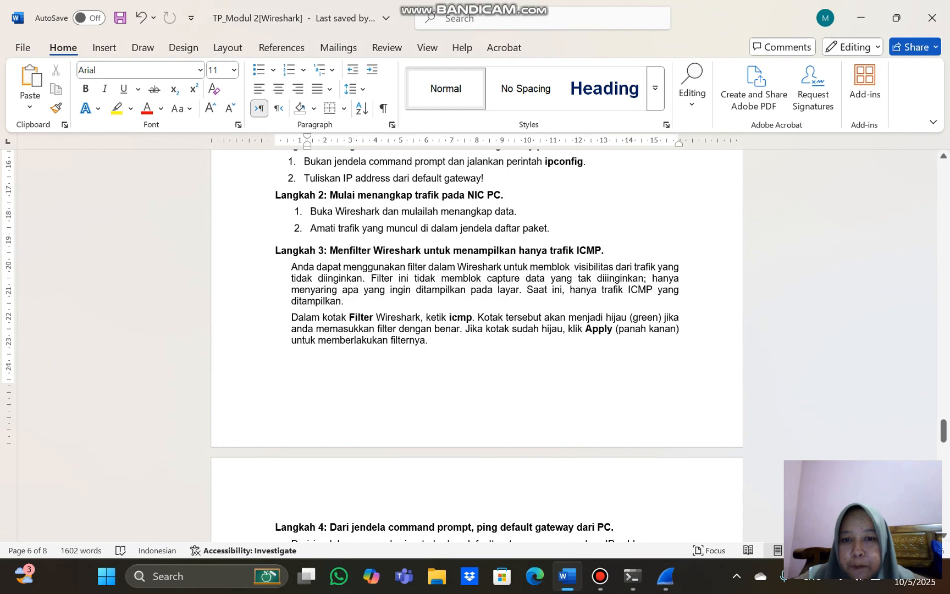
pyautogui.scroll(-2, 476, 346)
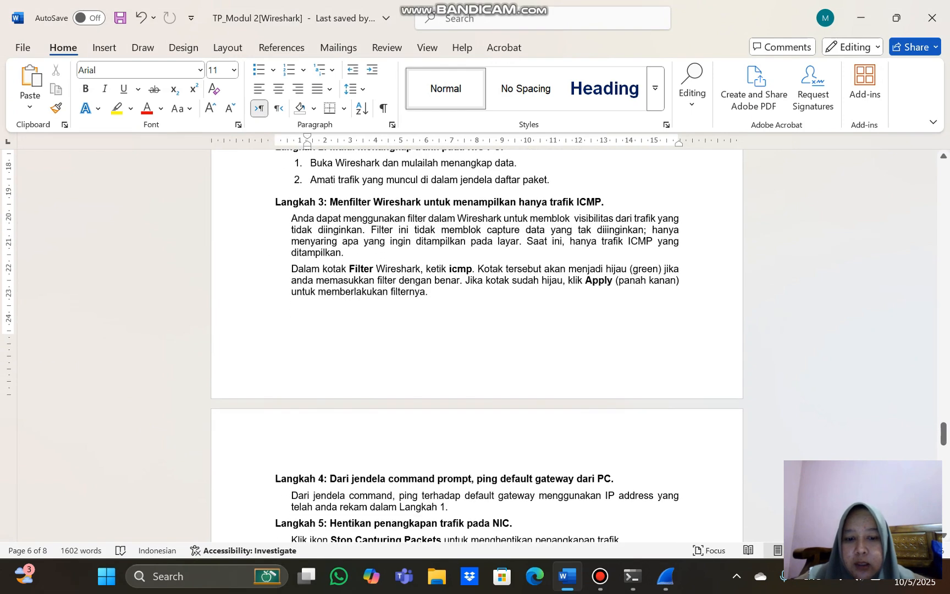
pyautogui.click(665, 575)
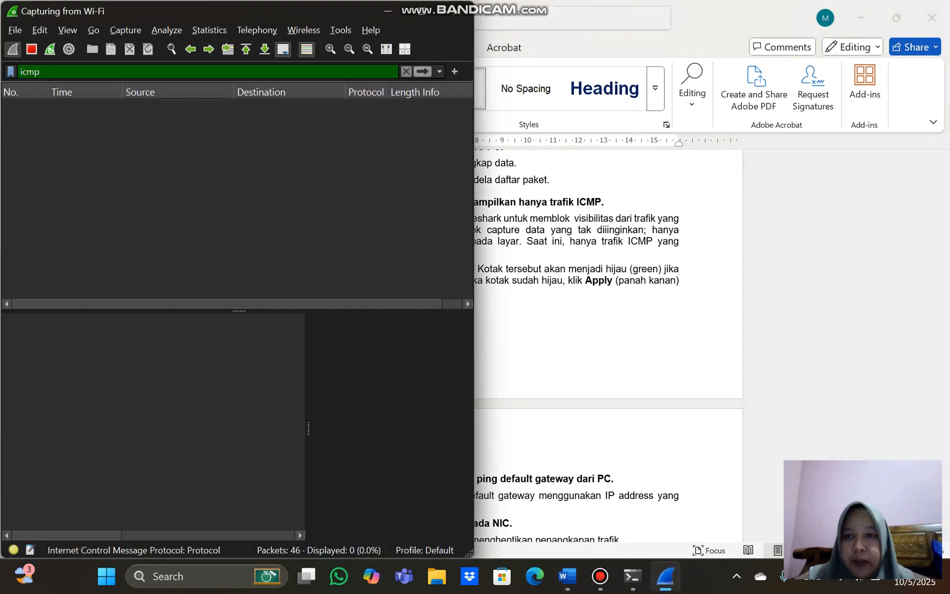
pyautogui.hotkey('alt', 'Tab')
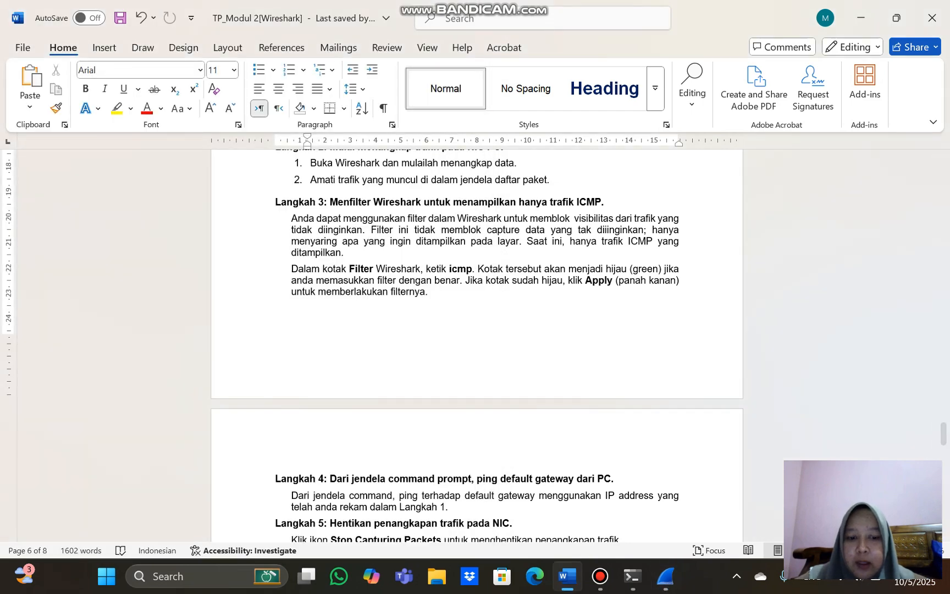
pyautogui.hotkey('alt', 'Tab')
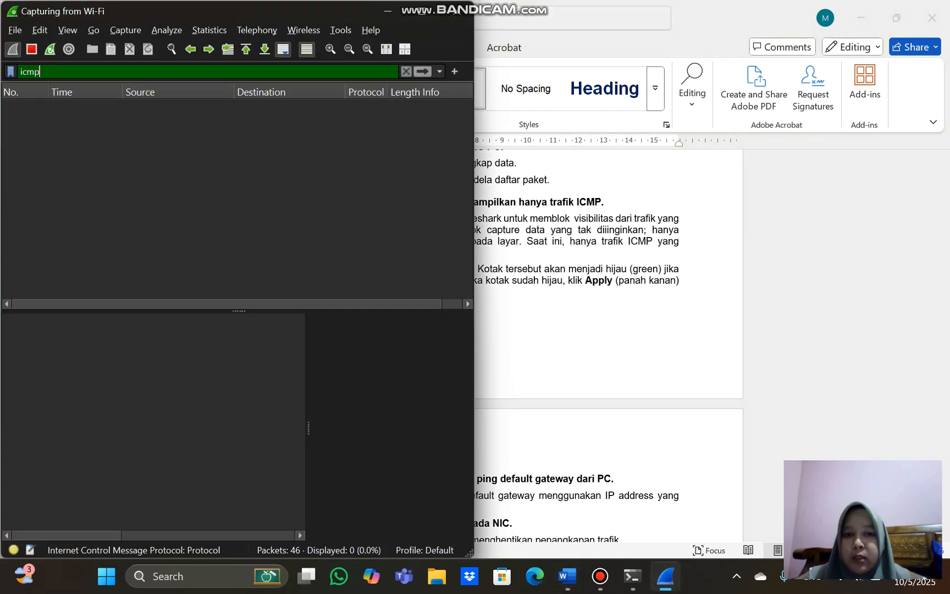
pyautogui.hotkey('alt', 'Tab')
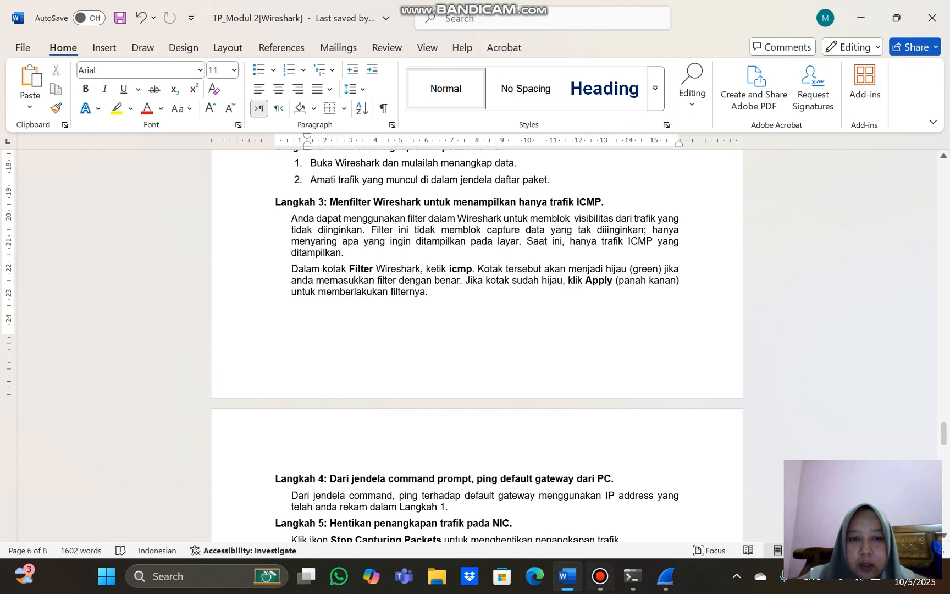
pyautogui.scroll(-3, 473, 346)
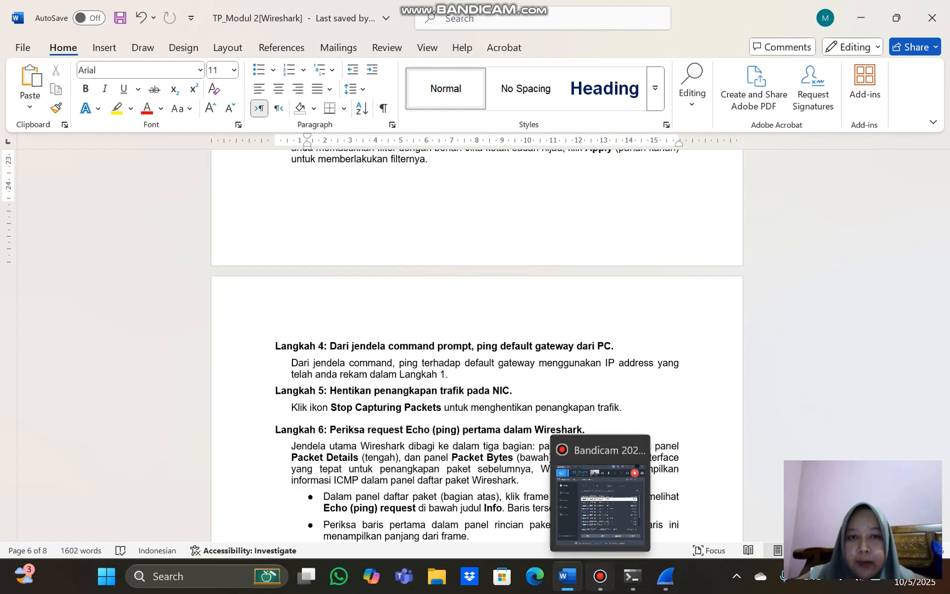
pyautogui.click(599, 575)
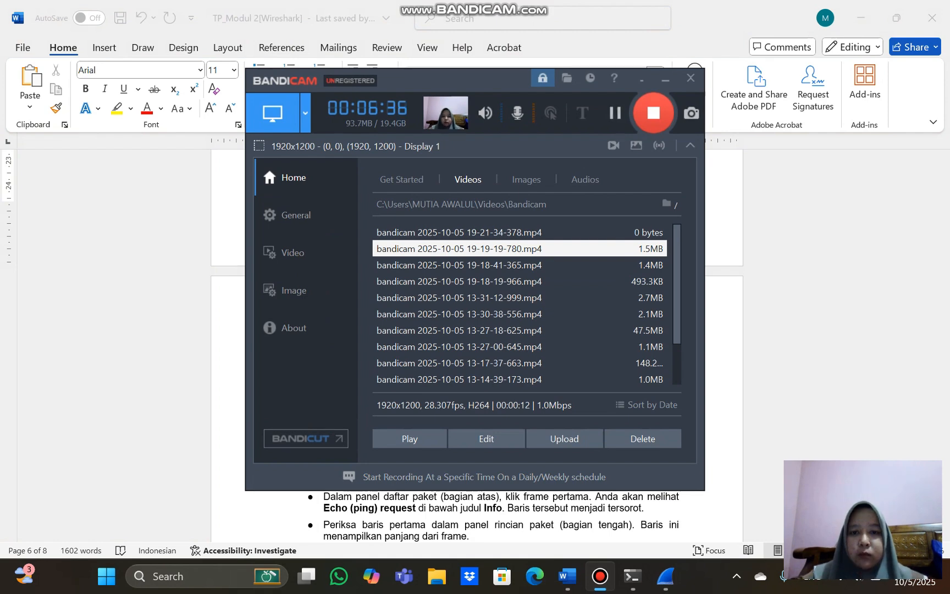
pyautogui.click(665, 80)
pyautogui.scroll(3, 473, 346)
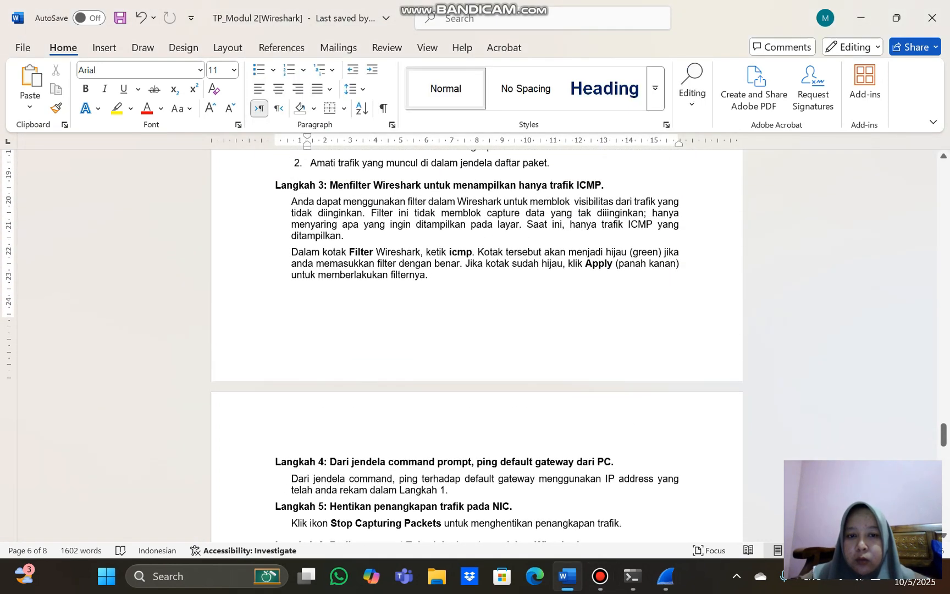
pyautogui.scroll(-4, 476, 346)
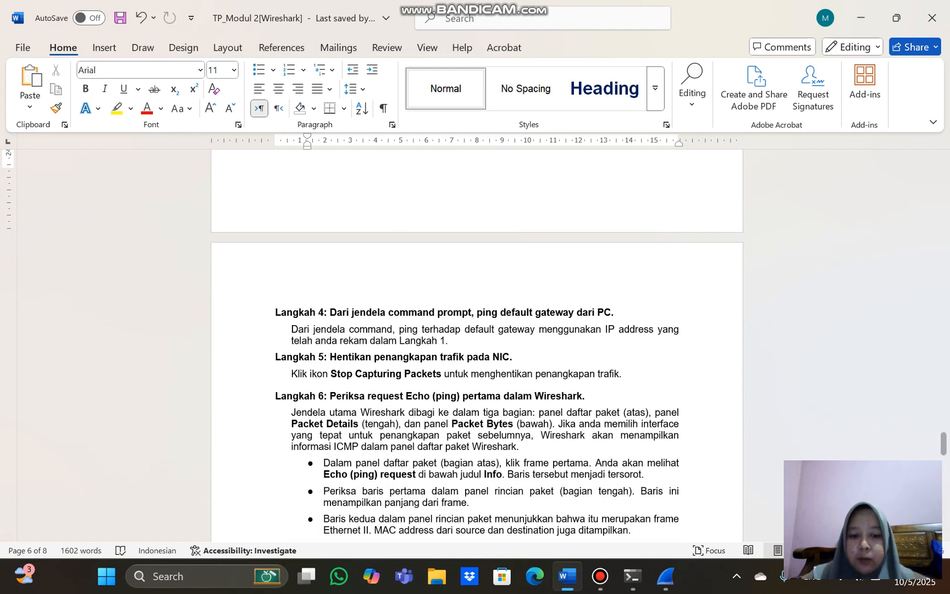
# Ping the default gateway 10.15.226.23 from Command Prompt while the capture runs, and minimize the Command Prompt window
pyautogui.click(665, 576)
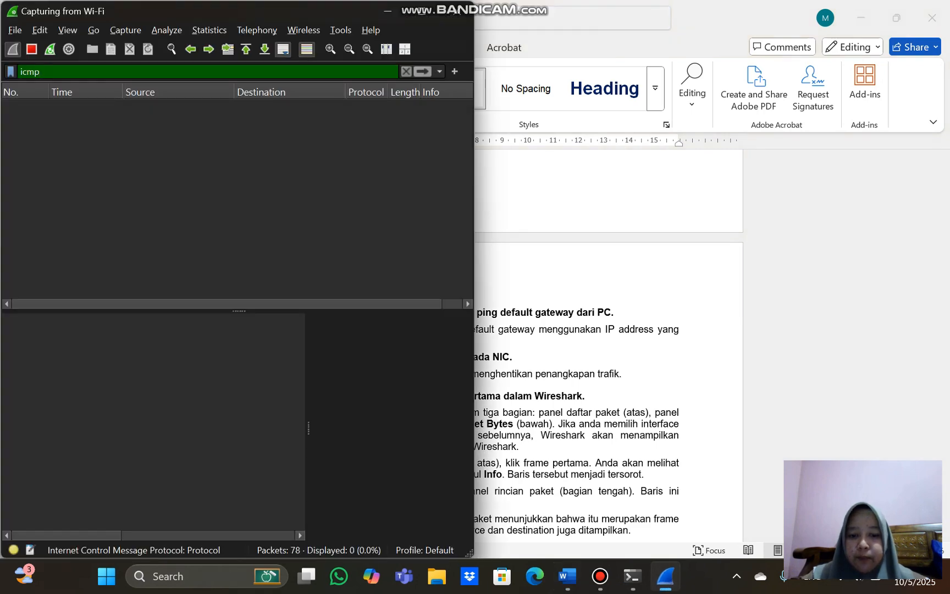
pyautogui.click(632, 575)
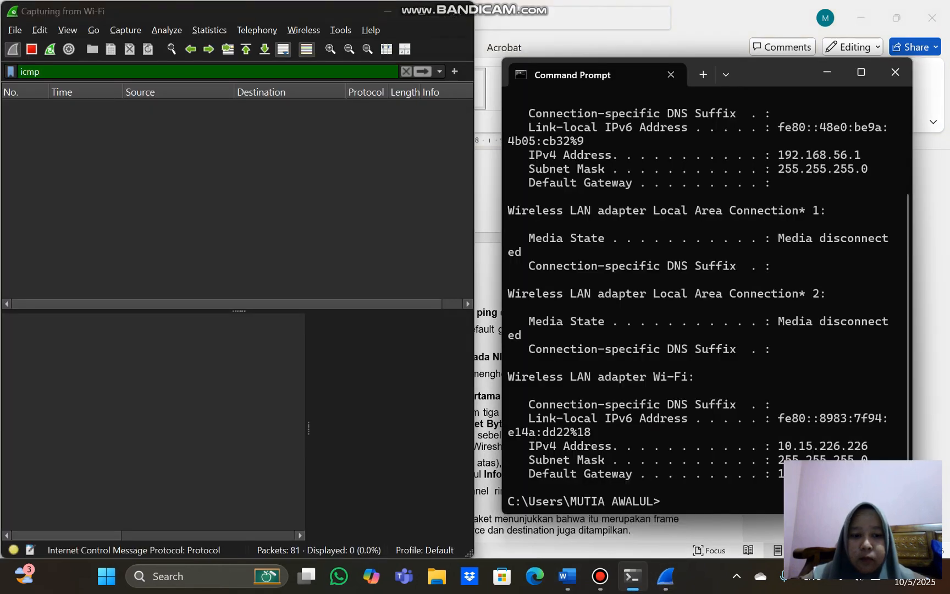
pyautogui.write('ping')
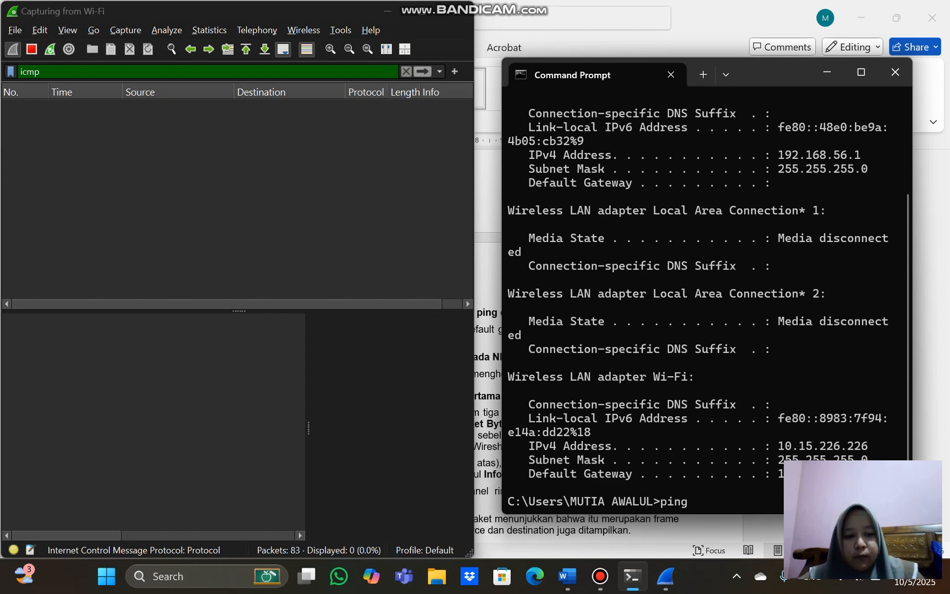
pyautogui.write('10.15.226.23')
pyautogui.press('Return')
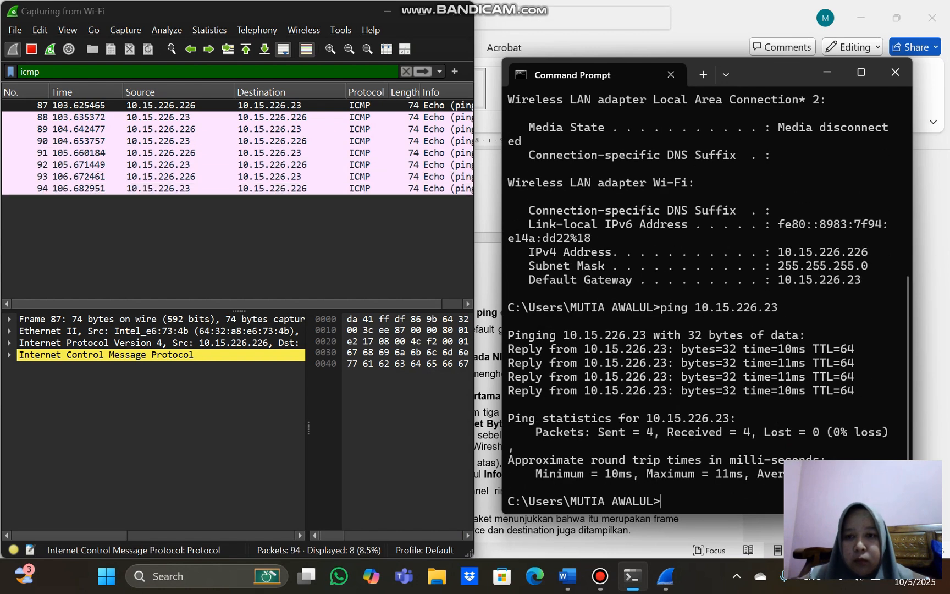
pyautogui.click(827, 72)
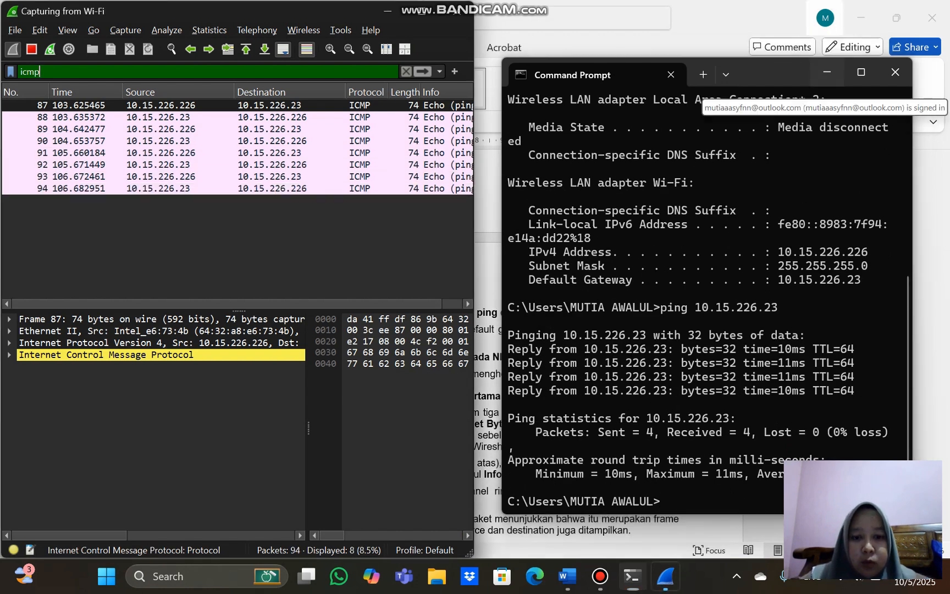
# Check the Langkah 5 instruction in the Word document, stop the Wi-Fi capture in Wireshark and return to the document
pyautogui.click(709, 198)
pyautogui.scroll(-3, 549, 319)
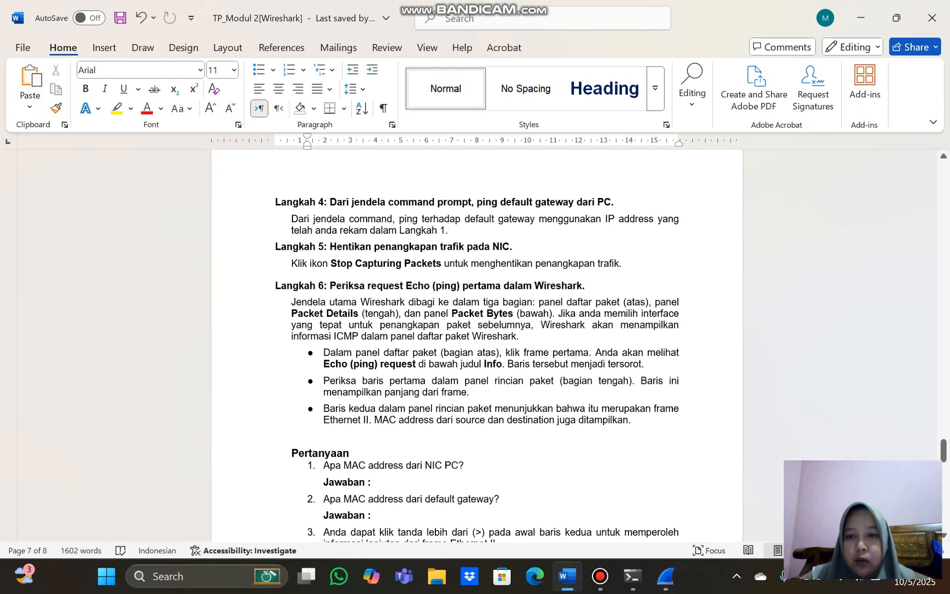
pyautogui.click(665, 576)
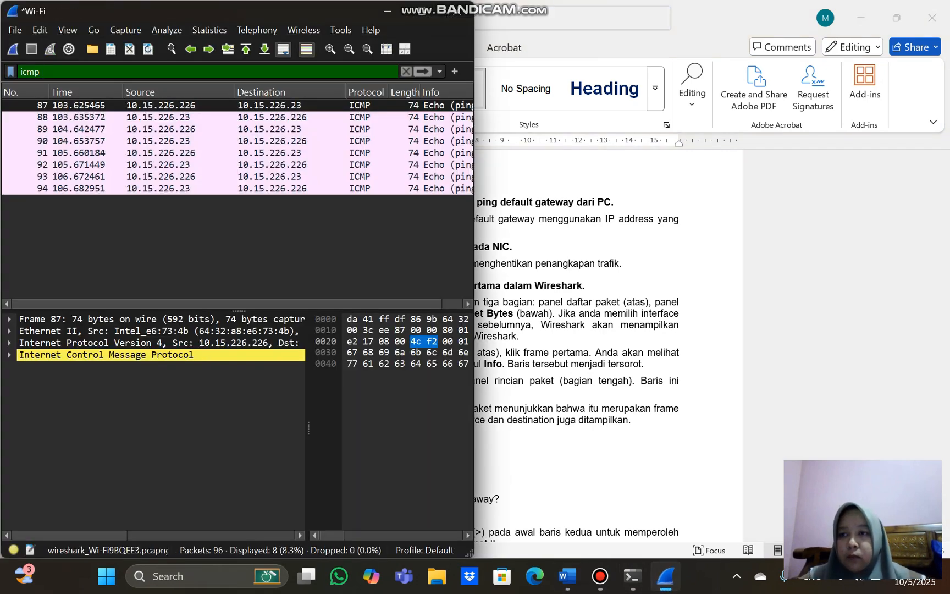
pyautogui.click(387, 11)
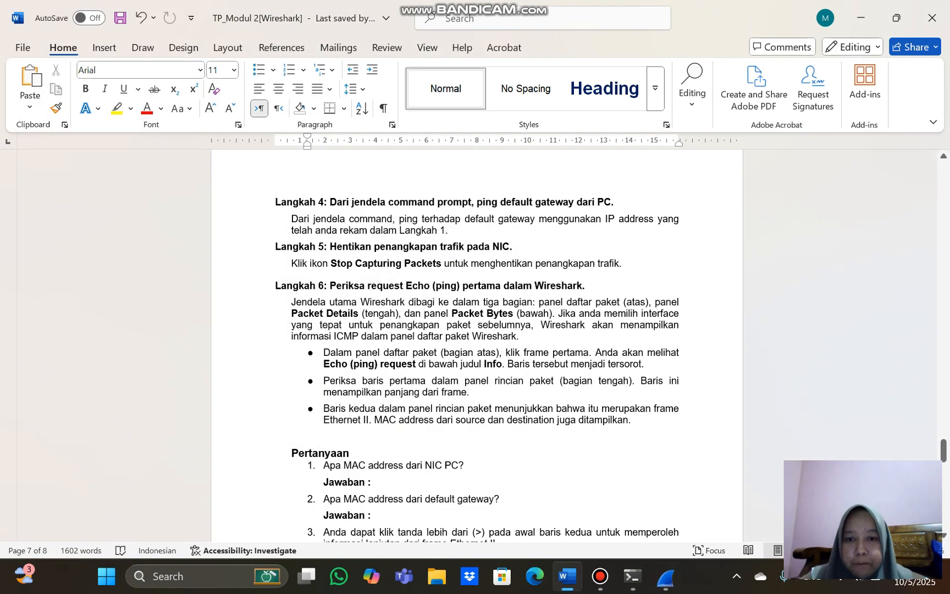
# Read Langkah 6 and its questions, maximize Wireshark and select the first Echo (ping) request frame
pyautogui.scroll(-1, 477, 357)
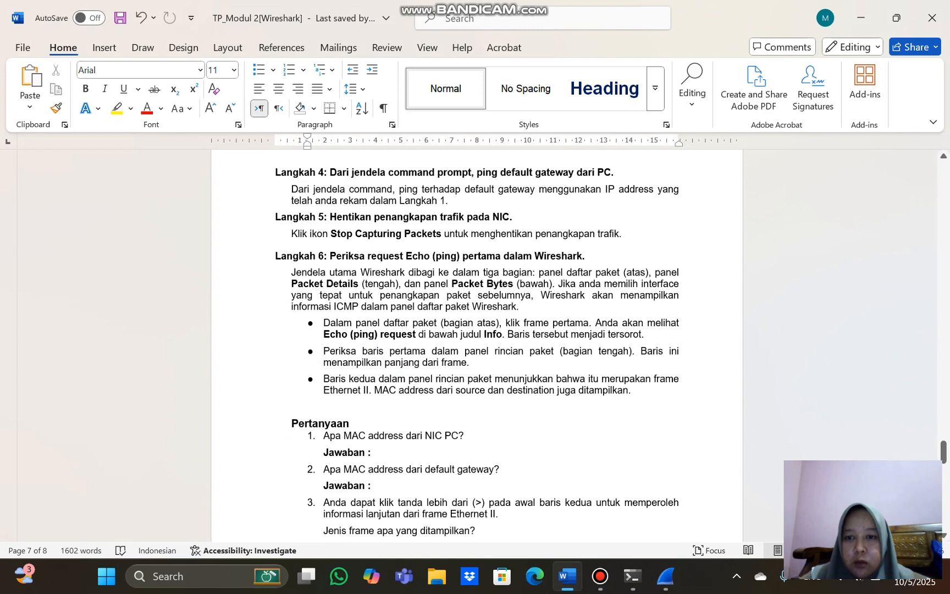
pyautogui.scroll(-2, 477, 345)
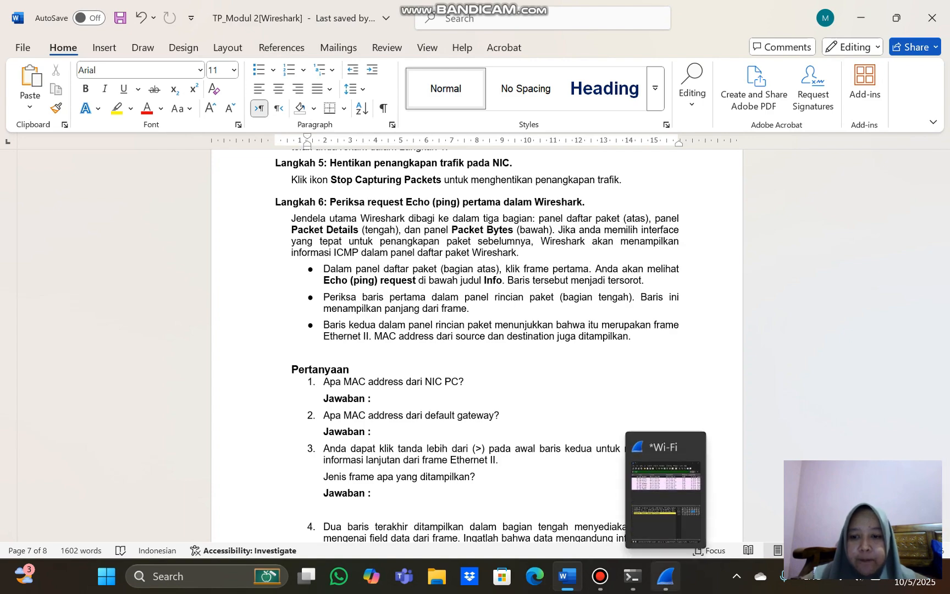
pyautogui.click(665, 576)
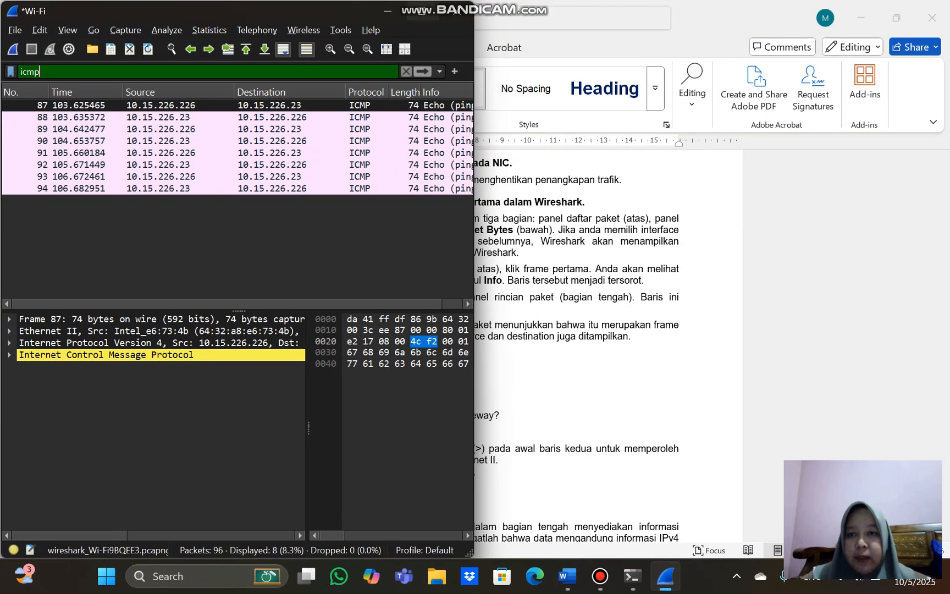
pyautogui.click(422, 9)
pyautogui.click(384, 100)
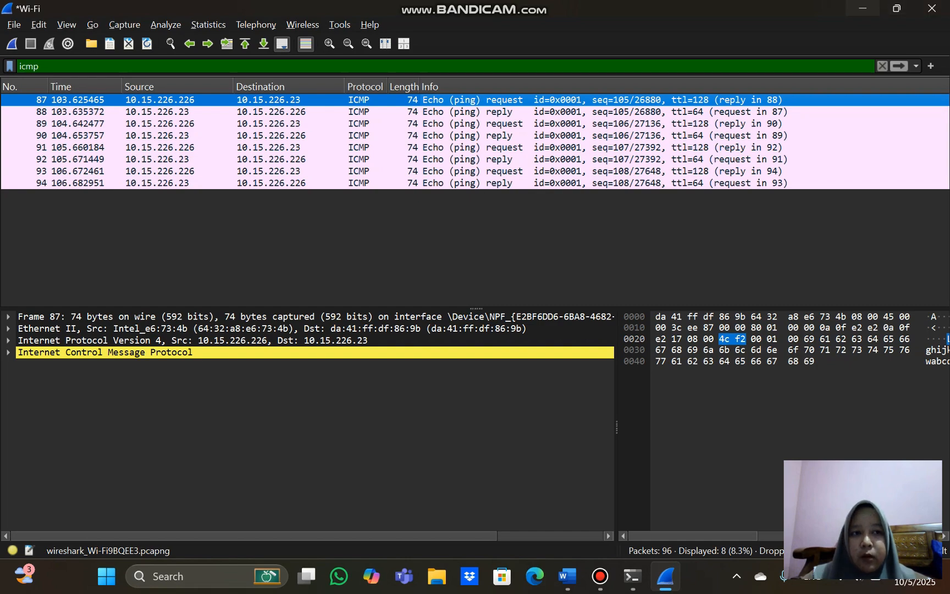
# Recheck the Langkah 6 questions in Word and expand the Ethernet II details of the first Echo request in Wireshark
pyautogui.click(862, 8)
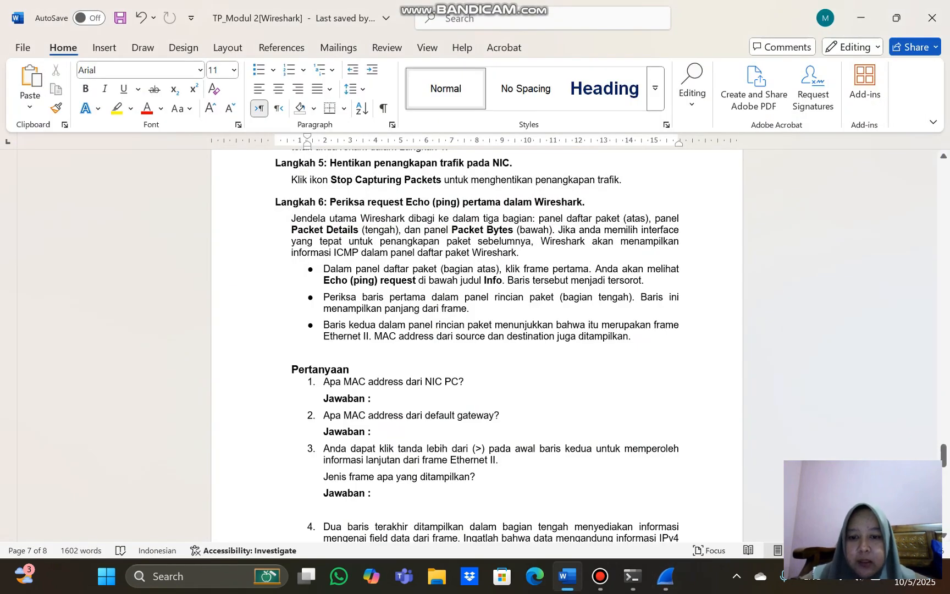
pyautogui.click(665, 576)
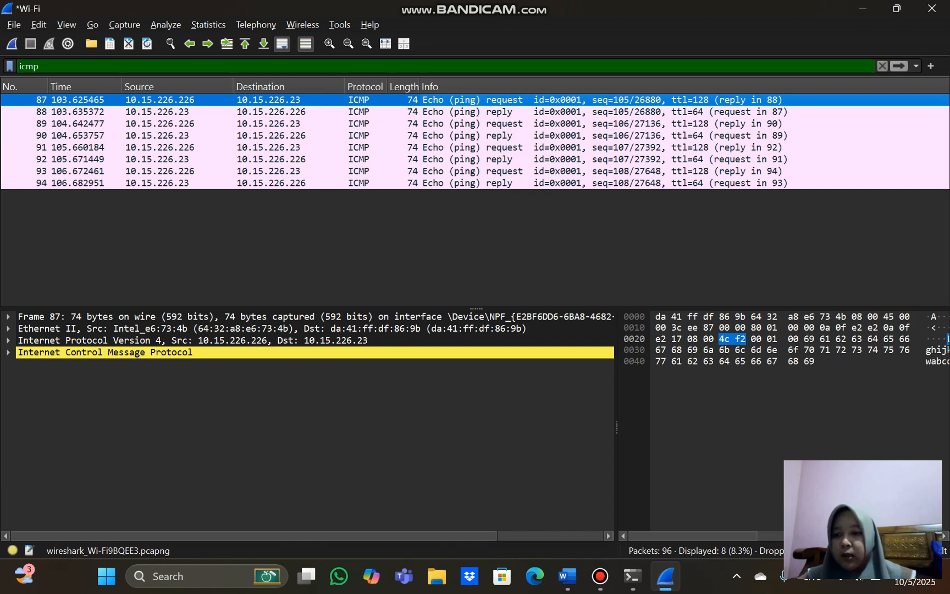
pyautogui.click(8, 329)
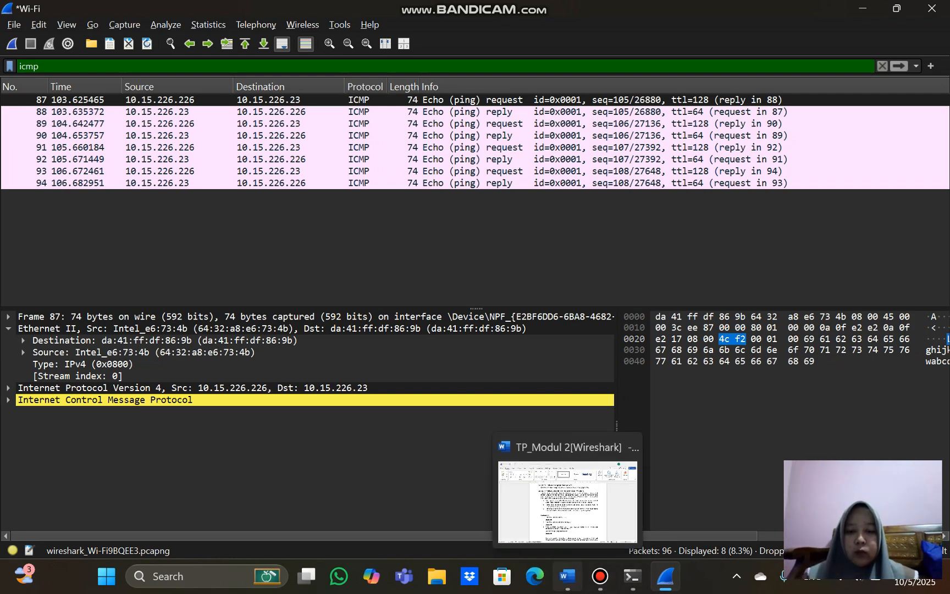
# Switch to Word, place the cursor after "Jawaban :" under the NIC PC MAC address question and turn off bold
pyautogui.click(567, 575)
pyautogui.click(374, 398)
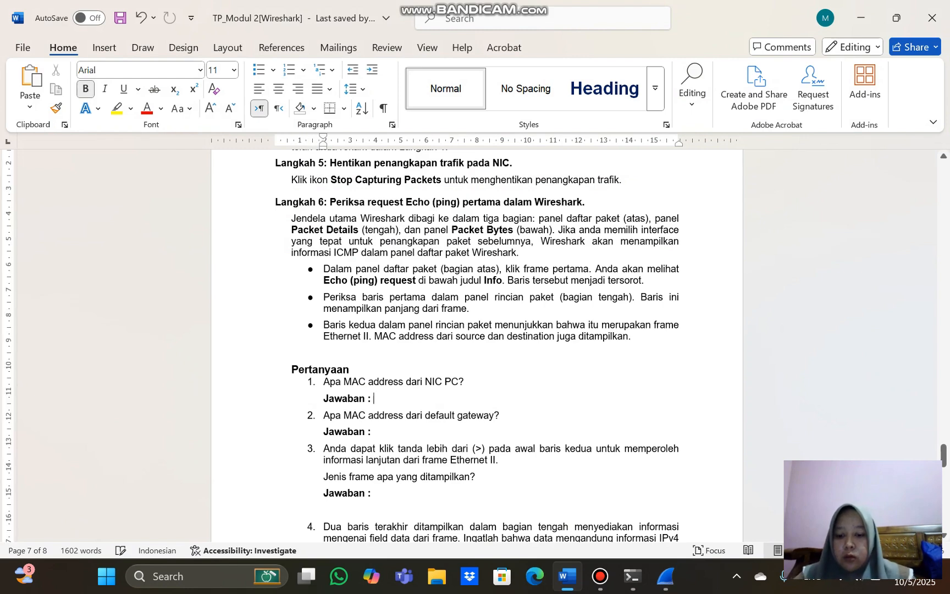
pyautogui.hotkey('ctrl', 'b')
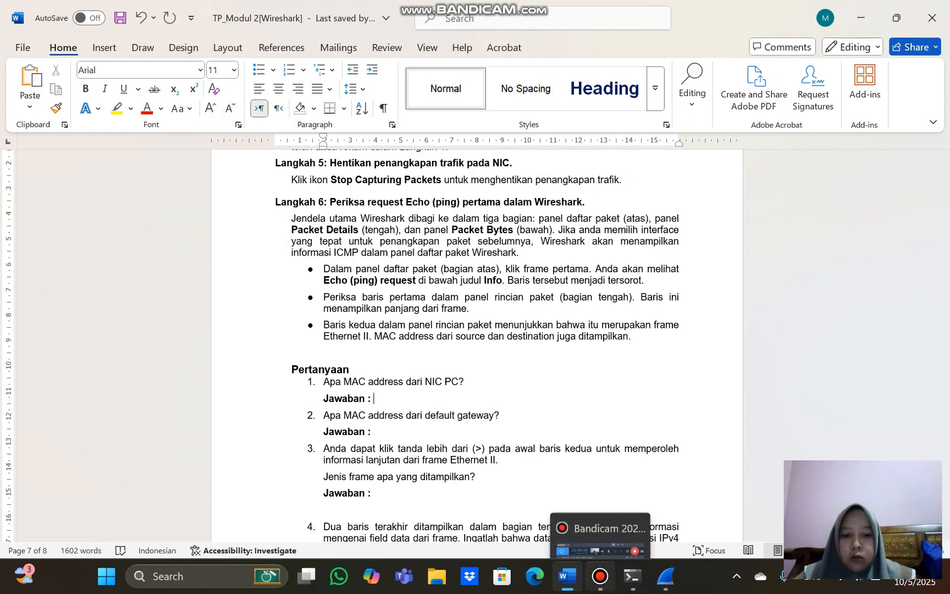
pyautogui.click(599, 575)
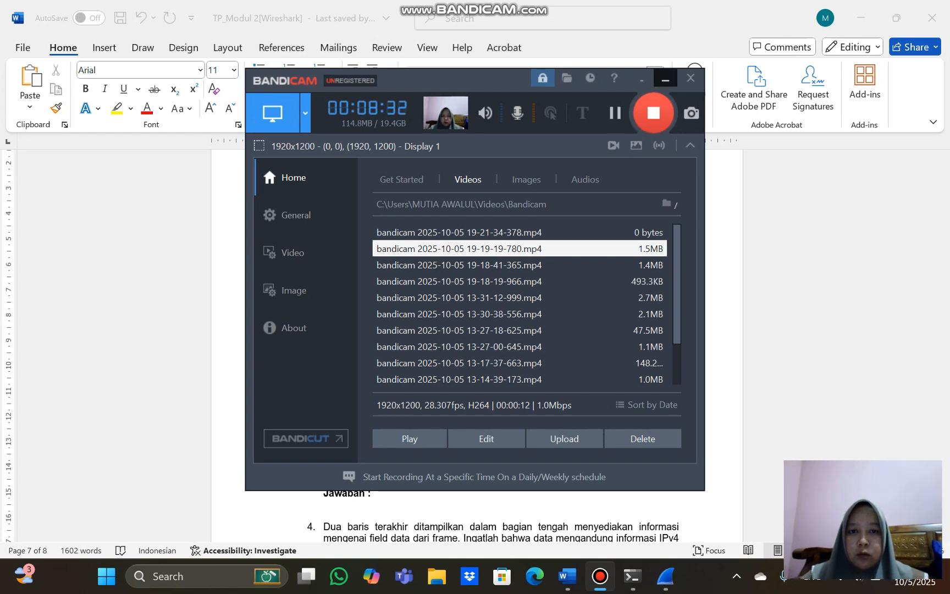
pyautogui.click(665, 80)
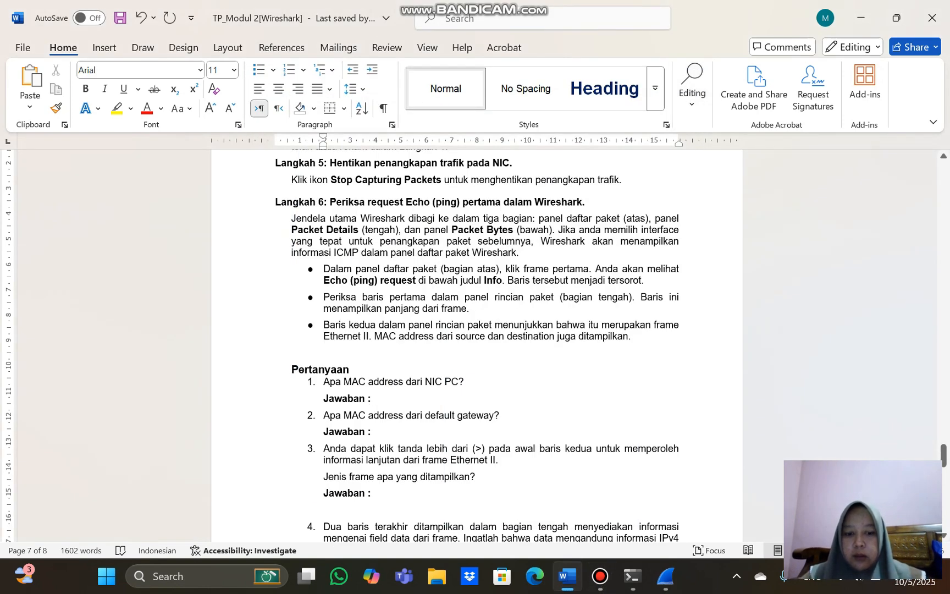
# Arrange the Wireshark window and the TP_Modul 2[Wireshark] document side by side, with Wireshark on the left half
pyautogui.click(665, 576)
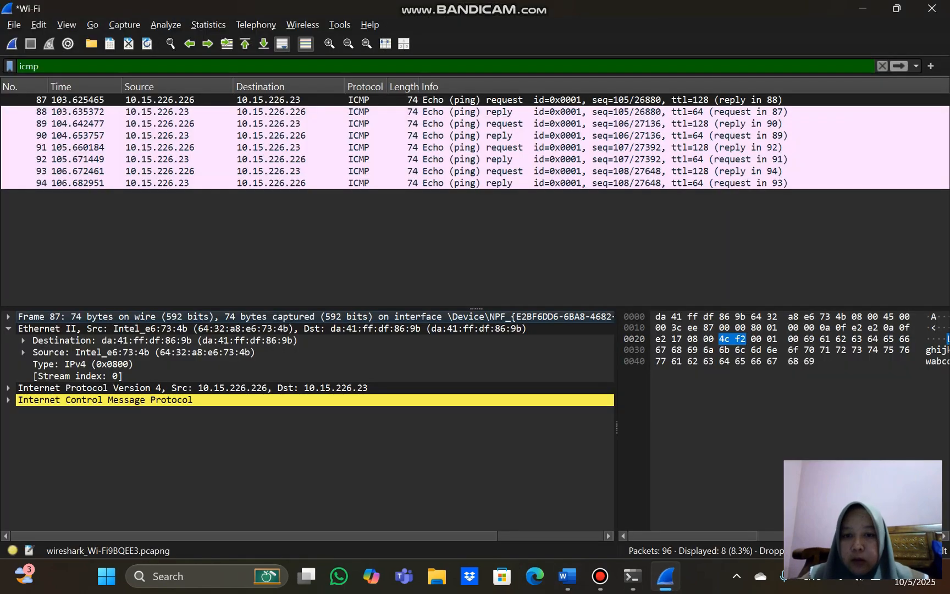
pyautogui.press('super+Left')
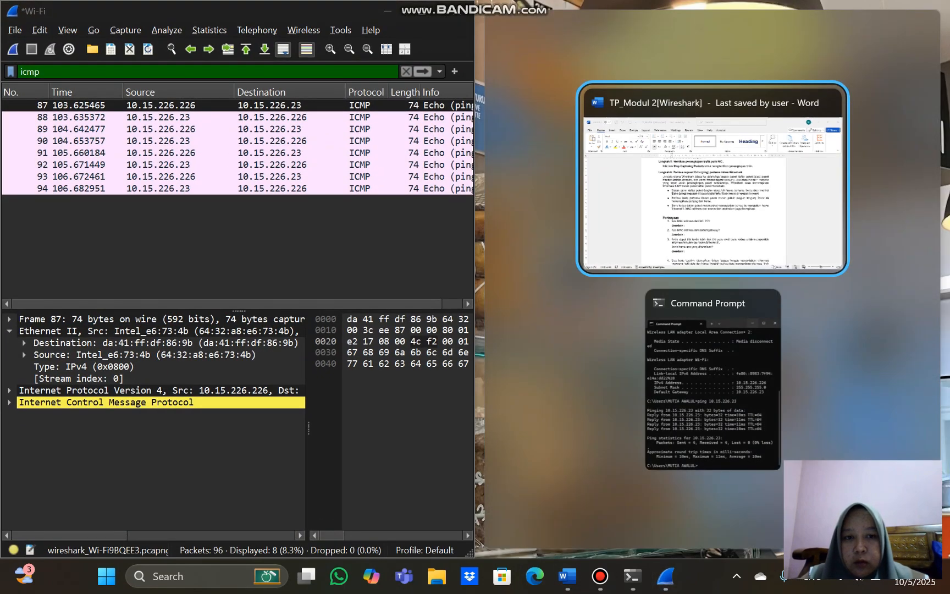
pyautogui.click(738, 184)
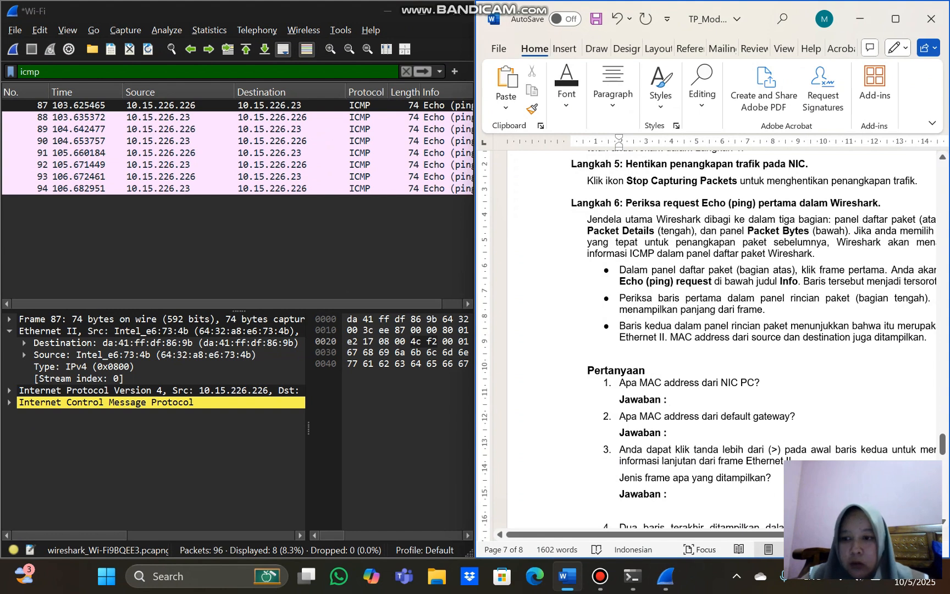
# Answer the NIC PC MAC address question with 64:32:a8:e6:73:4b
pyautogui.write('64')
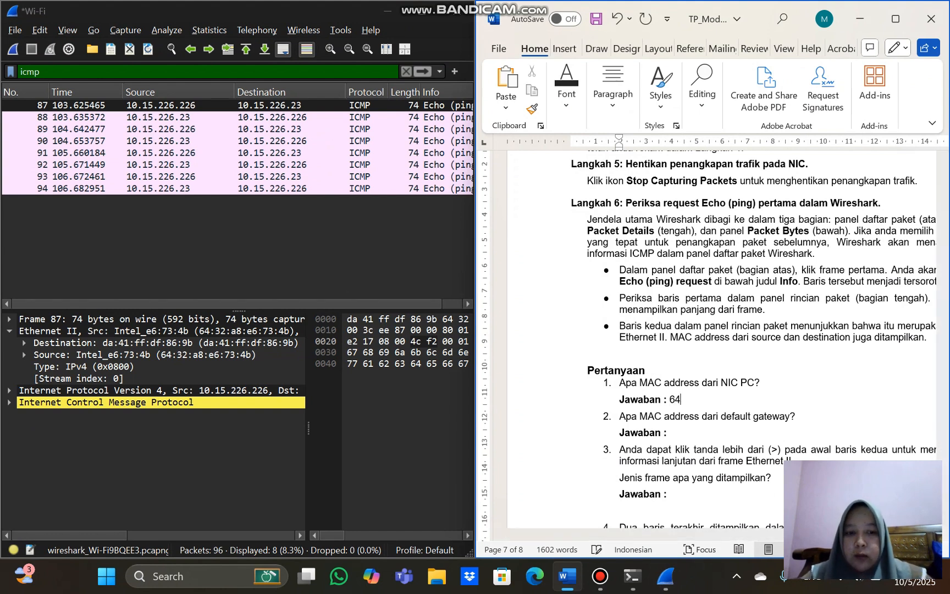
pyautogui.write(':')
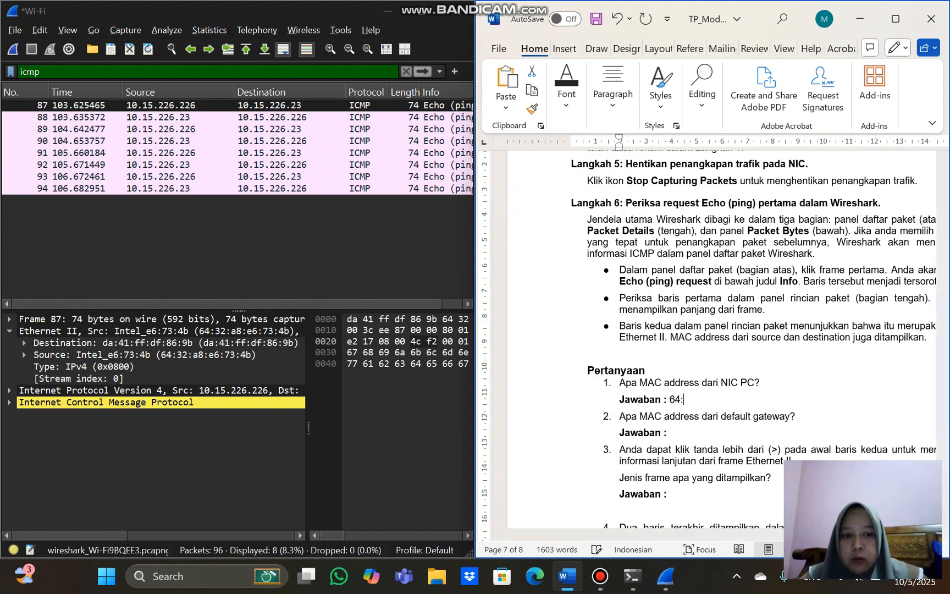
pyautogui.write('32')
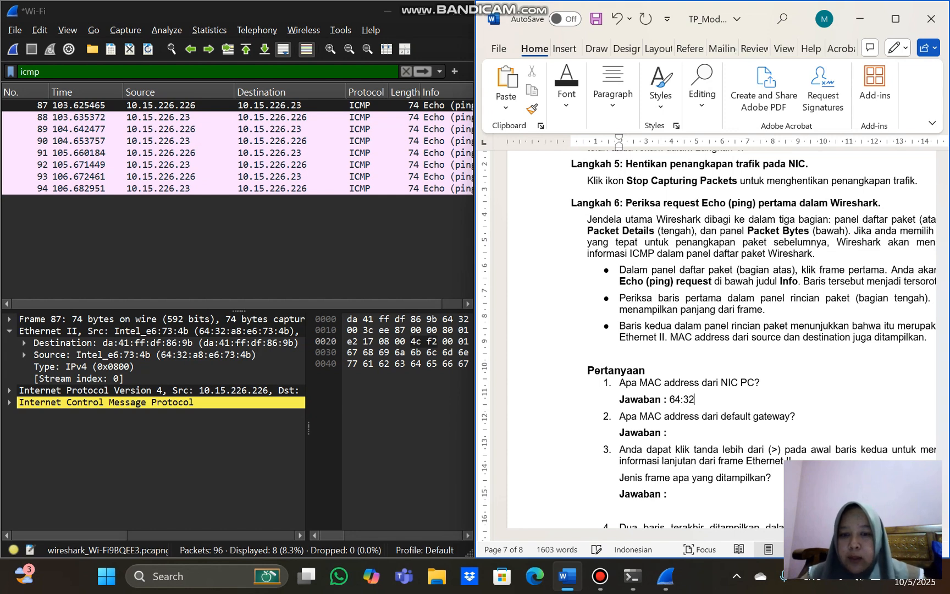
pyautogui.write(':')
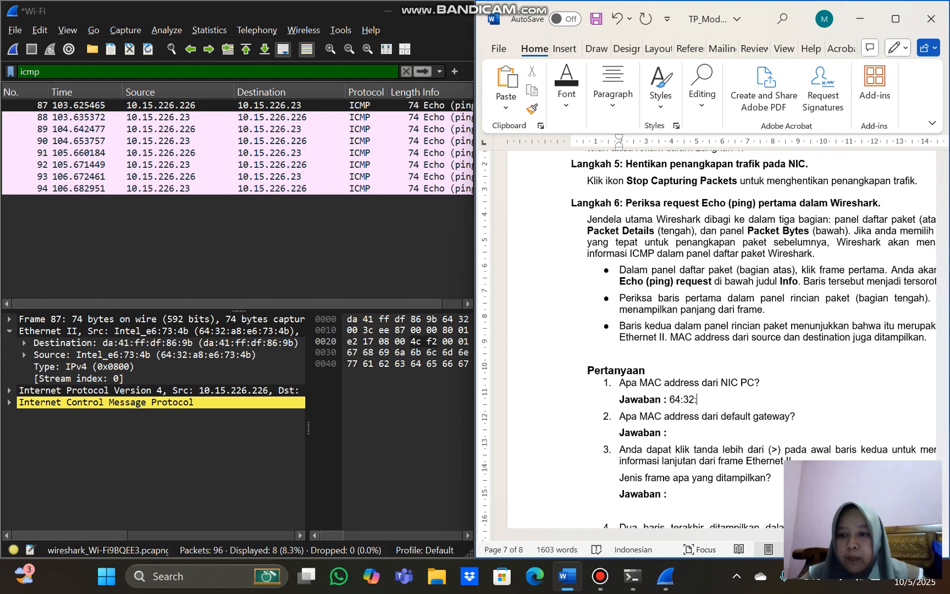
pyautogui.write('a8:')
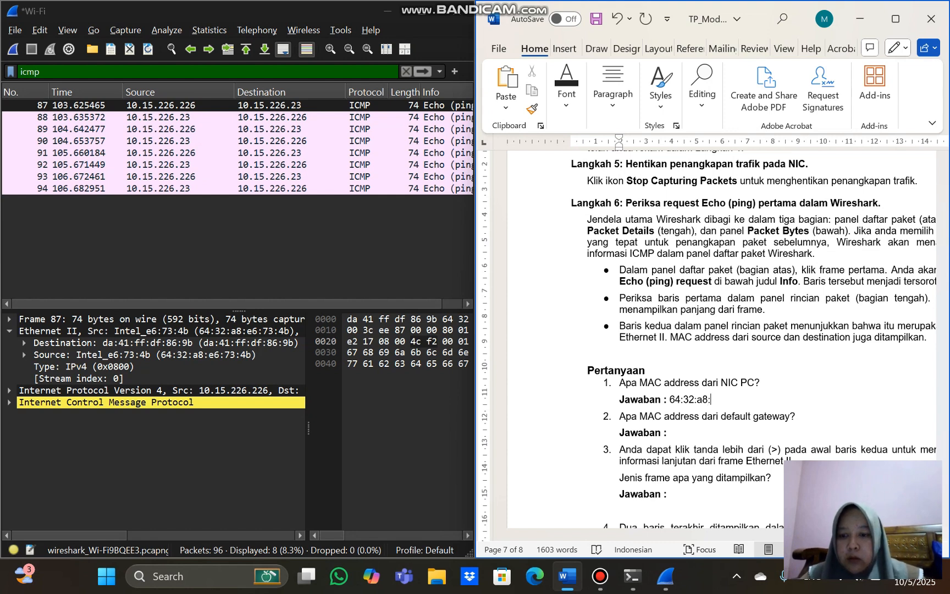
pyautogui.write('e6')
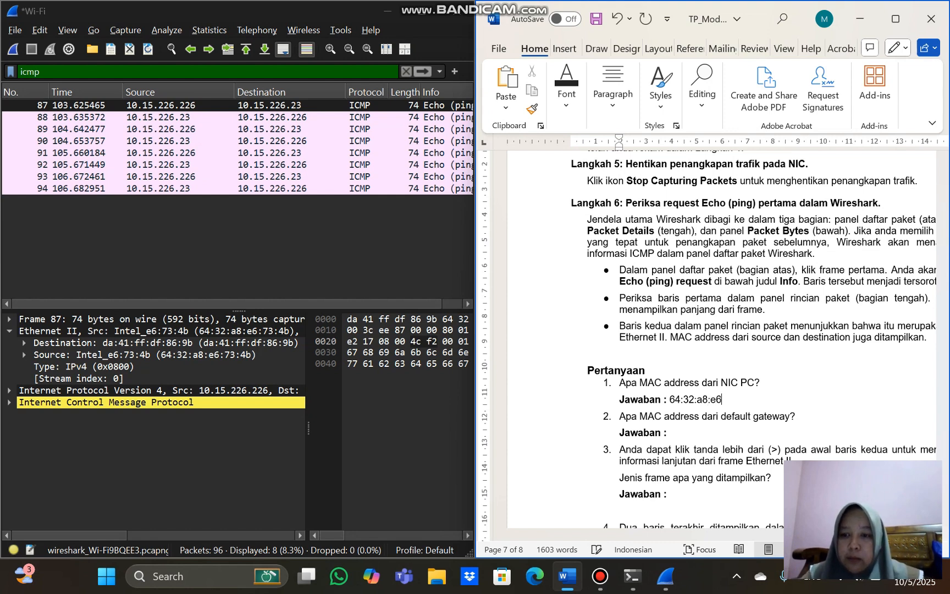
pyautogui.write(':73')
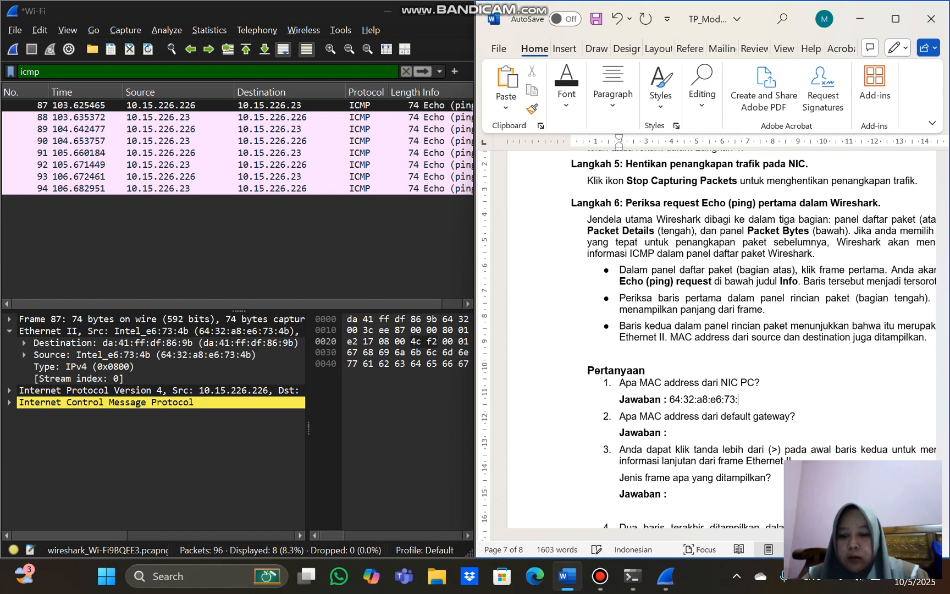
pyautogui.write(':4b')
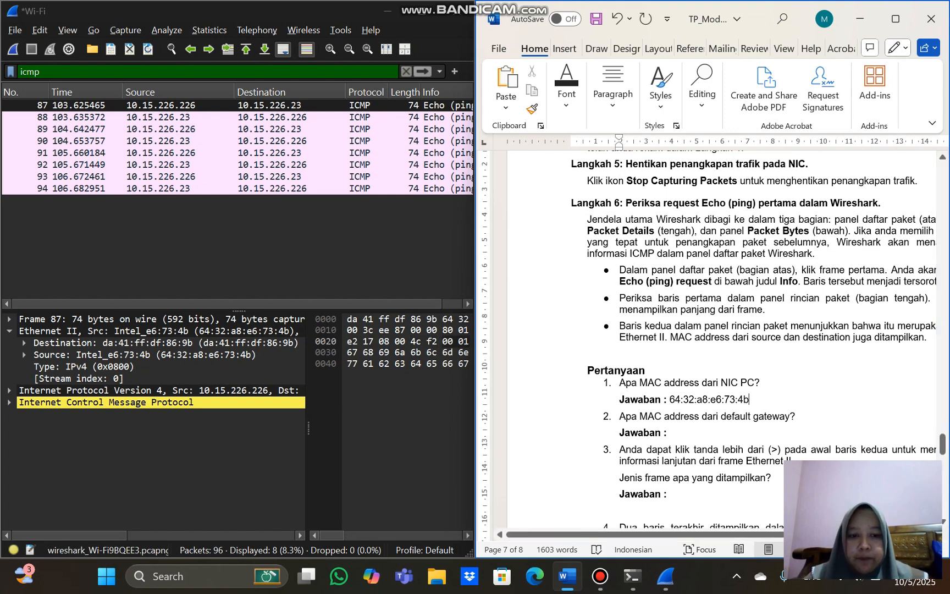
# Answer the default gateway MAC address question with da:41:ff:df:86:9b
pyautogui.click(667, 433)
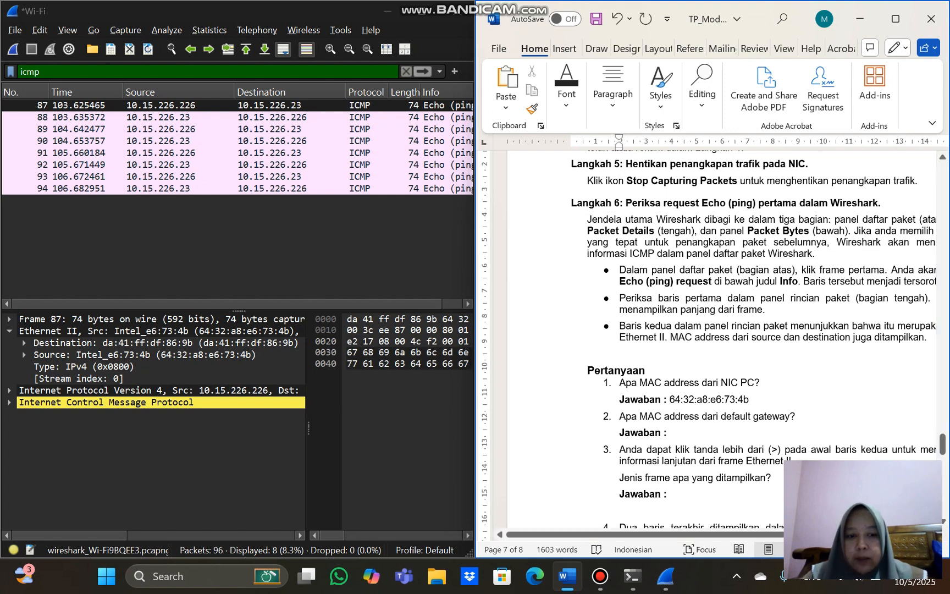
pyautogui.write('da:')
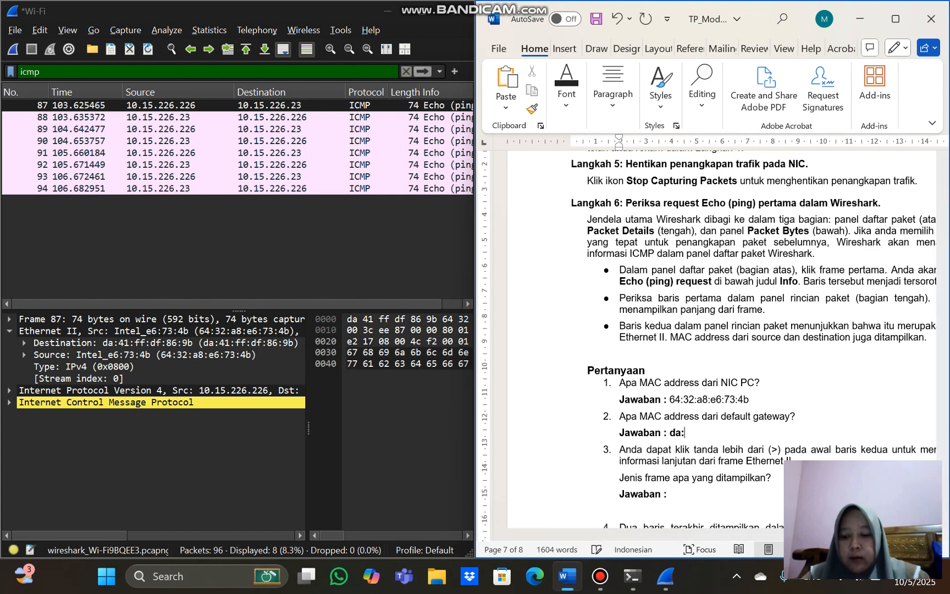
pyautogui.write('41')
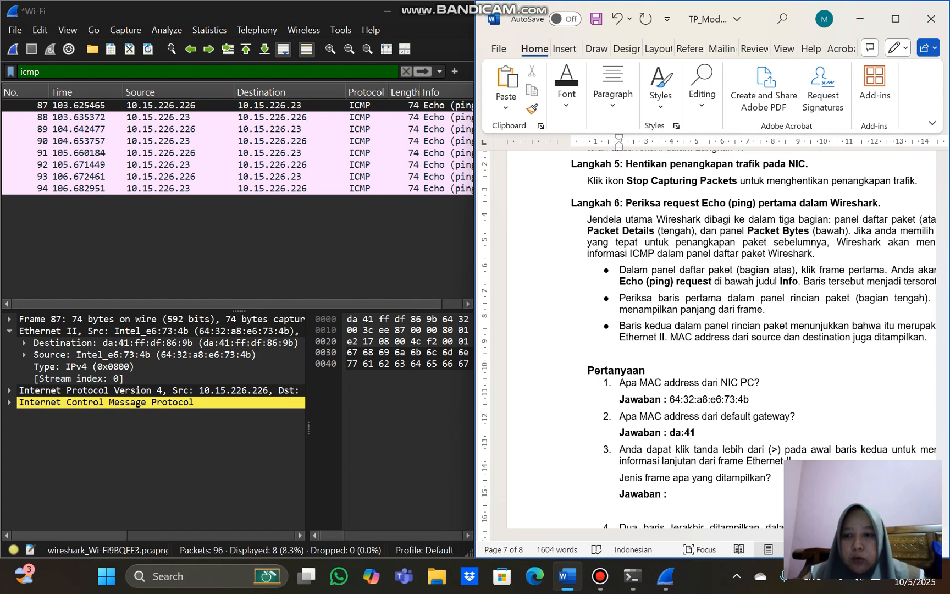
pyautogui.write(':ff')
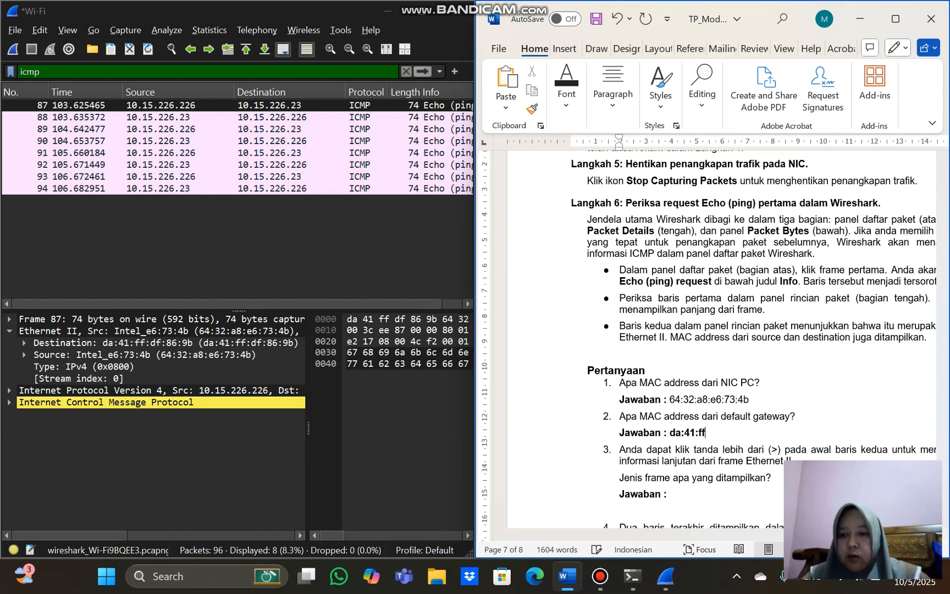
pyautogui.write(':df')
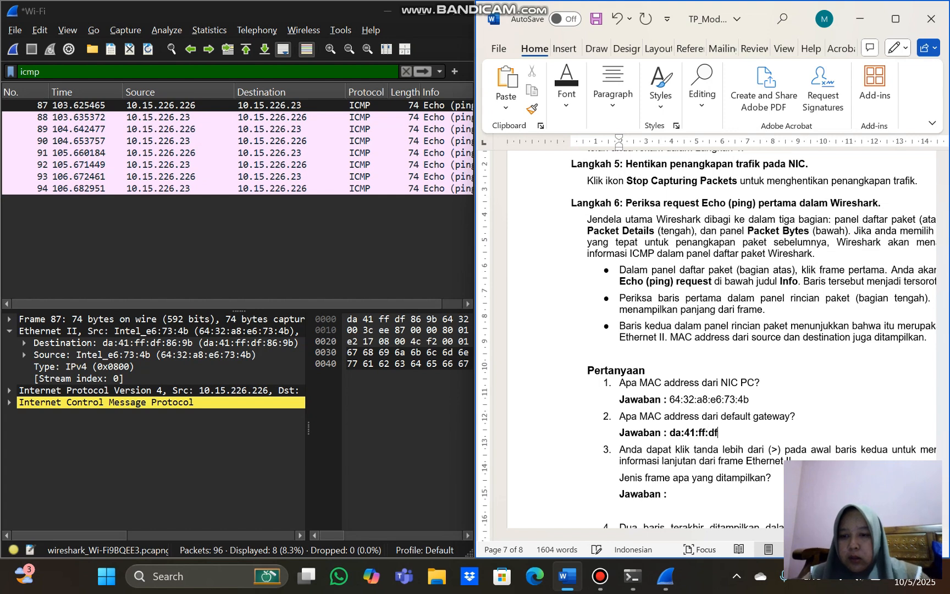
pyautogui.write(':8')
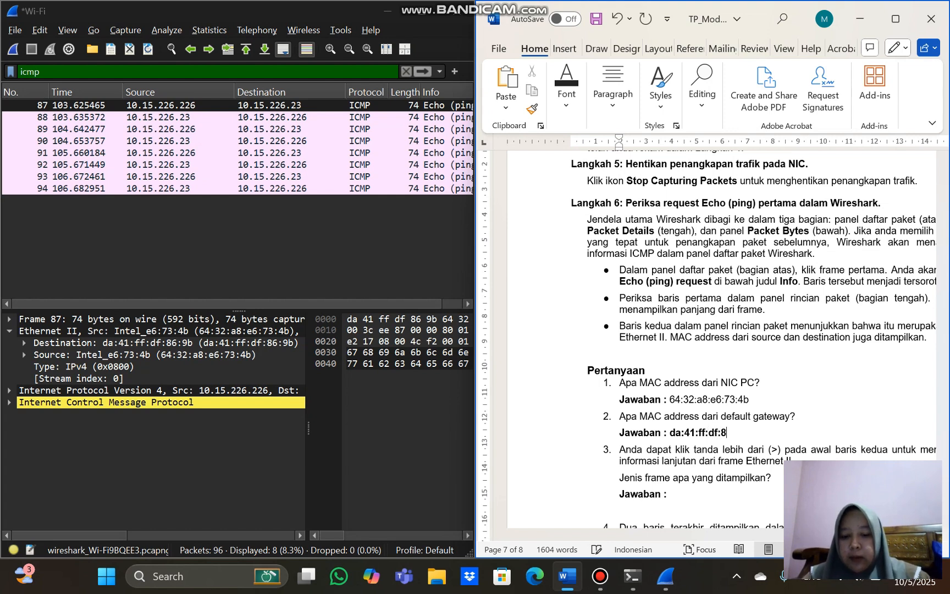
pyautogui.write('6:9b')
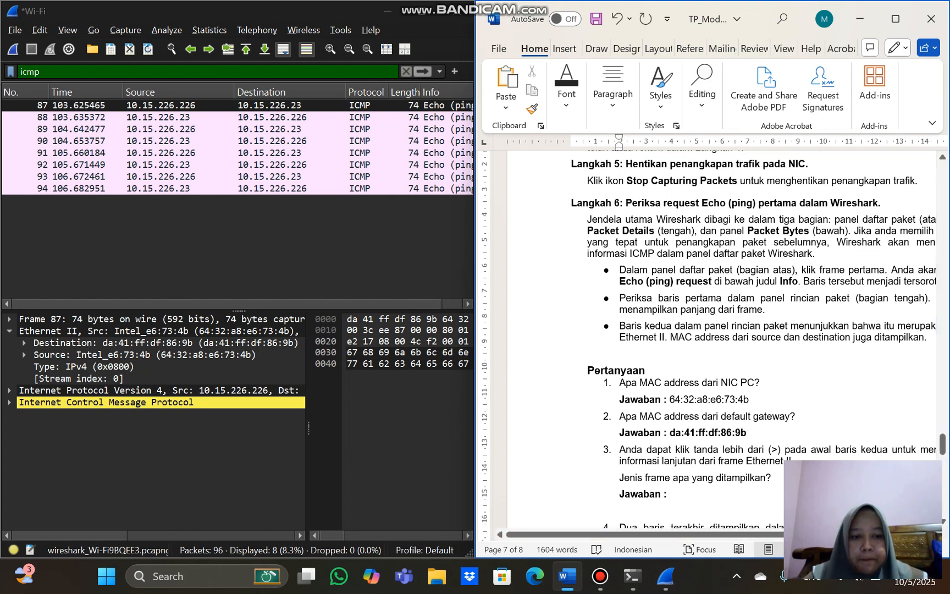
# Remove the bold formatting from the default gateway MAC address answer
pyautogui.hotkey('ctrl', 'shift', 'Left')
pyautogui.hotkey('ctrl', 'shift', 'Left')
pyautogui.hotkey('ctrl', 'shift', 'Left')
pyautogui.hotkey('ctrl', 'b')
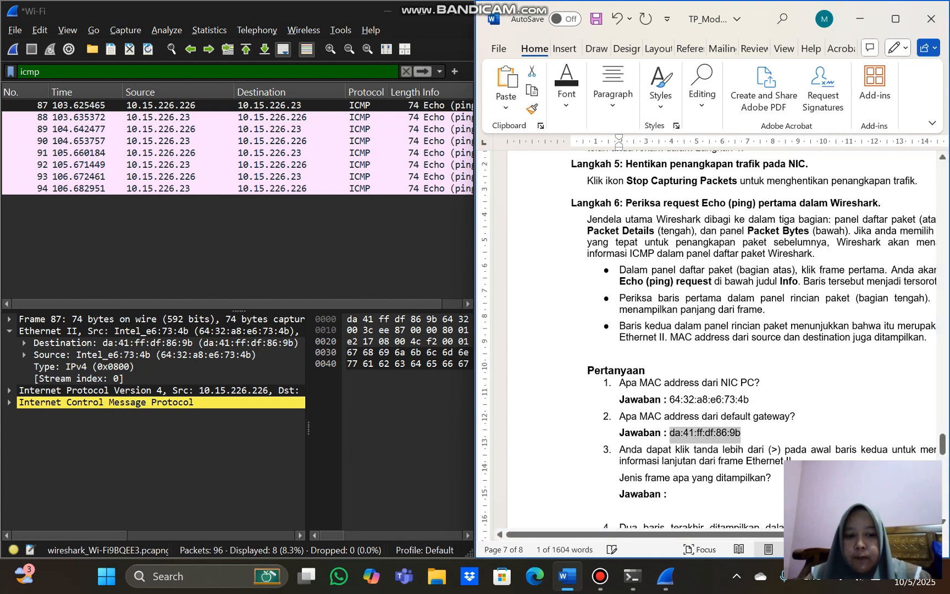
pyautogui.click(792, 451)
# Read question 3 about the frame type and expand the Source details under Ethernet II in Wireshark
pyautogui.scroll(-3, 726, 341)
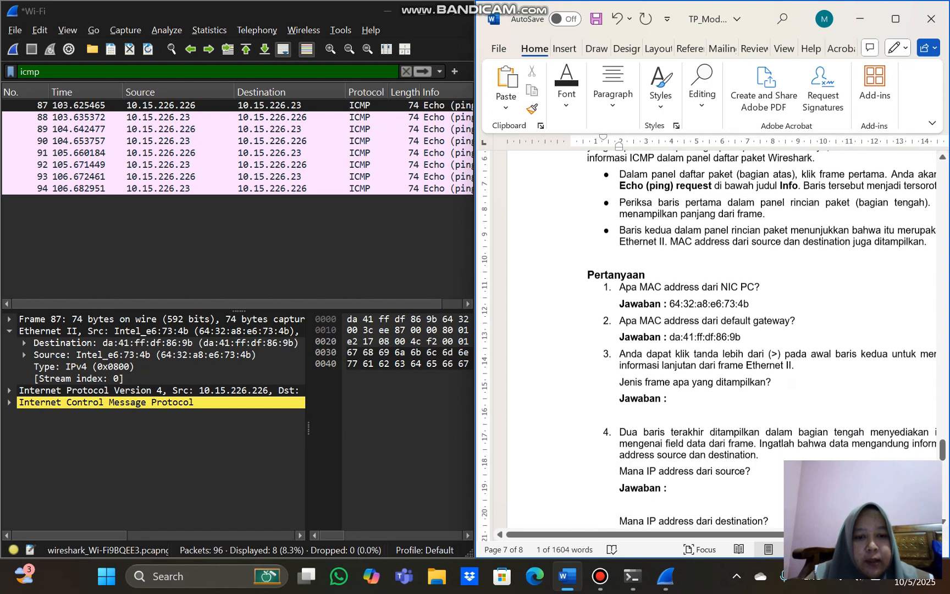
pyautogui.hscroll(1, 715, 340)
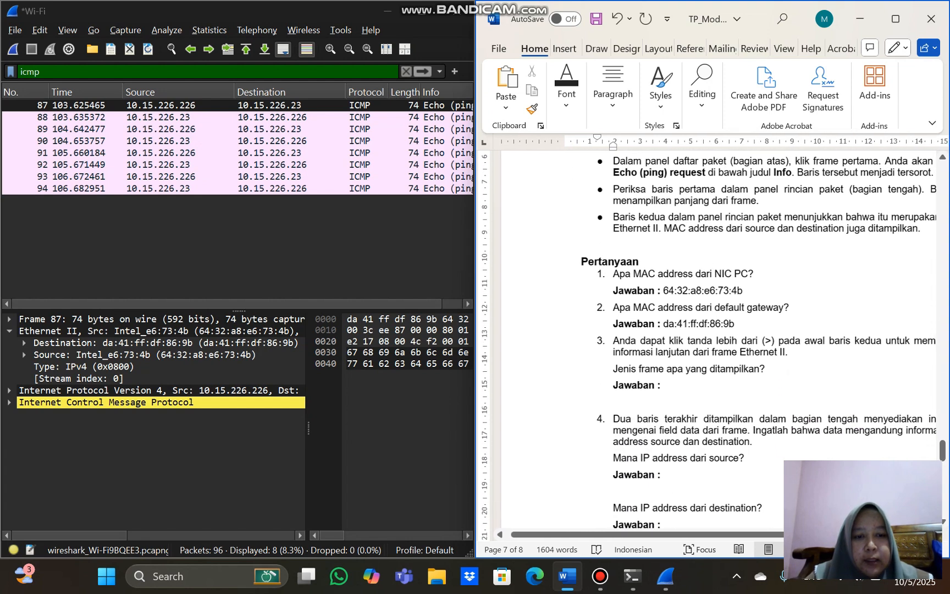
pyautogui.hscroll(3, 715, 341)
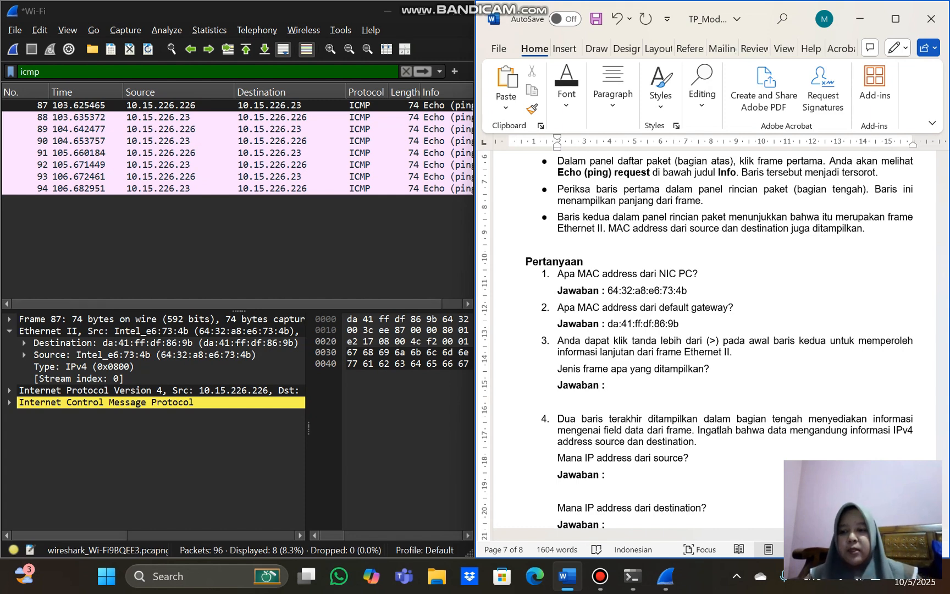
pyautogui.click(10, 330)
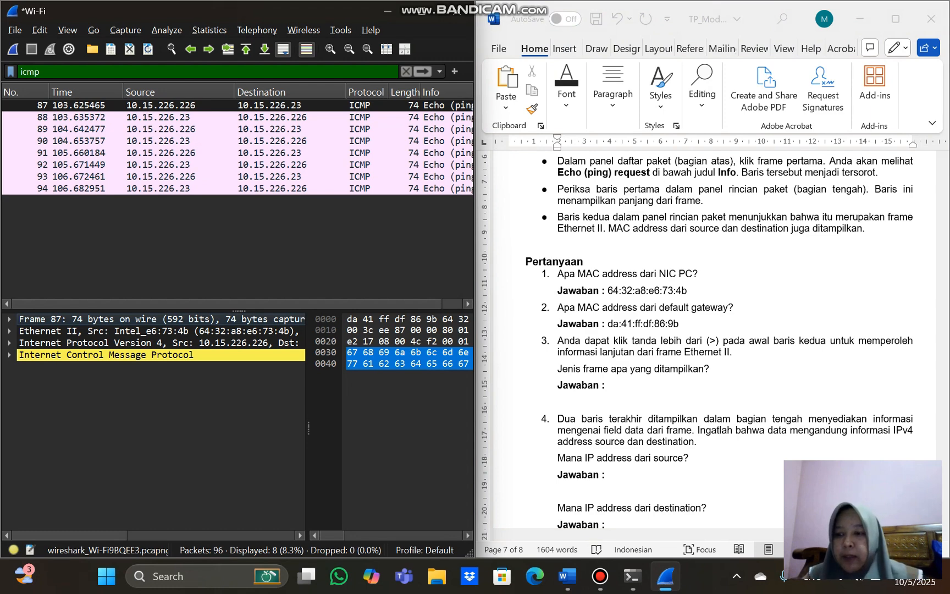
pyautogui.click(9, 331)
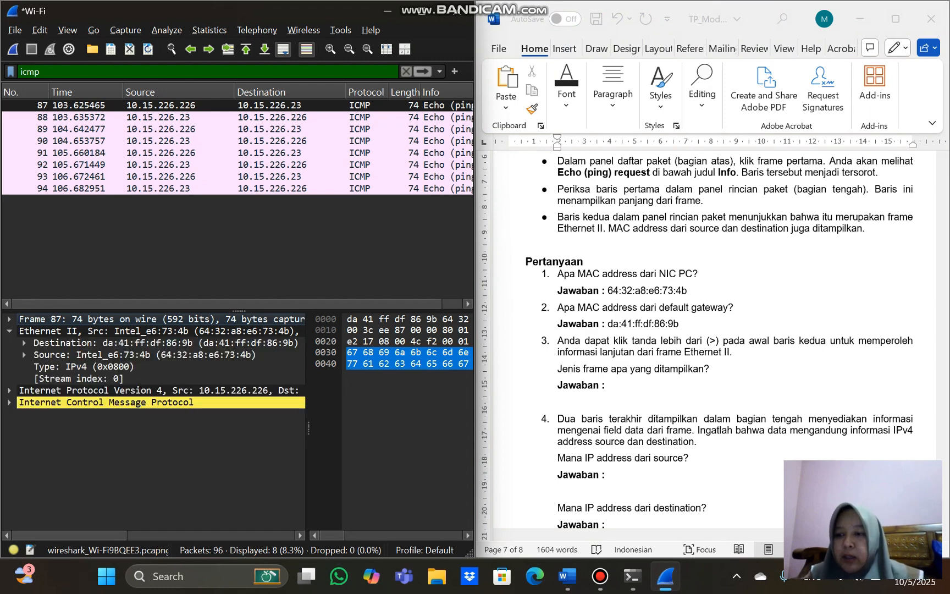
pyautogui.click(24, 354)
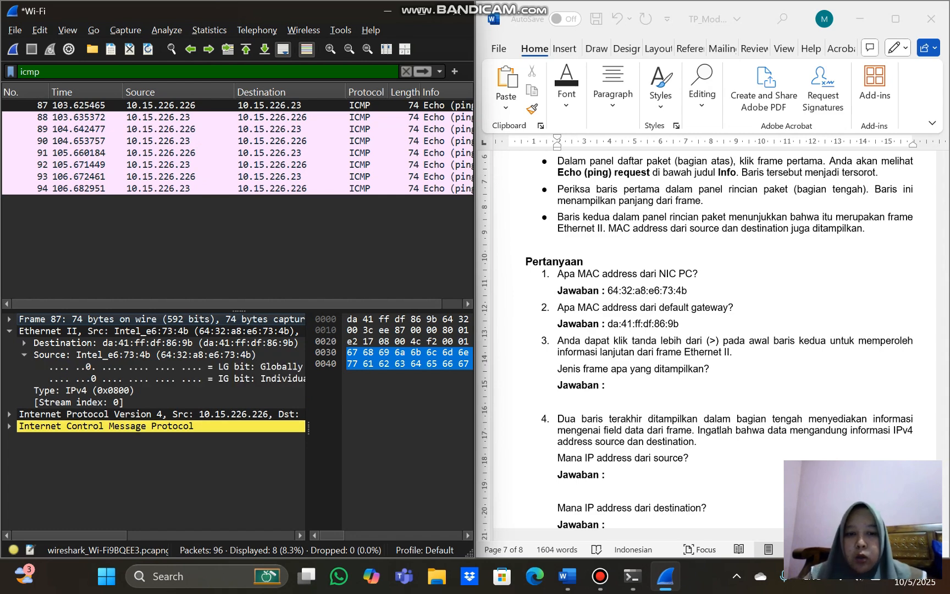
# Answer the frame type question in Word with 0x0800 in non-bold text
pyautogui.click(605, 385)
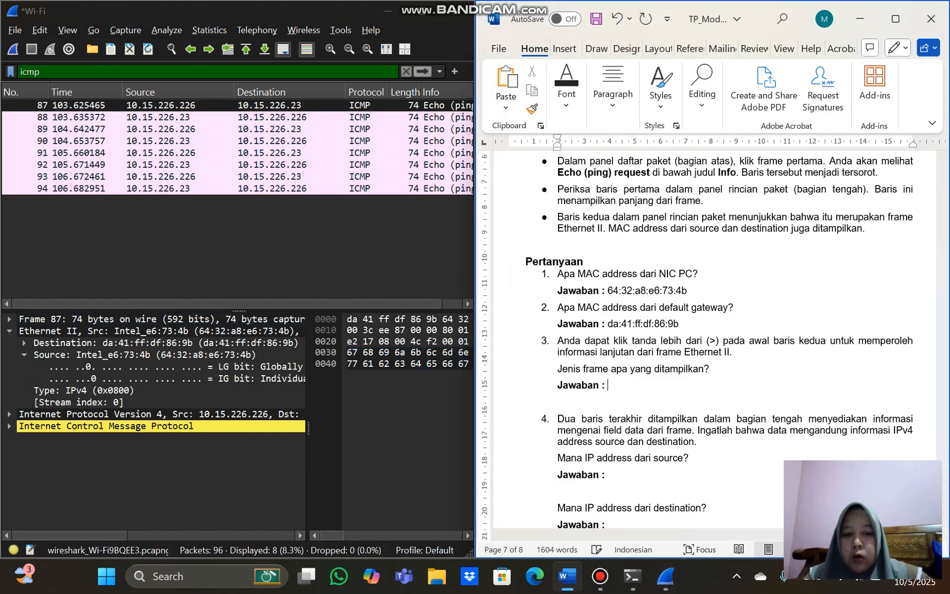
pyautogui.write('0x0')
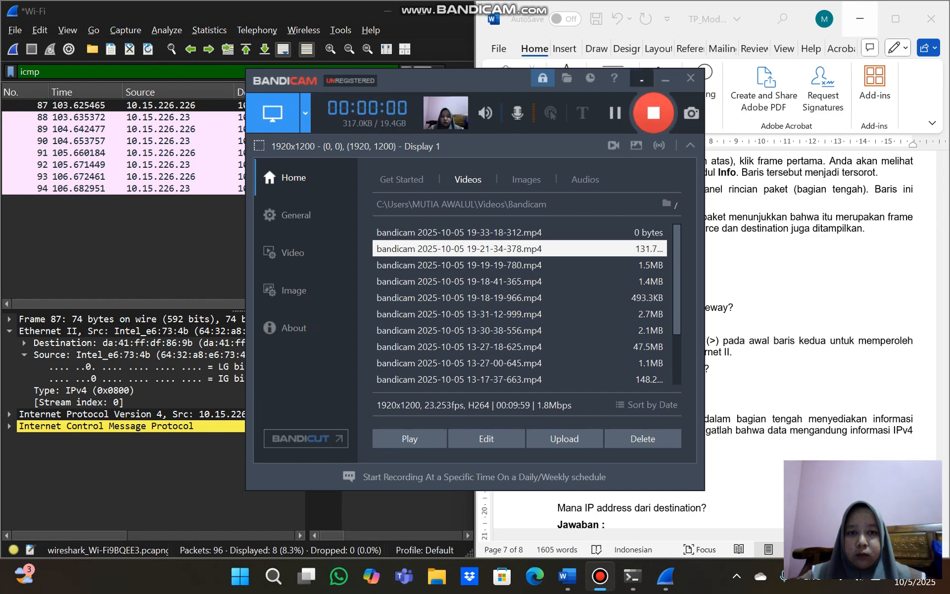
pyautogui.click(665, 79)
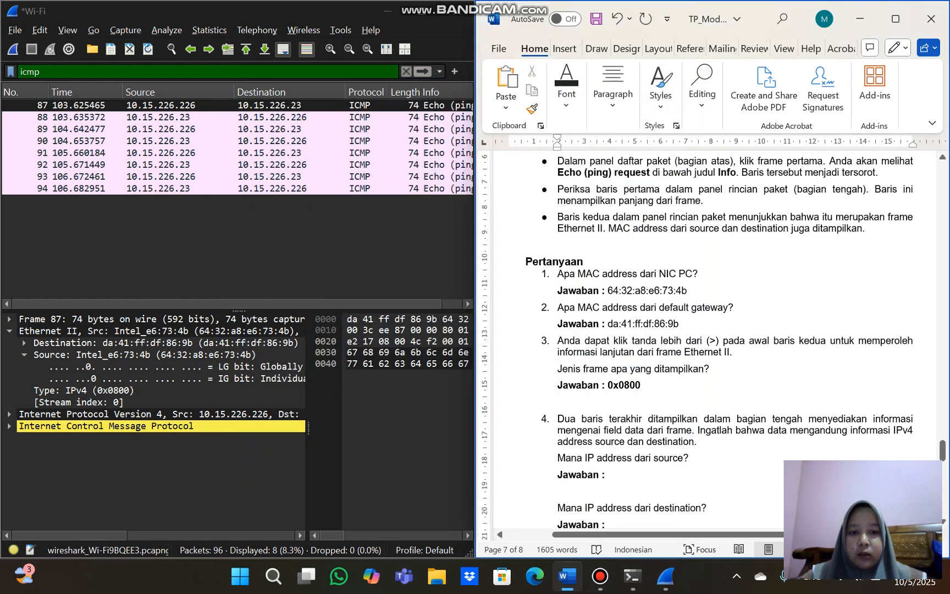
pyautogui.moveTo(641, 386); pyautogui.dragTo(607, 386)
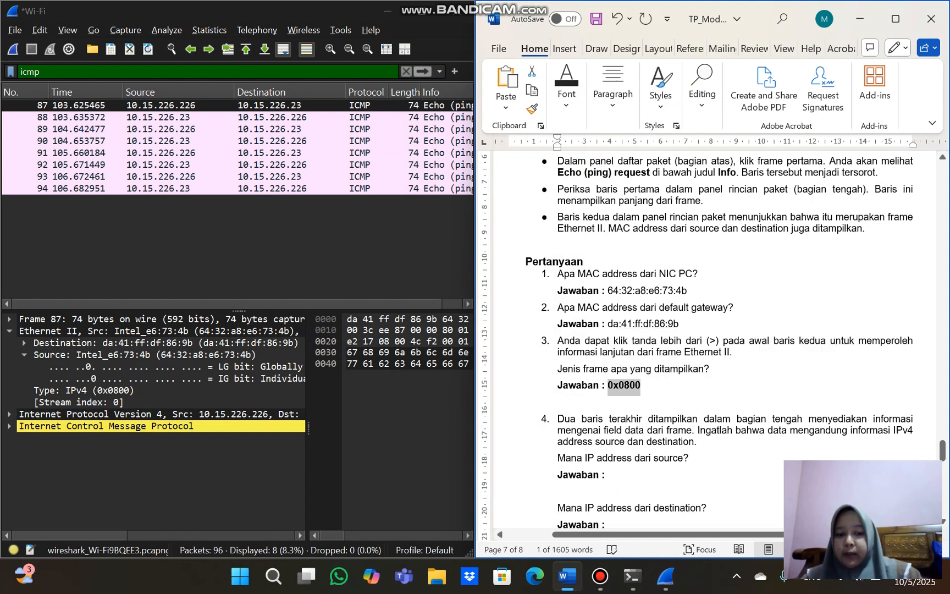
pyautogui.hotkey('ctrl', 'b')
# Read question 4, collapse the Ethernet Source details in Wireshark and examine the source and destination addresses on the IPv4 line
pyautogui.scroll(-3, 707, 364)
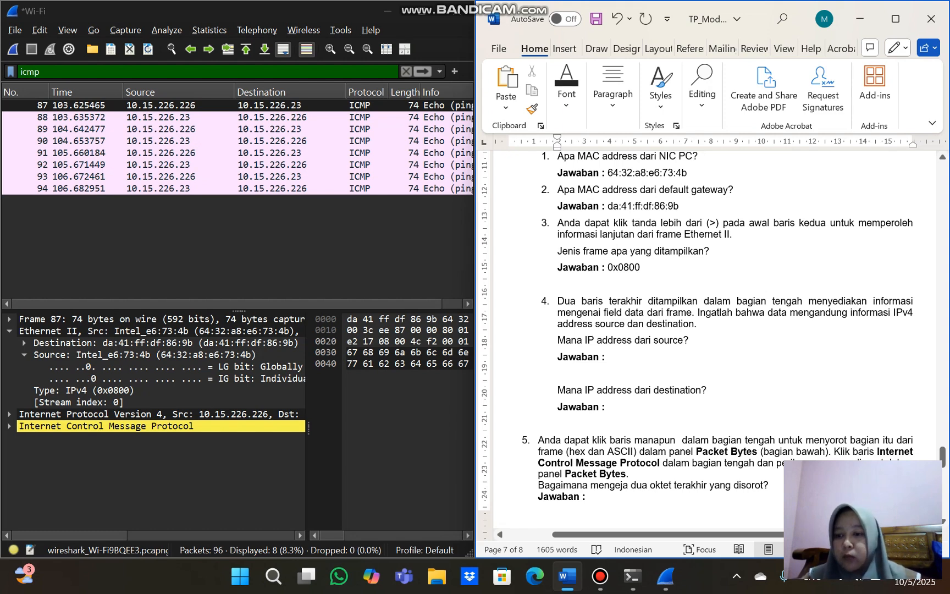
pyautogui.click(24, 354)
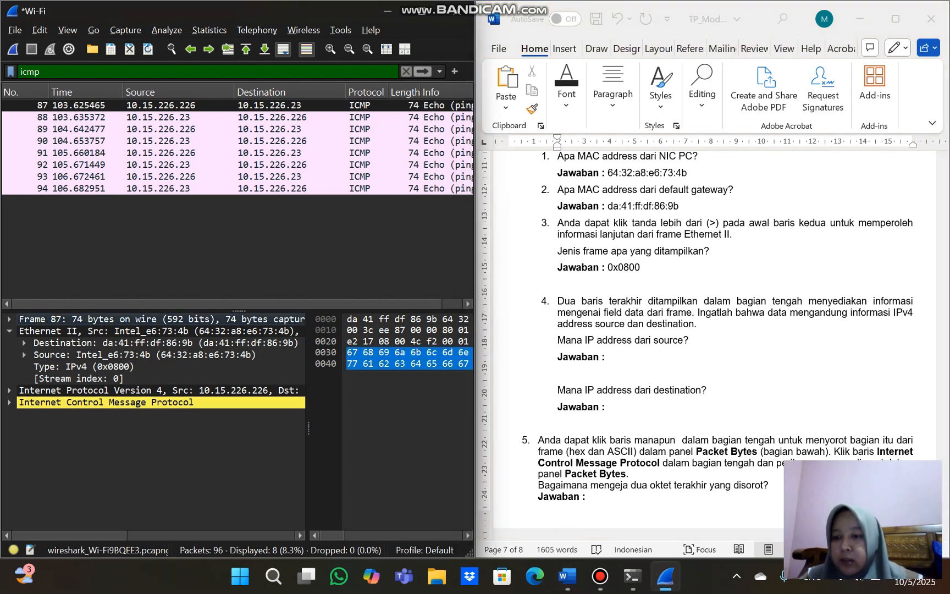
pyautogui.hscroll(5, 154, 423)
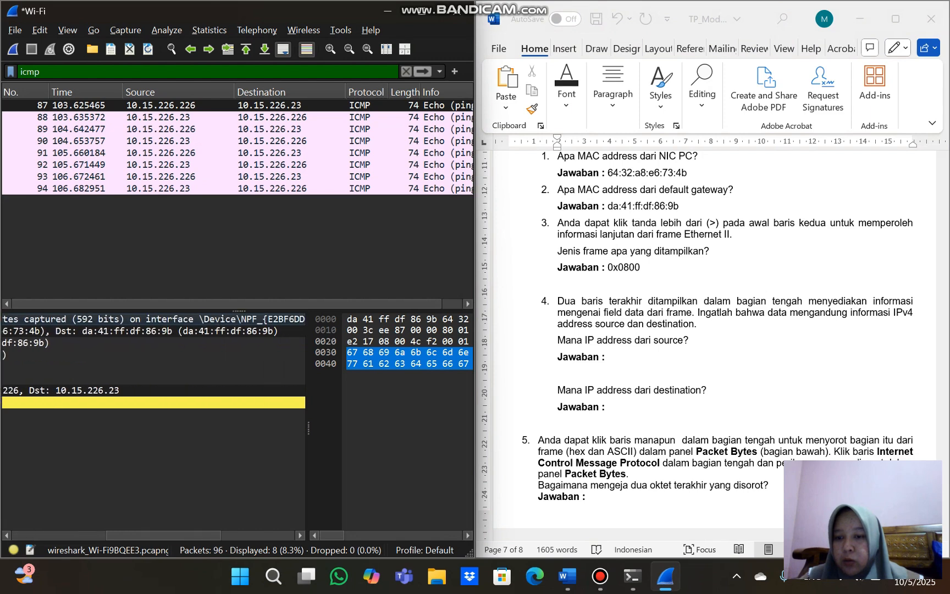
pyautogui.hscroll(-3, 154, 423)
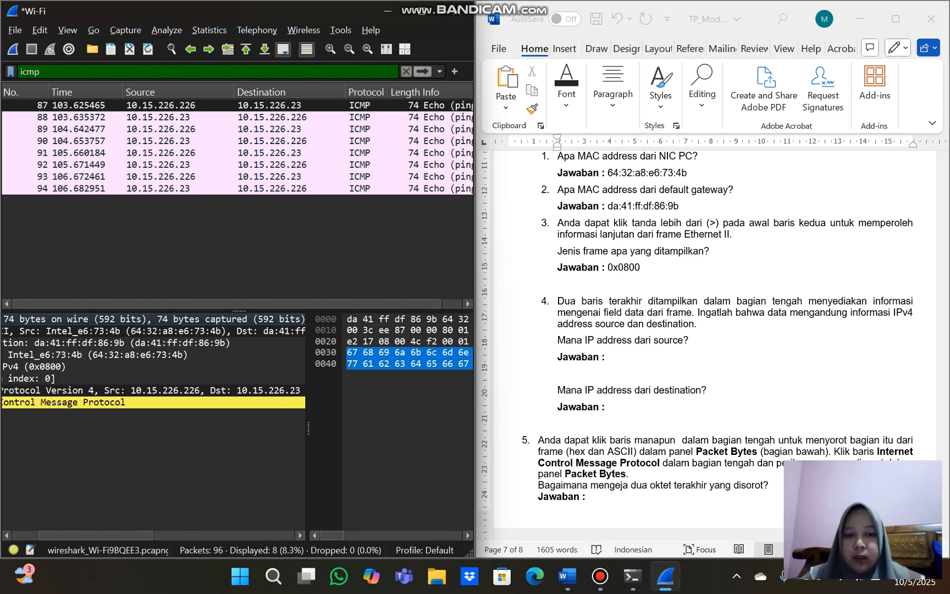
# Answer the source IP address question under number 4 in Word with 10.15.226.226
pyautogui.click(608, 356)
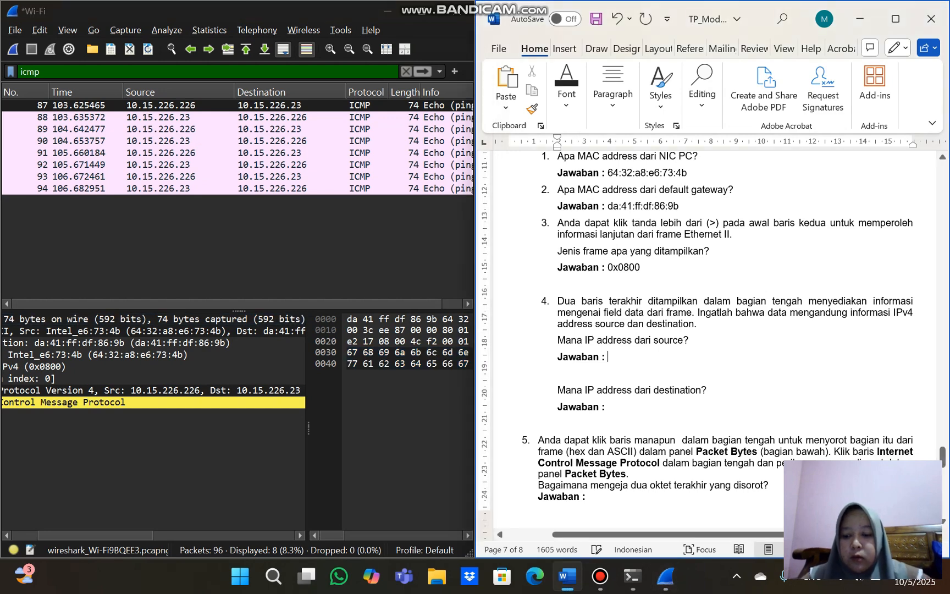
pyautogui.write('10.')
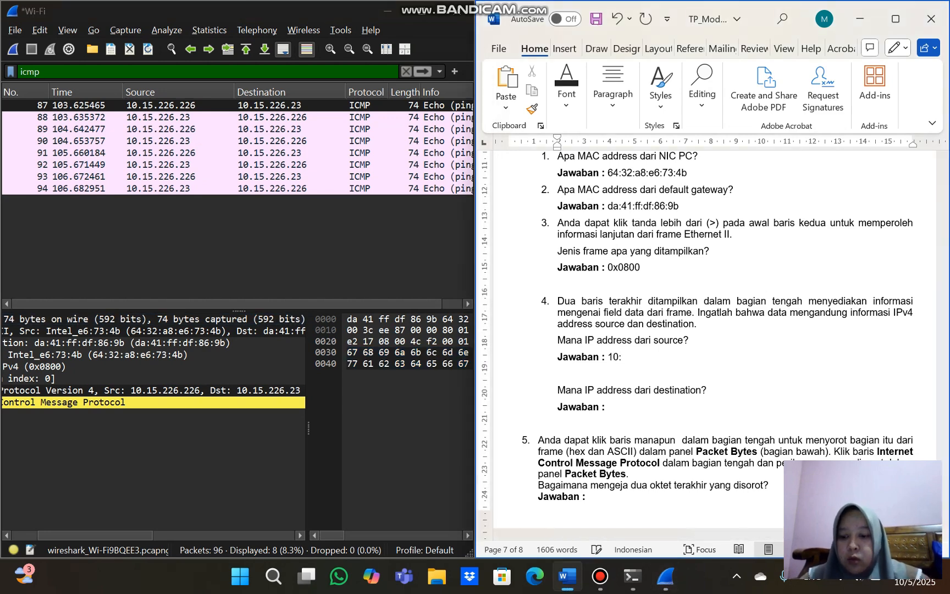
pyautogui.write('.15')
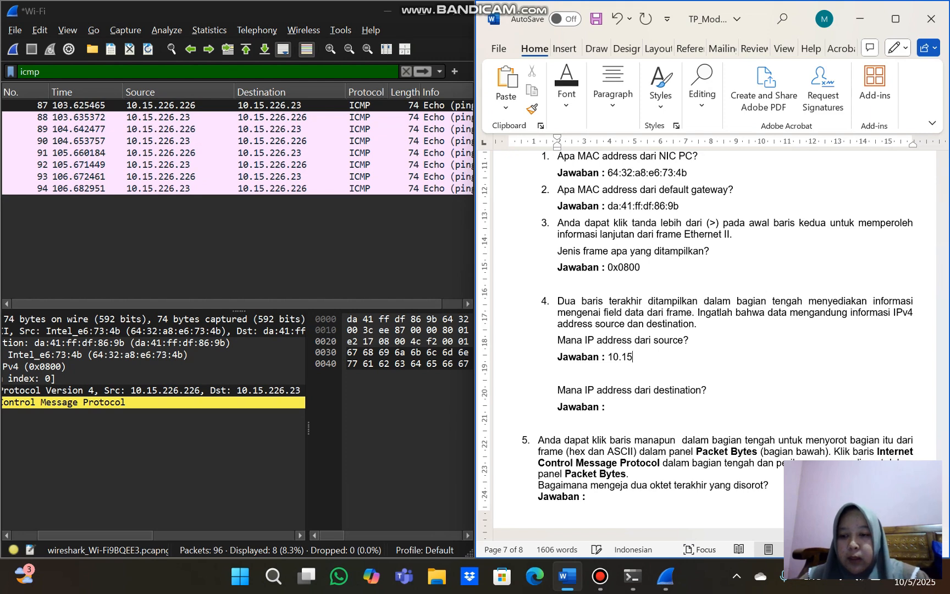
pyautogui.write('.225')
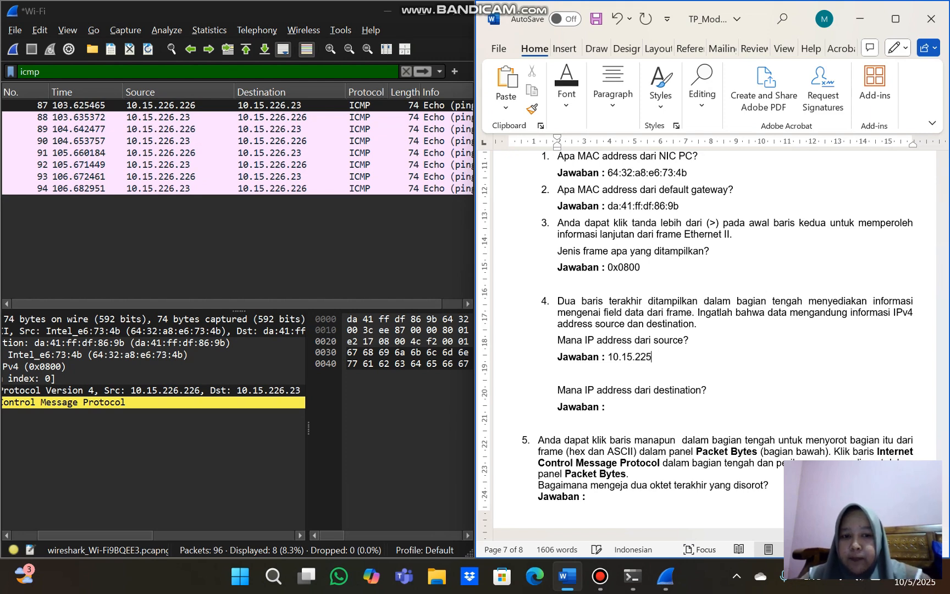
pyautogui.press('BackSpace')
pyautogui.write('6')
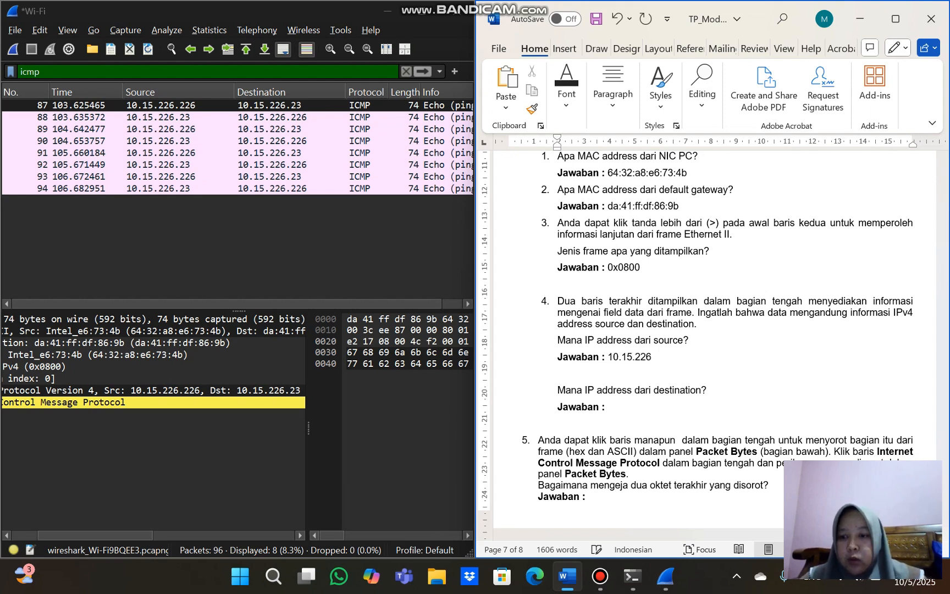
pyautogui.write('.2')
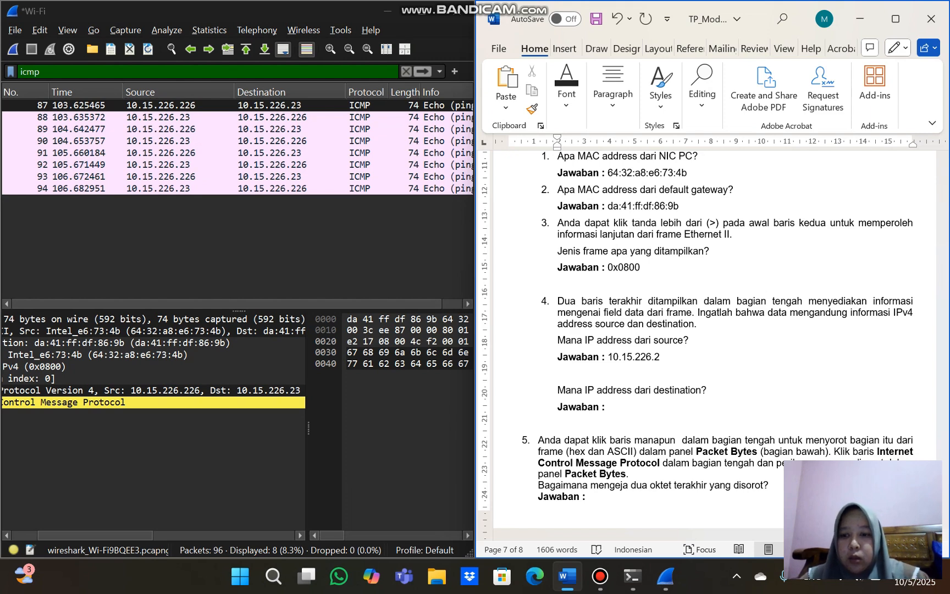
pyautogui.write('26')
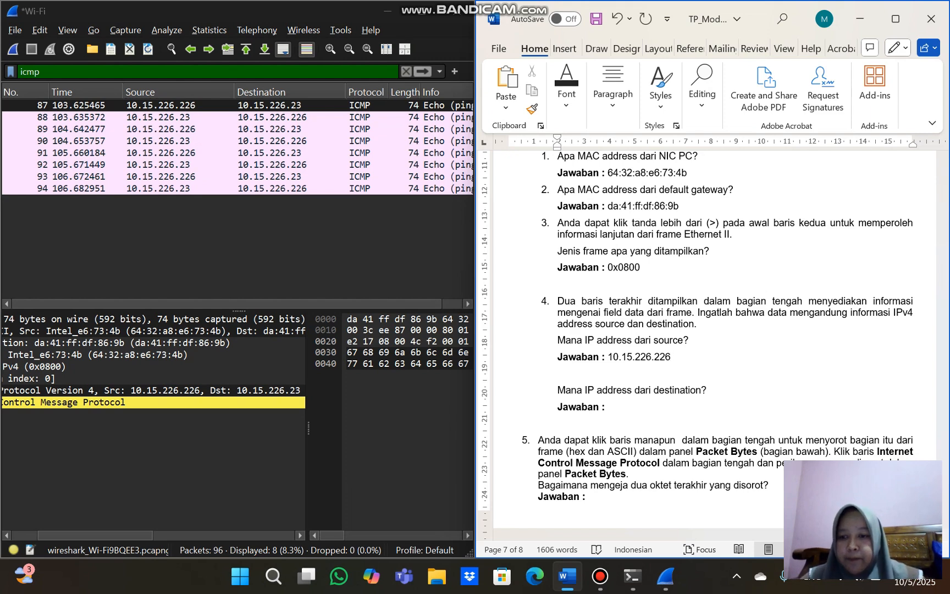
# Answer the destination IP address question under number 4 with 10.15.226.23, reading it from the IPv4 line in Wireshark
pyautogui.click(606, 407)
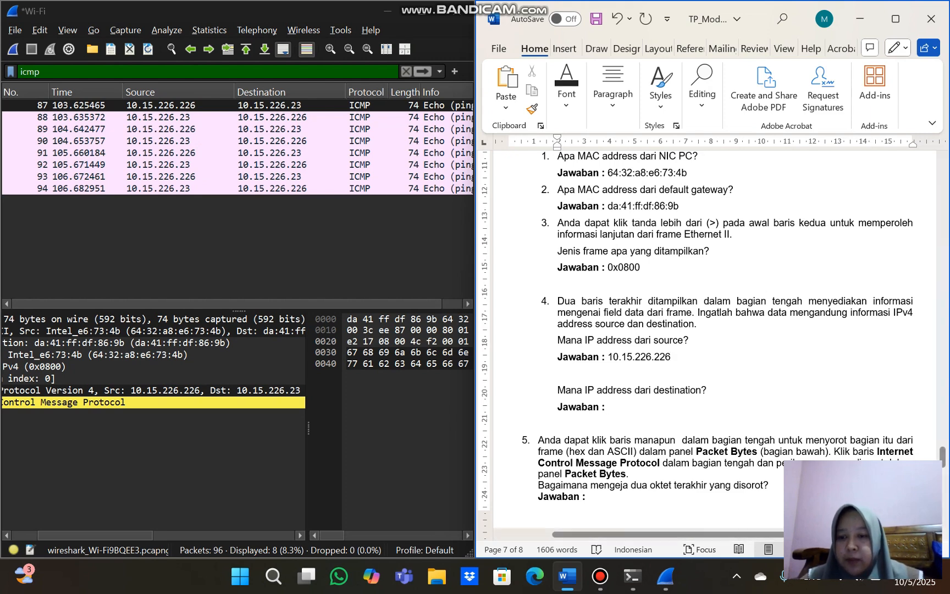
pyautogui.hscroll(3, 154, 417)
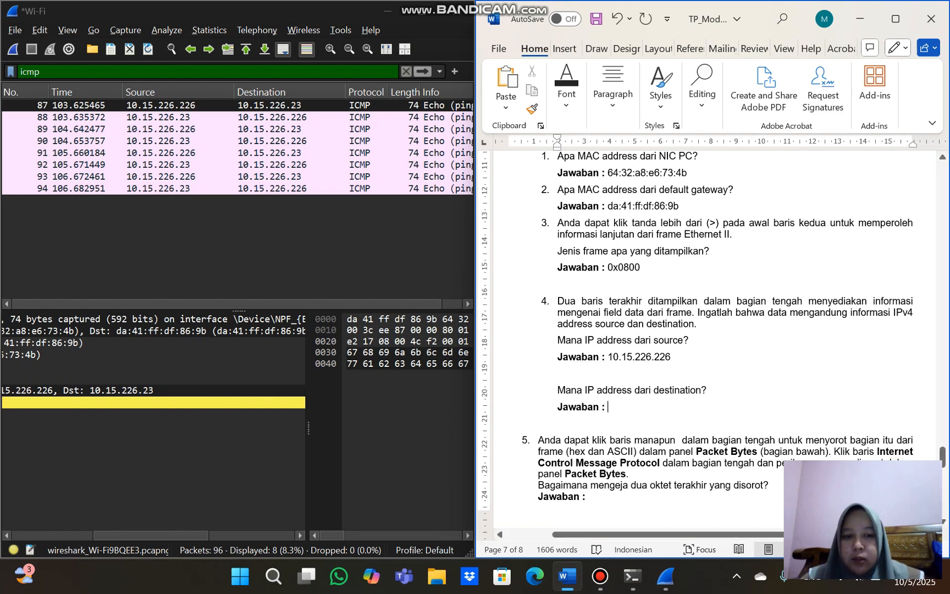
pyautogui.write('1')
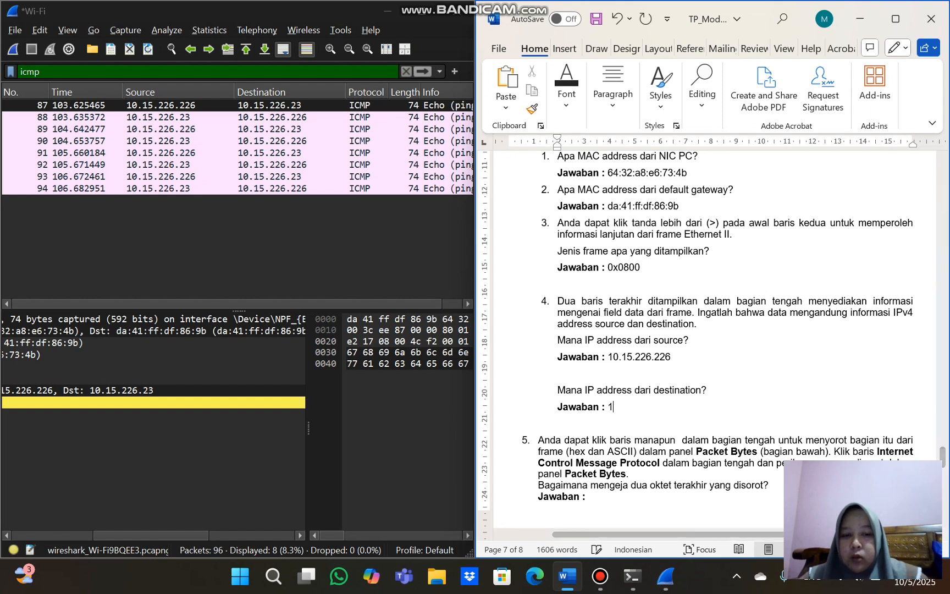
pyautogui.write('0.')
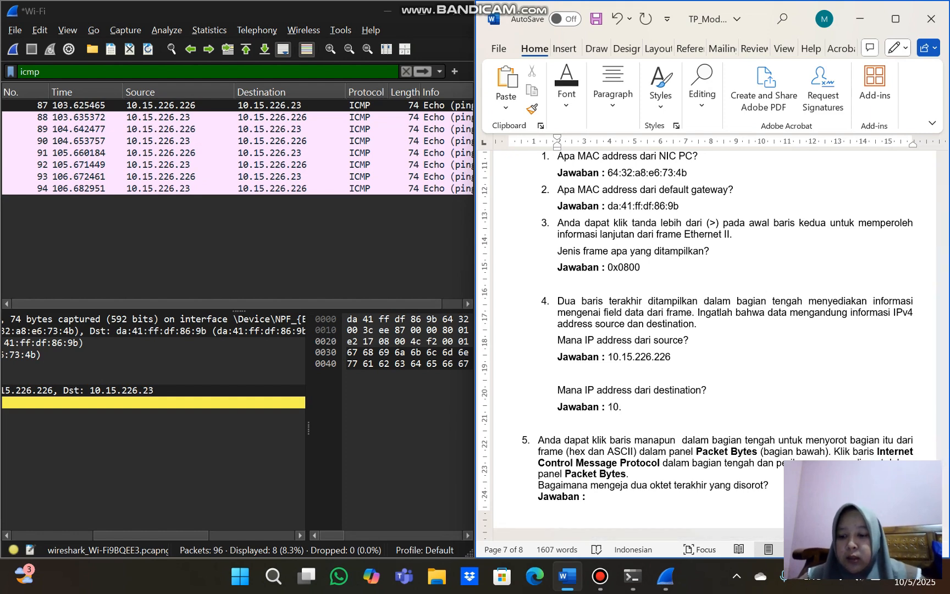
pyautogui.write('15.2')
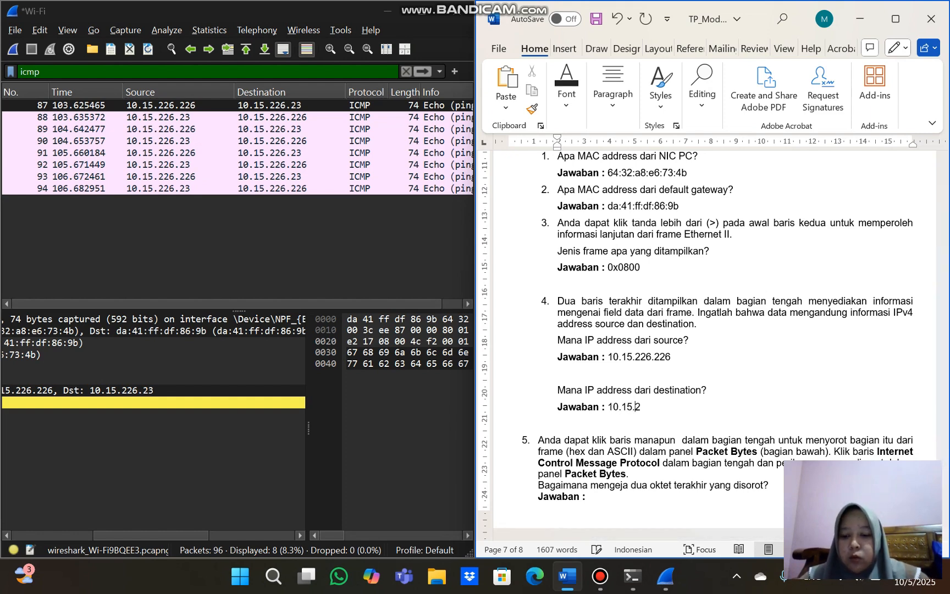
pyautogui.write('26.23')
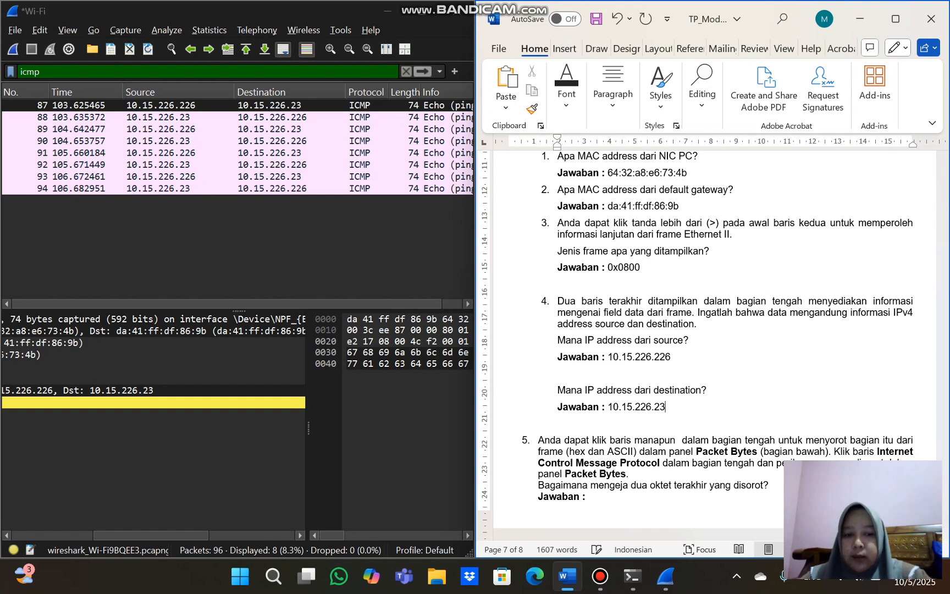
# Read question 5, maximize Wireshark, select frame 87's Internet Control Message Protocol line and examine its highlighted hex and ASCII bytes
pyautogui.scroll(-2, 703, 329)
pyautogui.scroll(-3, 703, 330)
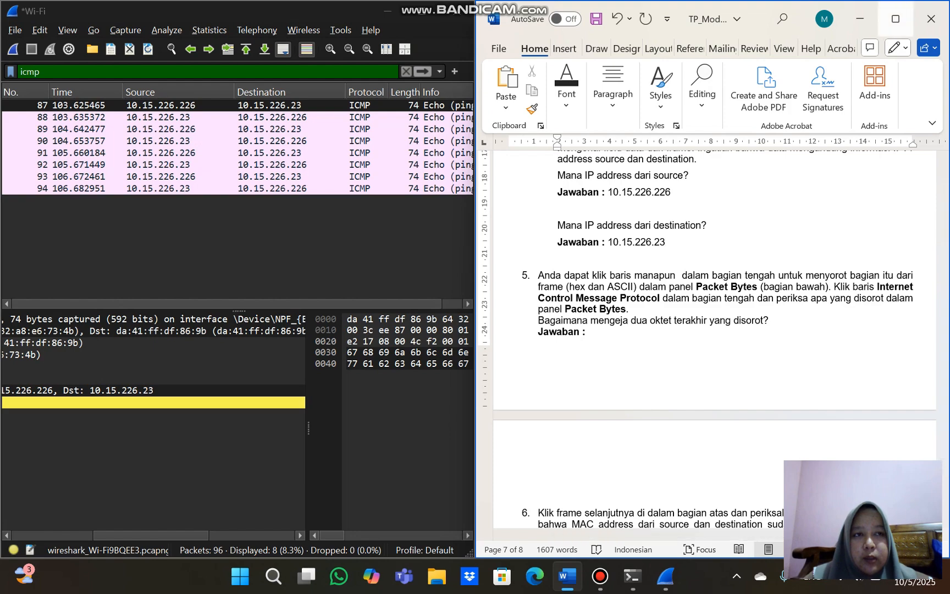
pyautogui.click(859, 19)
pyautogui.click(422, 11)
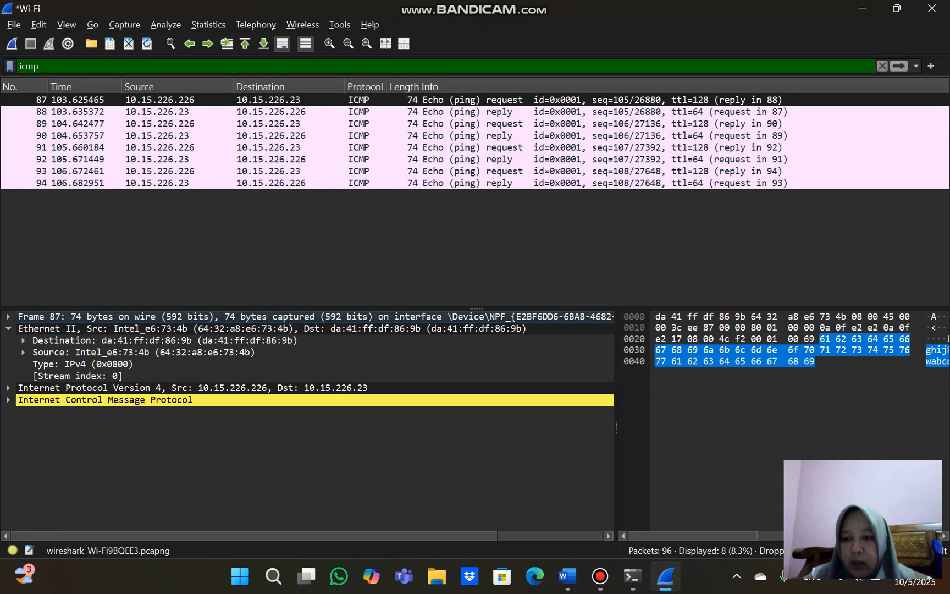
pyautogui.click(105, 399)
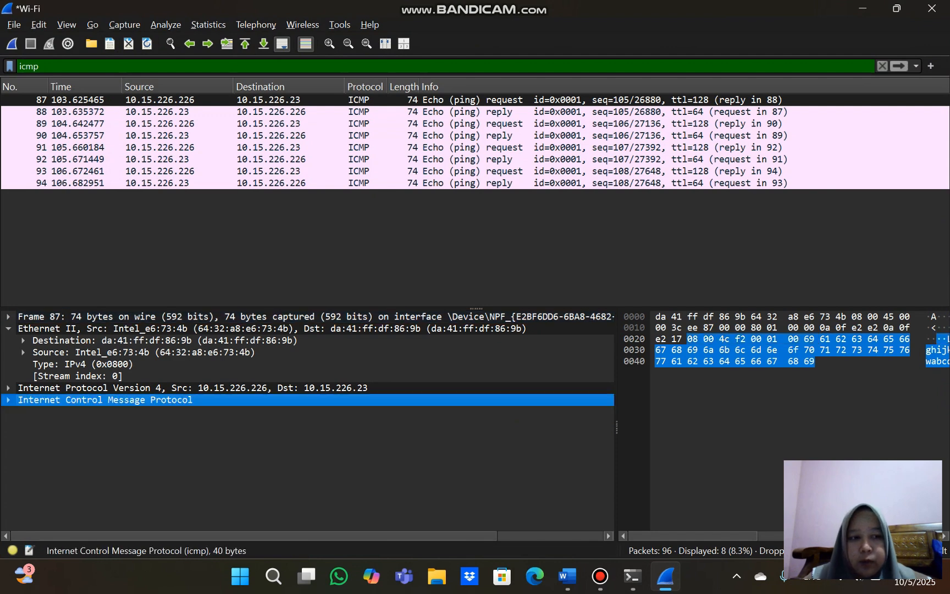
pyautogui.rightClick(756, 318)
pyautogui.press('Escape')
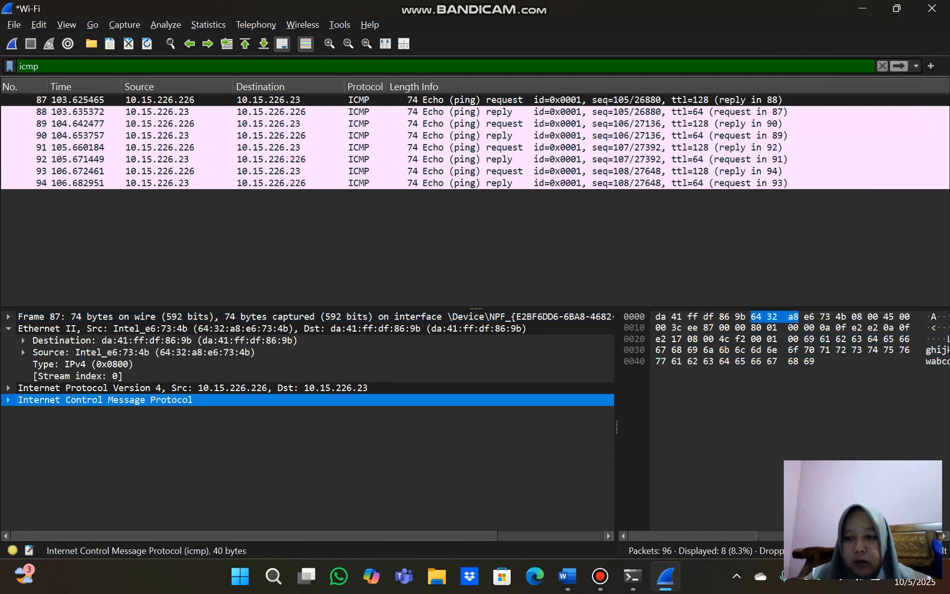
pyautogui.hscroll(3, 769, 429)
pyautogui.hscroll(1, 780, 338)
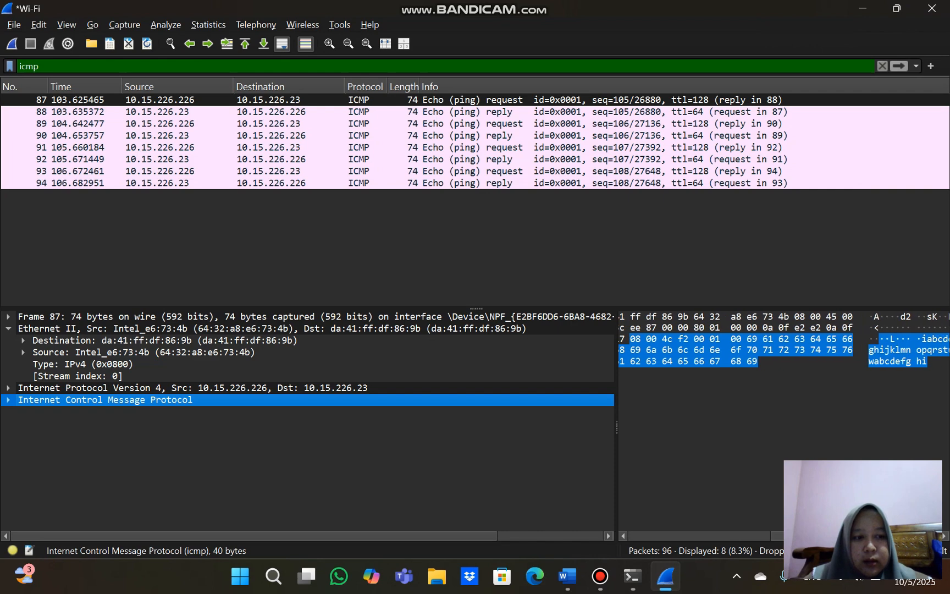
pyautogui.hscroll(1, 781, 338)
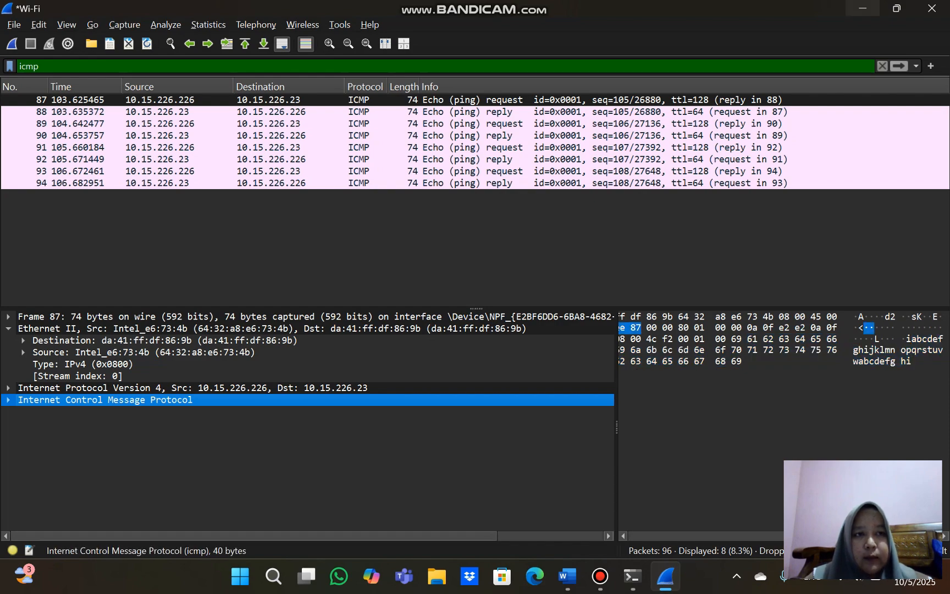
# Minimize Wireshark and answer question 5 in Word about the last two highlighted octets with "hi" in non-bold text
pyautogui.click(862, 8)
pyautogui.click(567, 575)
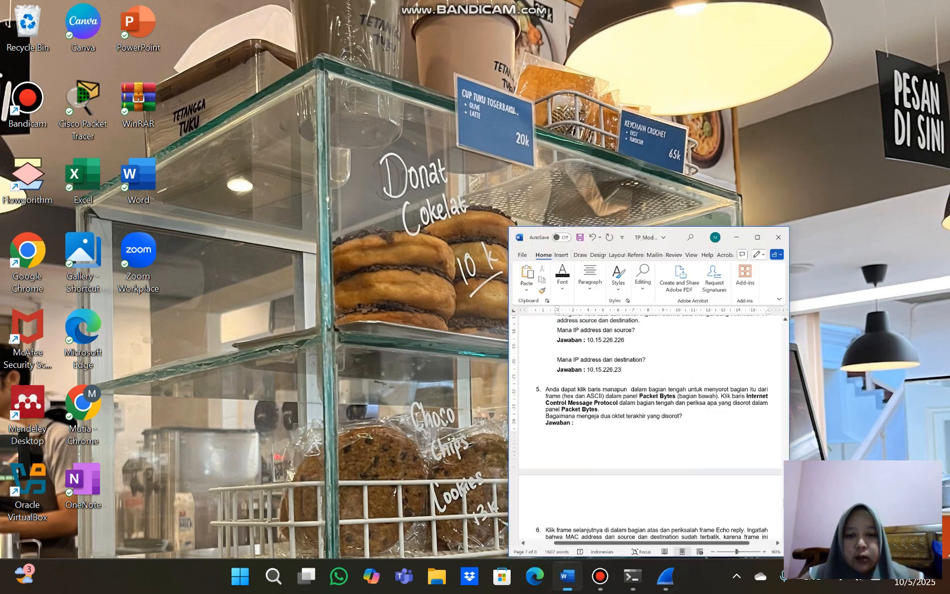
pyautogui.click(586, 332)
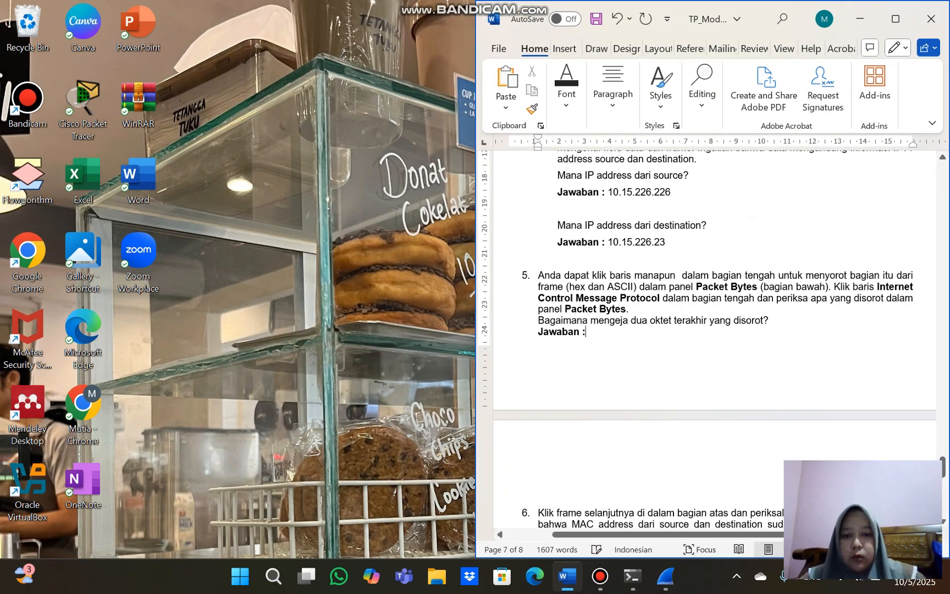
pyautogui.write('hi')
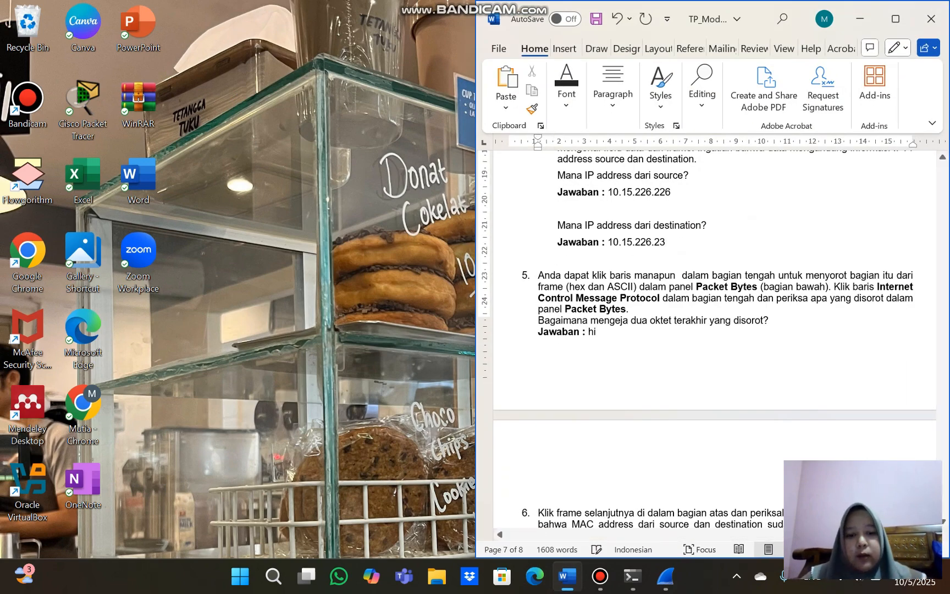
# Read questions 6 and 7 in Word, select Echo reply frame 88 in Wireshark and examine its Ethernet II Destination field
pyautogui.scroll(-4, 714, 339)
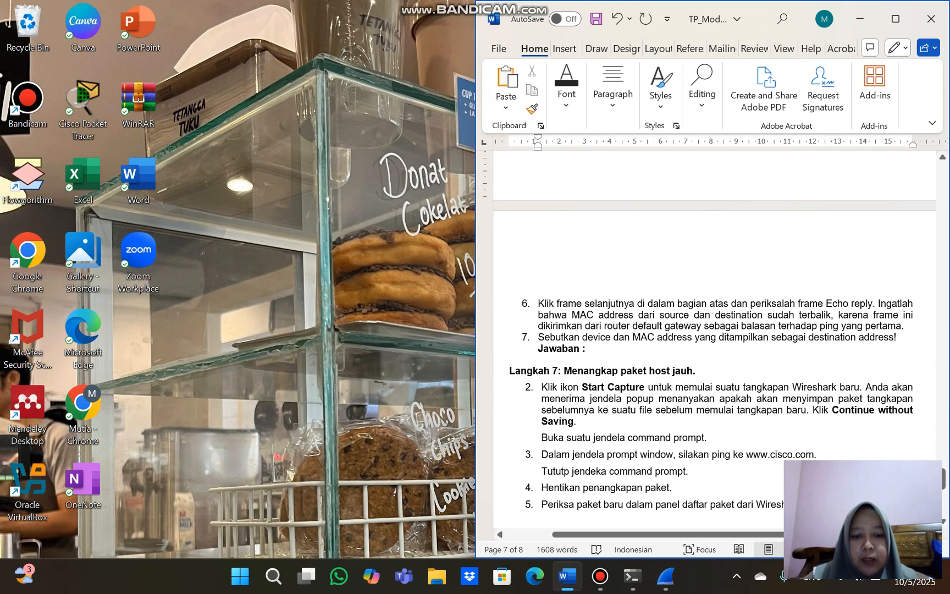
pyautogui.click(664, 575)
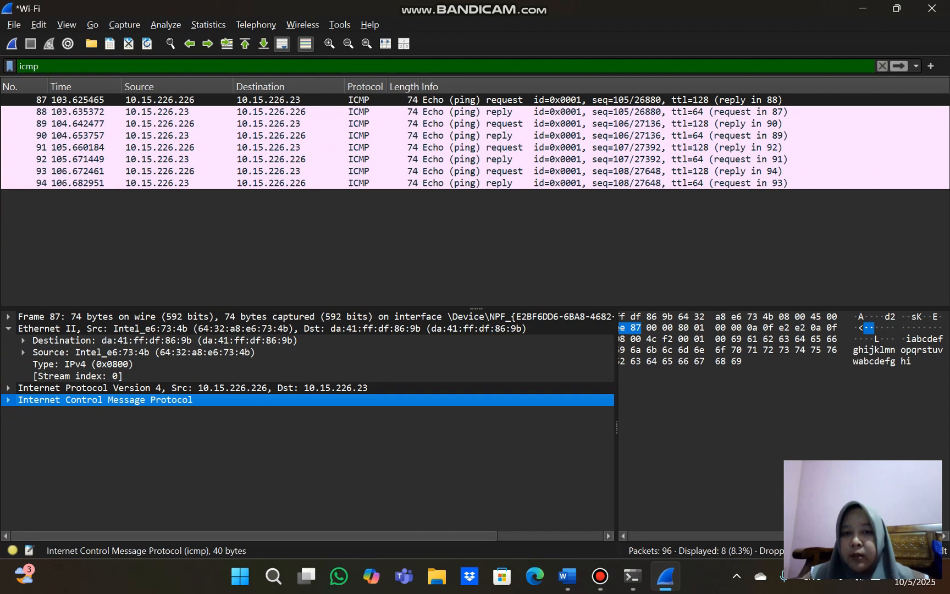
pyautogui.click(271, 112)
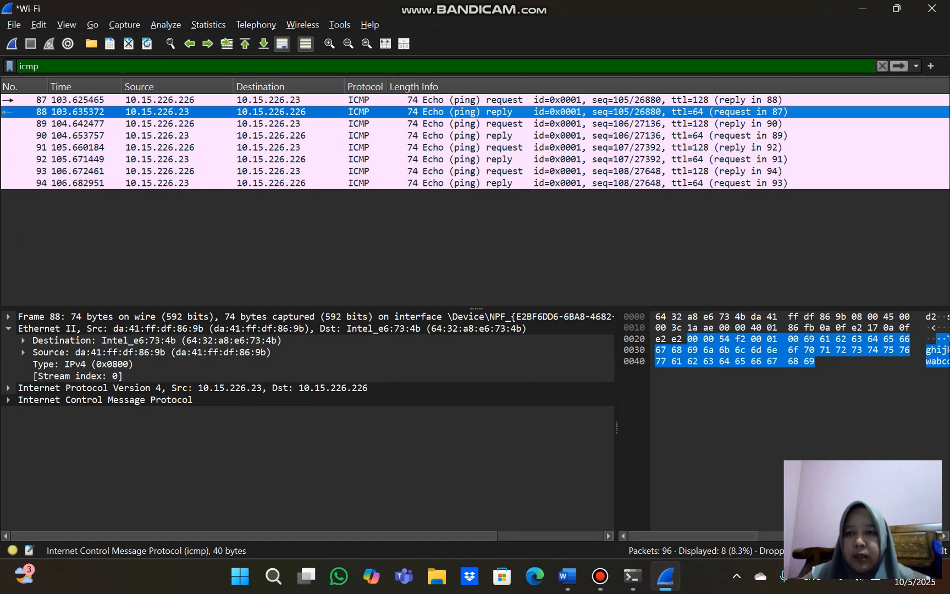
pyautogui.click(567, 576)
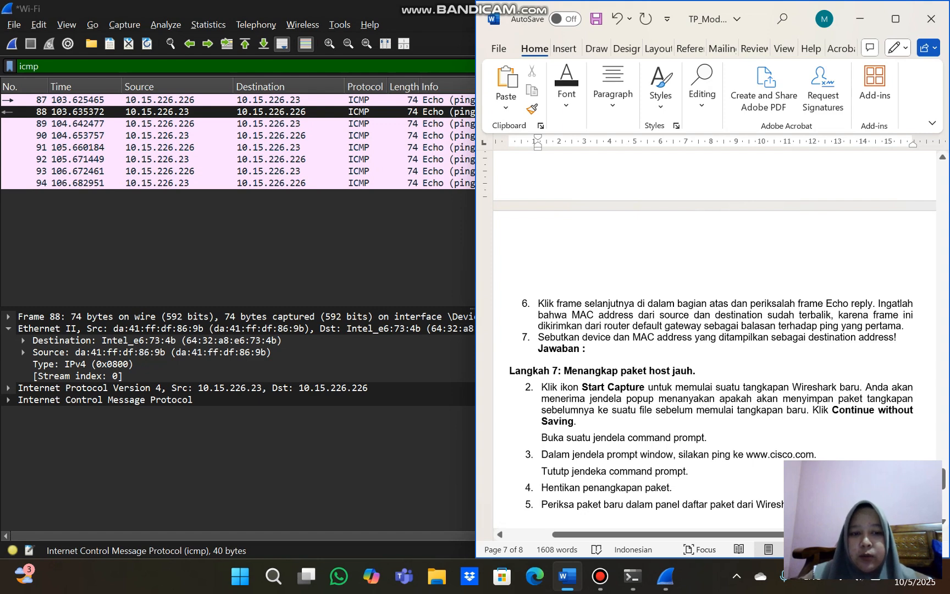
pyautogui.click(588, 348)
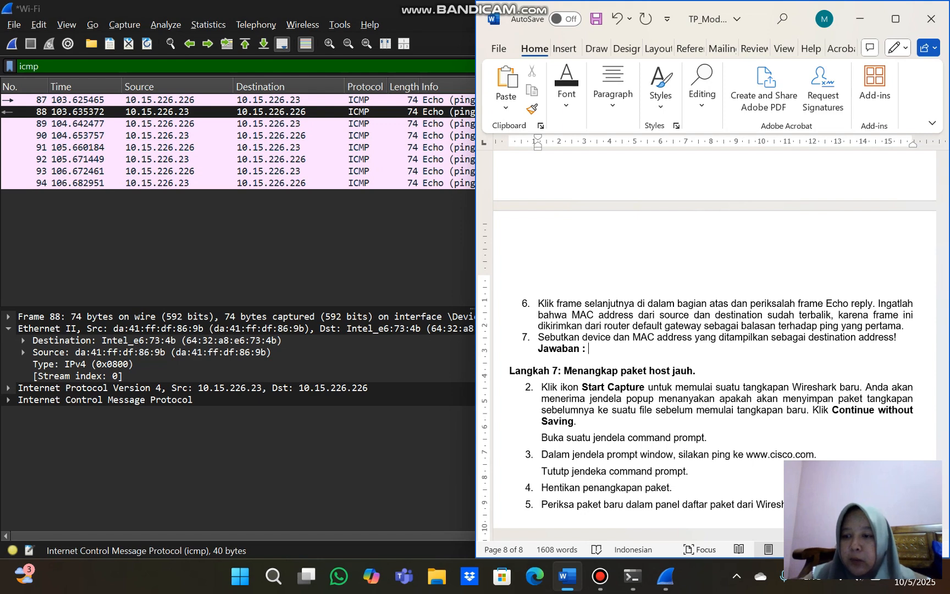
pyautogui.click(157, 340)
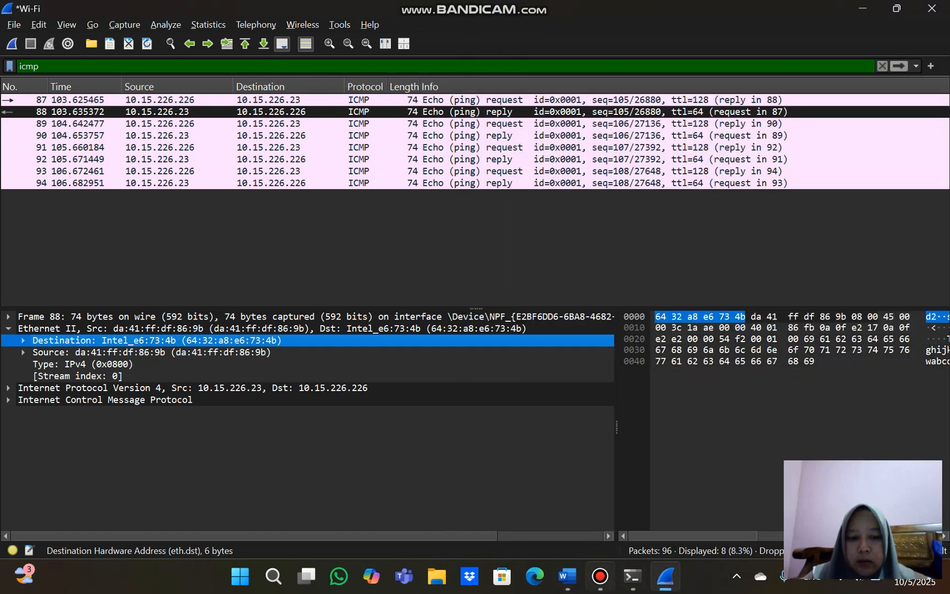
# Switch to Word and answer question 7 with the destination device name "Intel" in non-bold text
pyautogui.click(567, 576)
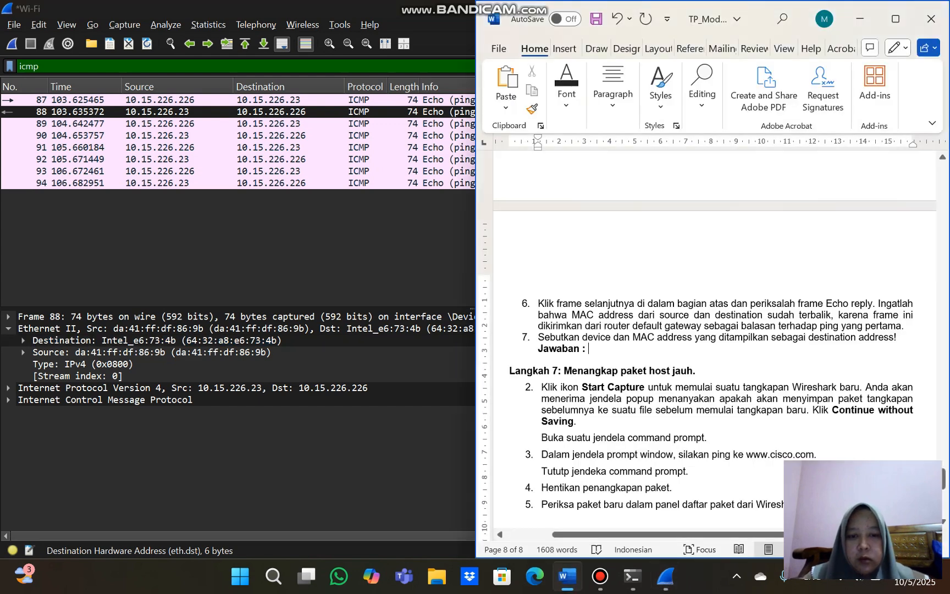
pyautogui.write('I')
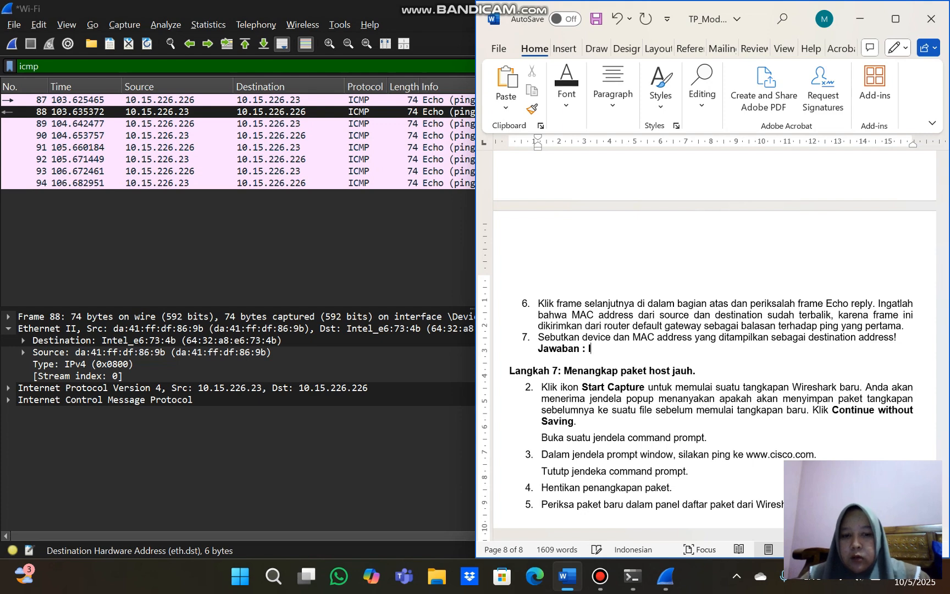
pyautogui.write('n')
pyautogui.press('BackSpace')
pyautogui.press('BackSpace')
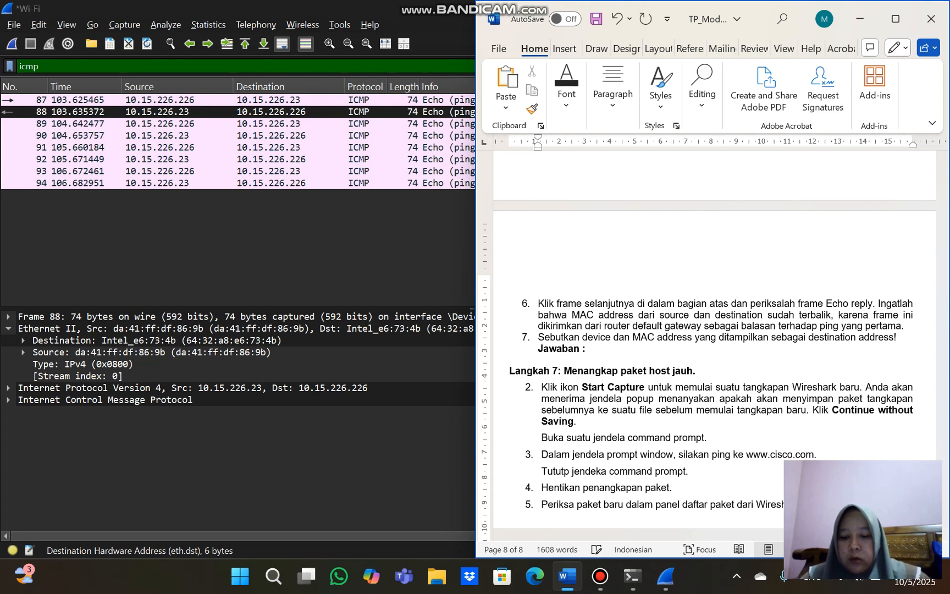
pyautogui.write('Int')
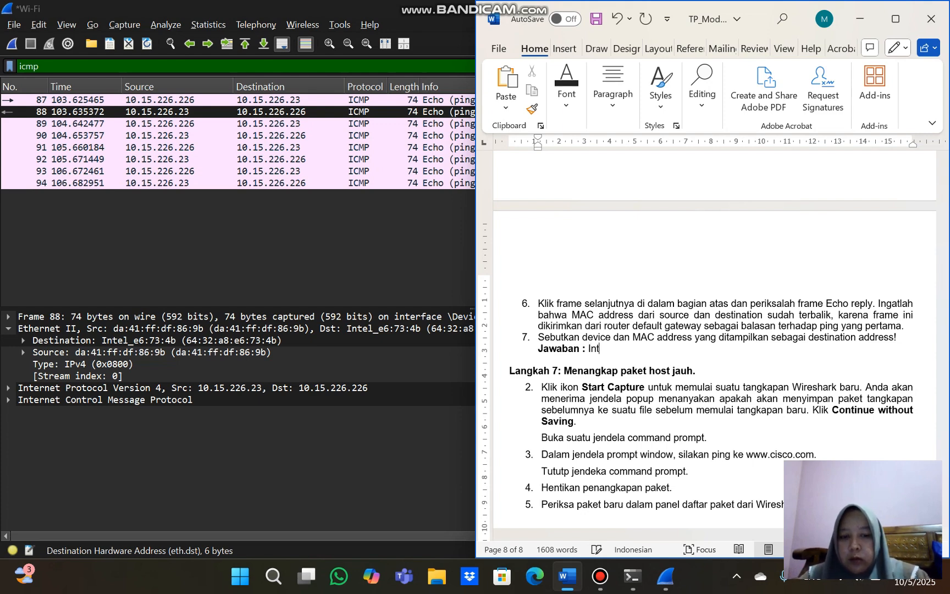
pyautogui.write('el')
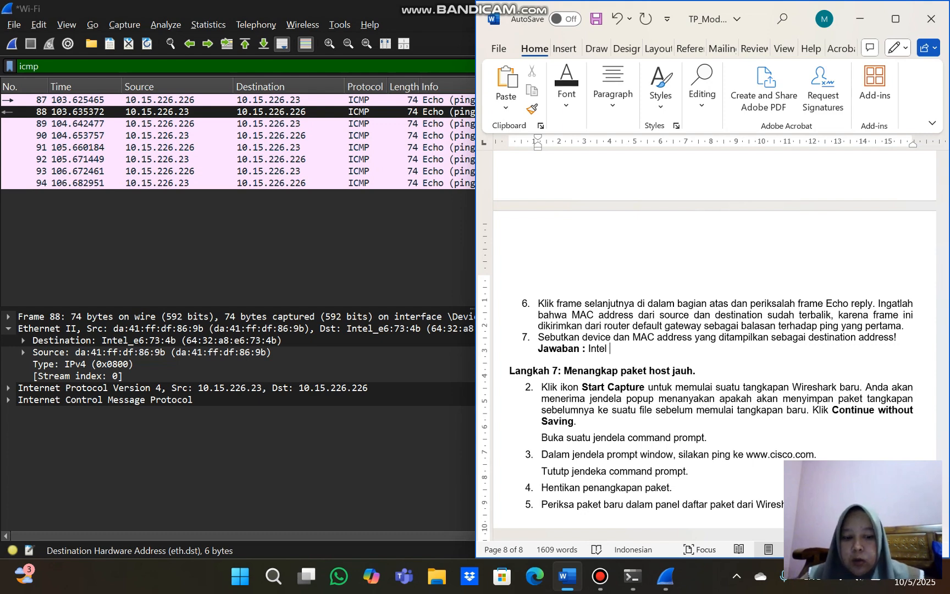
# Add the destination MAC address 64:32:a8:e6:73:4b on a new line below "Intel" in the question 7 answer
pyautogui.press('Return')
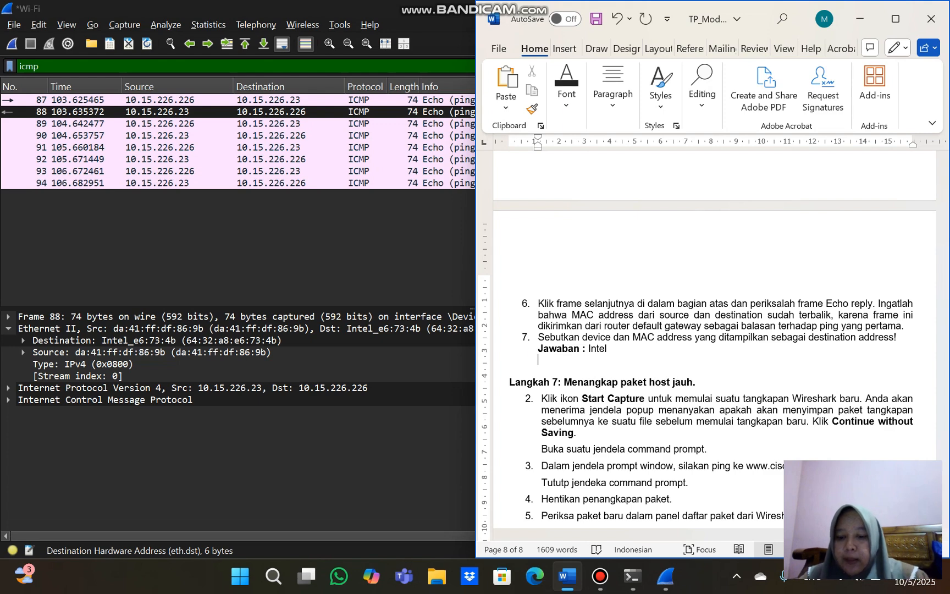
pyautogui.write('64')
pyautogui.hotkey('ctrl', 'z')
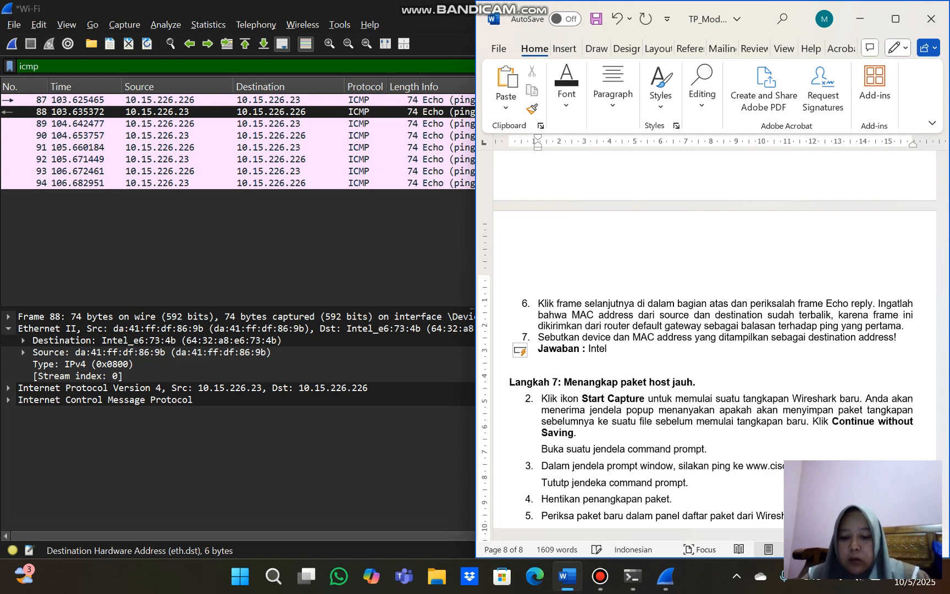
pyautogui.write('64')
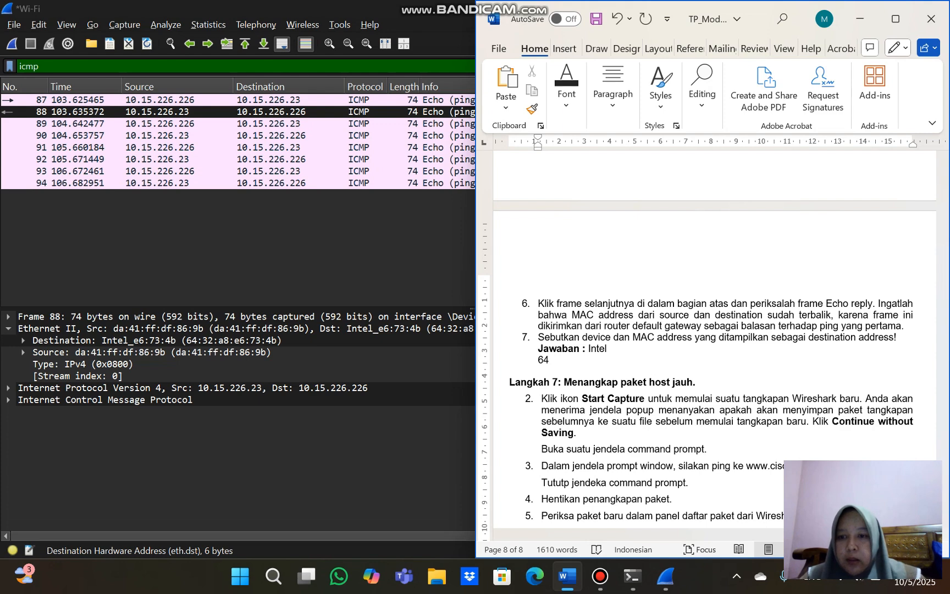
pyautogui.write(':32')
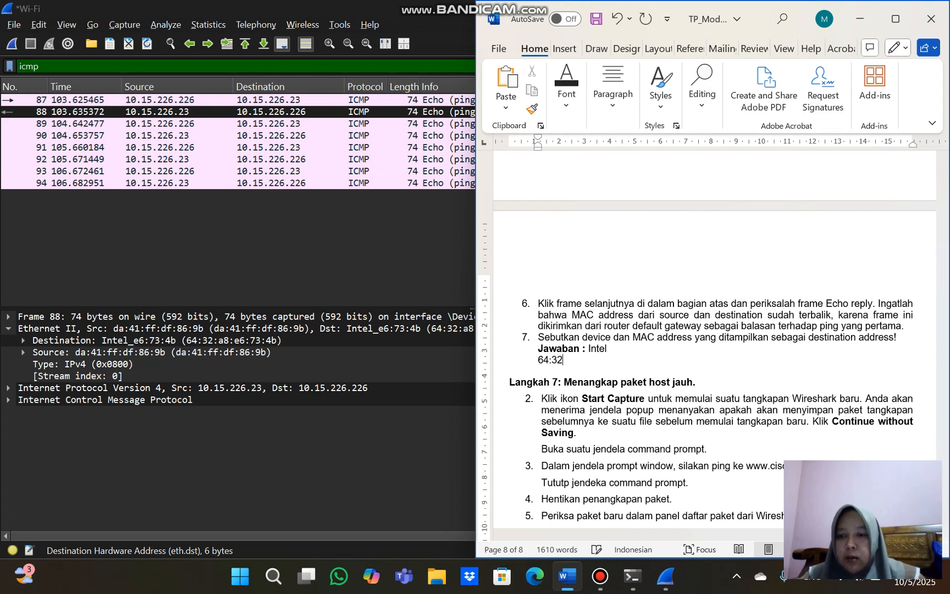
pyautogui.write(':a')
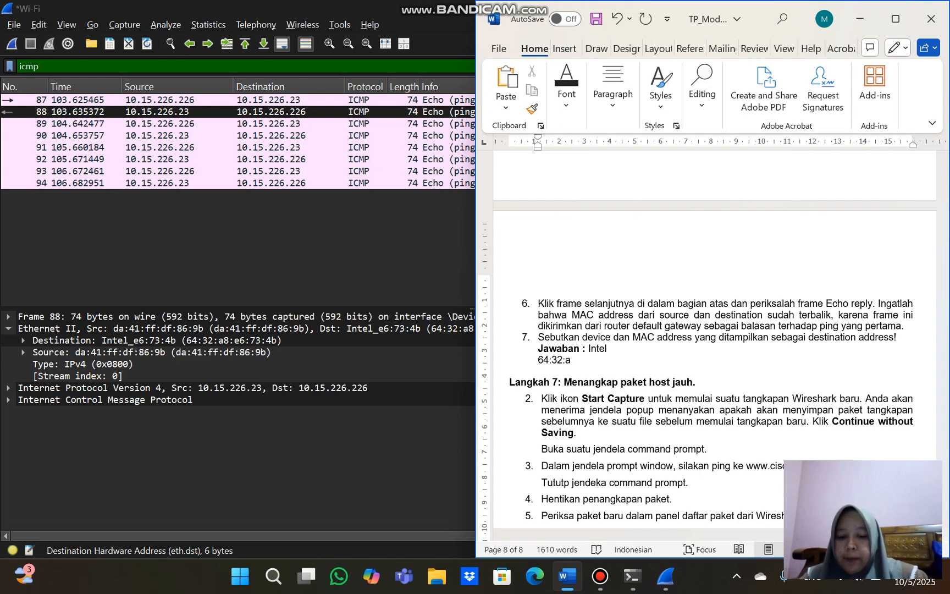
pyautogui.write('8:')
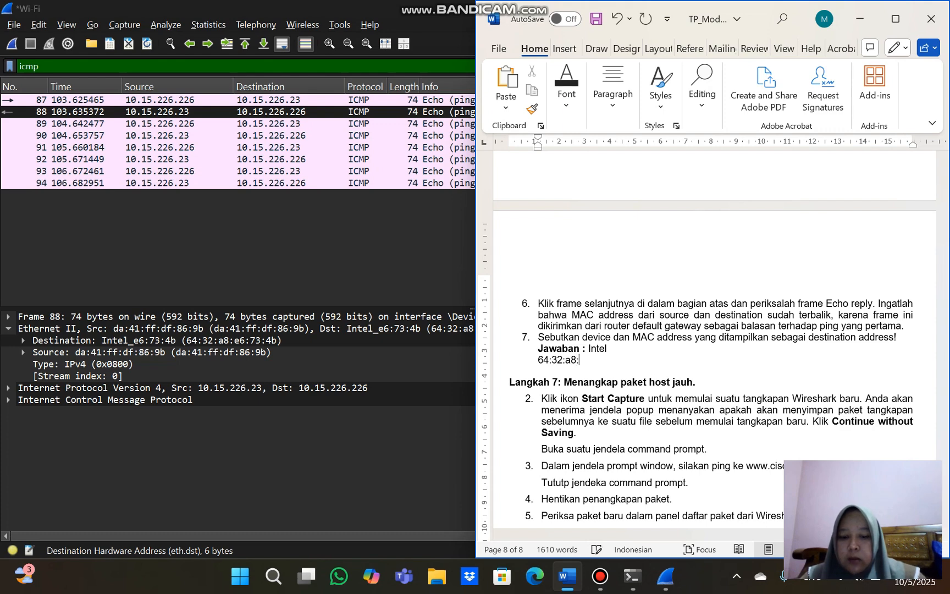
pyautogui.write('e6')
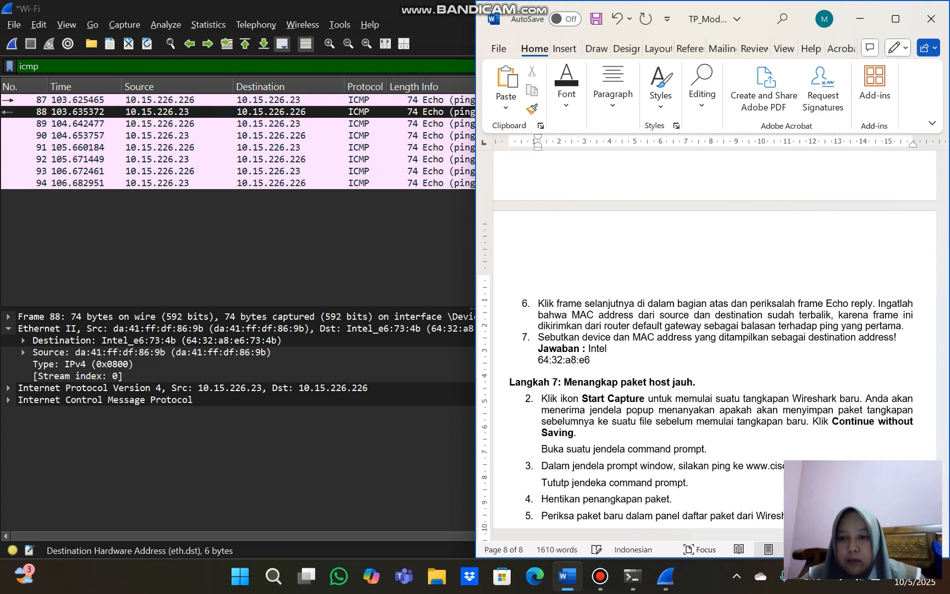
pyautogui.write(':73')
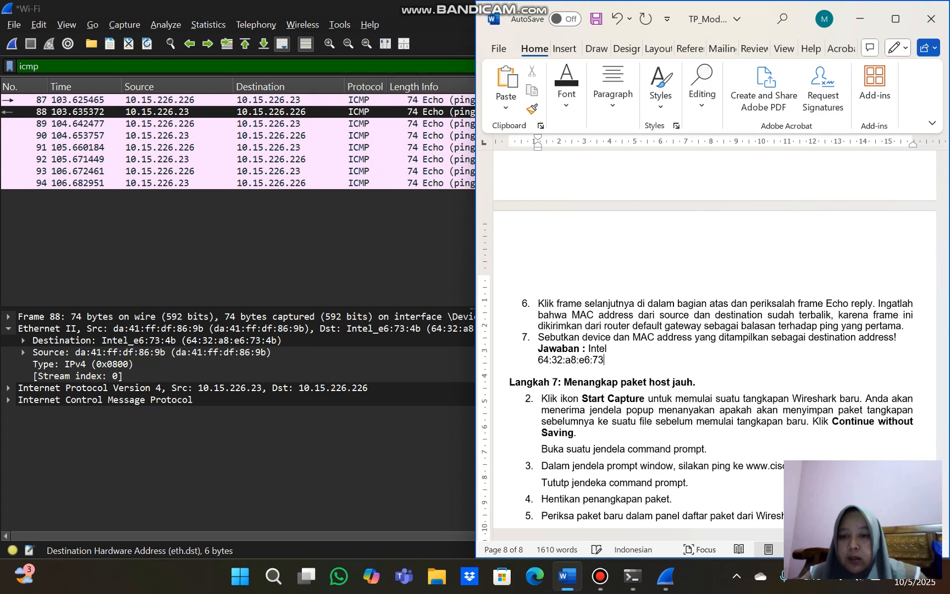
pyautogui.write(':4b')
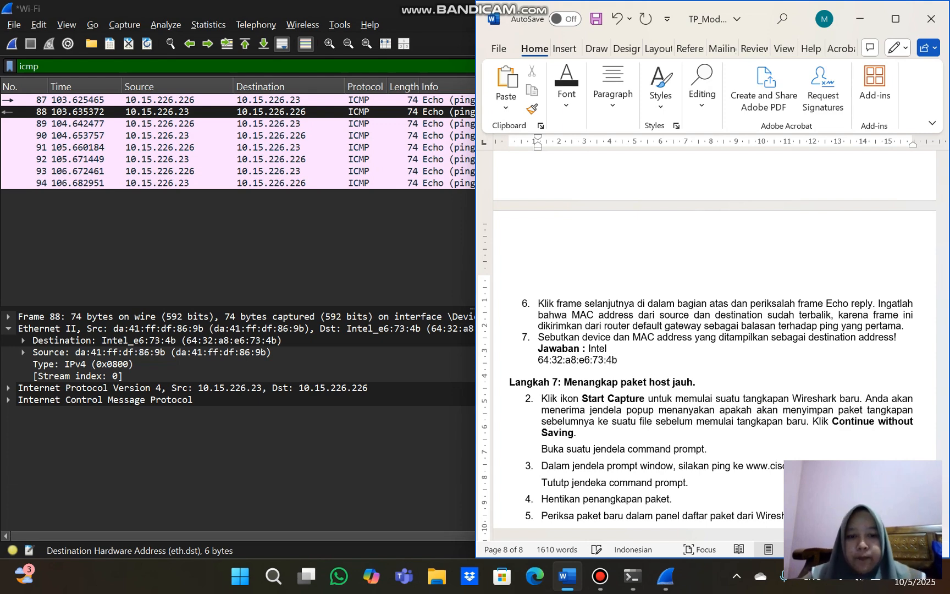
# Read the Langkah 7 instructions in the maximized Word window, then start a new Wireshark capture without saving the earlier packets
pyautogui.scroll(-3, 715, 330)
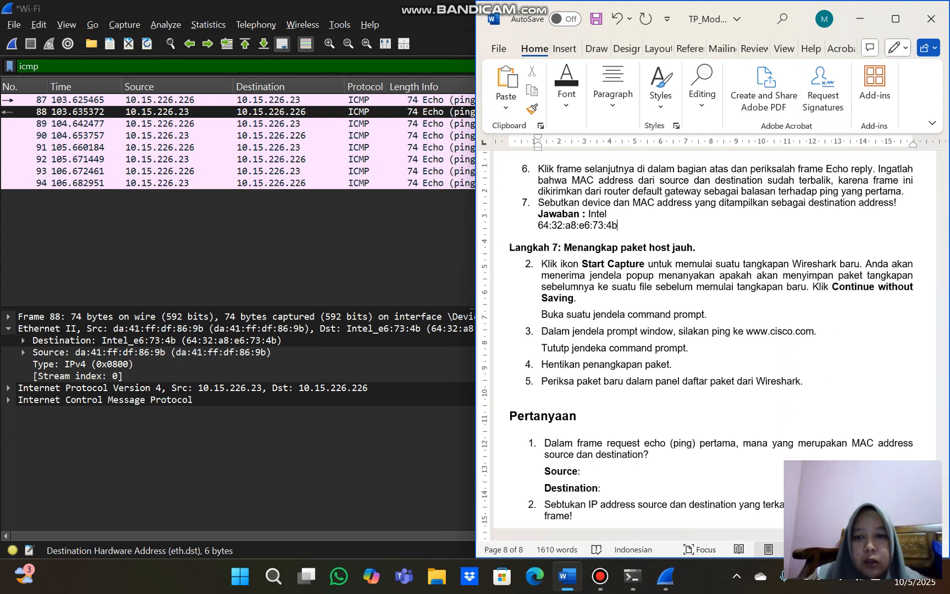
pyautogui.click(895, 19)
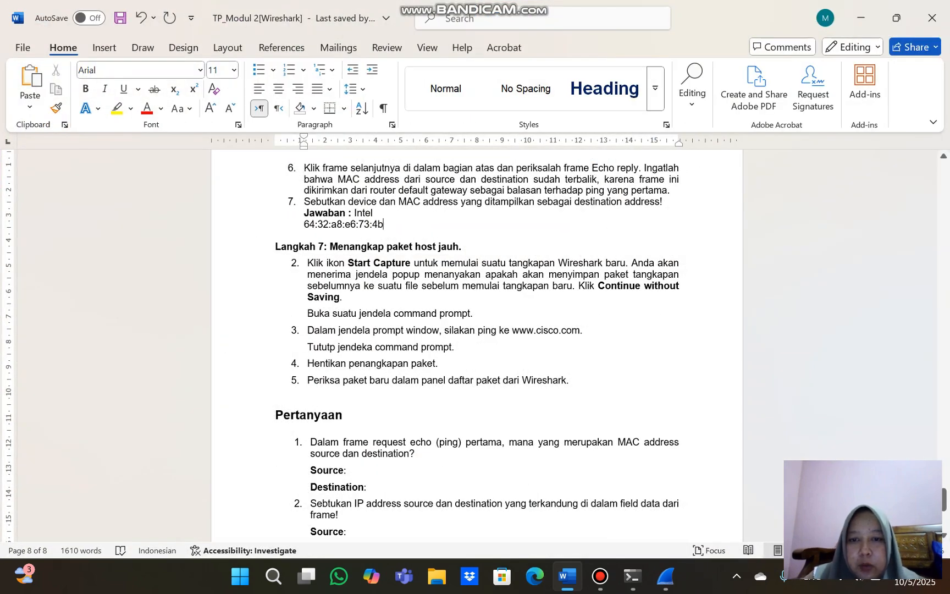
pyautogui.scroll(-1, 477, 345)
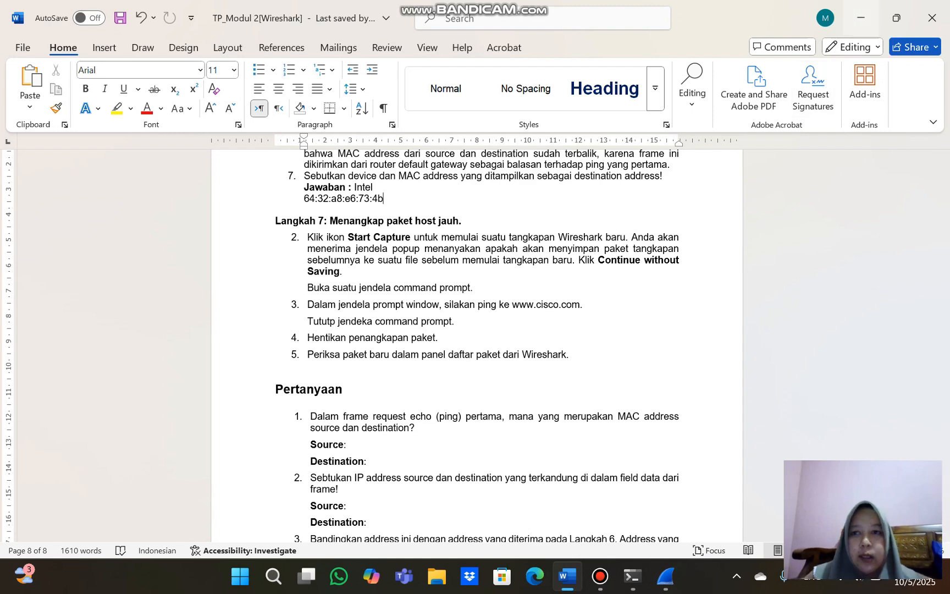
pyautogui.click(861, 19)
pyautogui.click(11, 44)
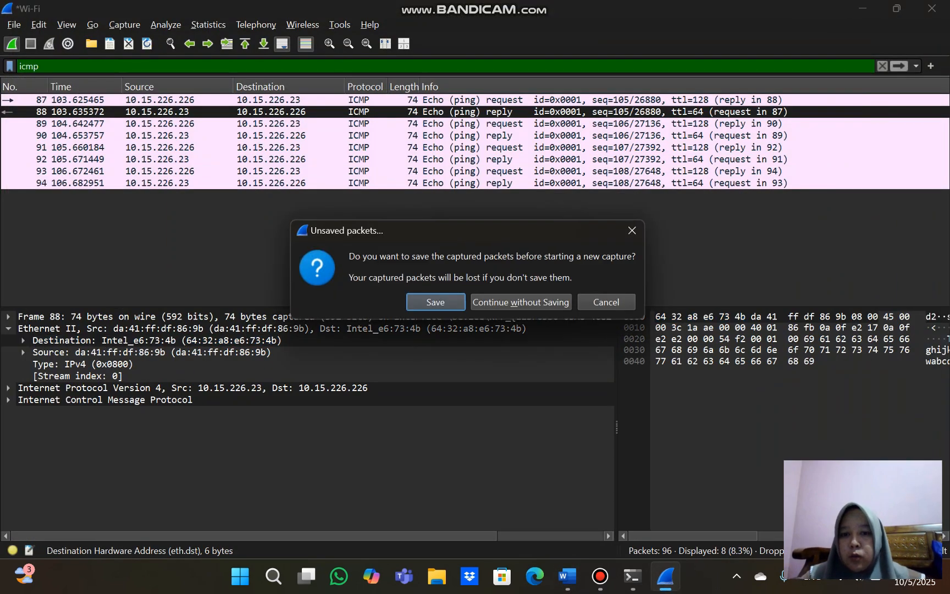
pyautogui.click(520, 302)
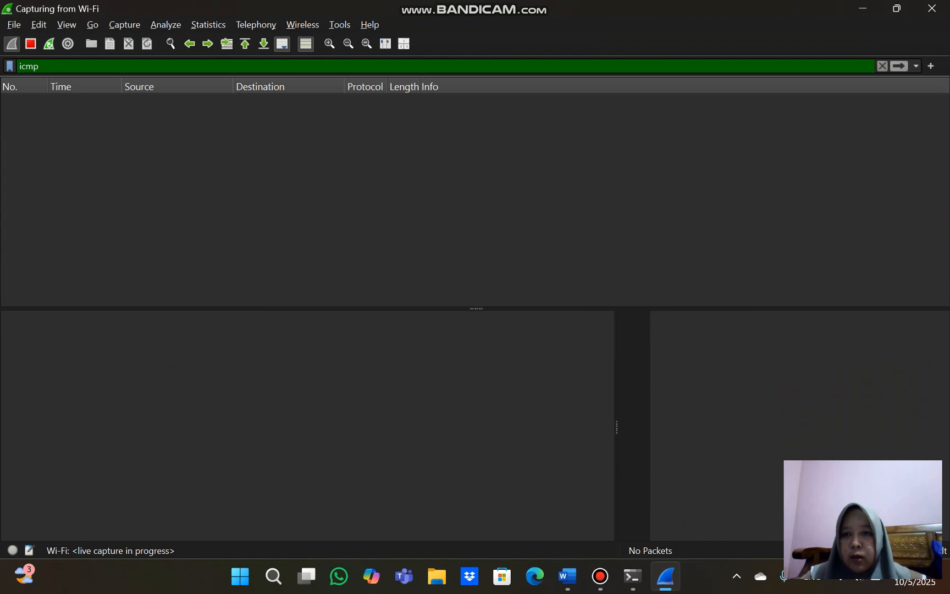
pyautogui.click(633, 576)
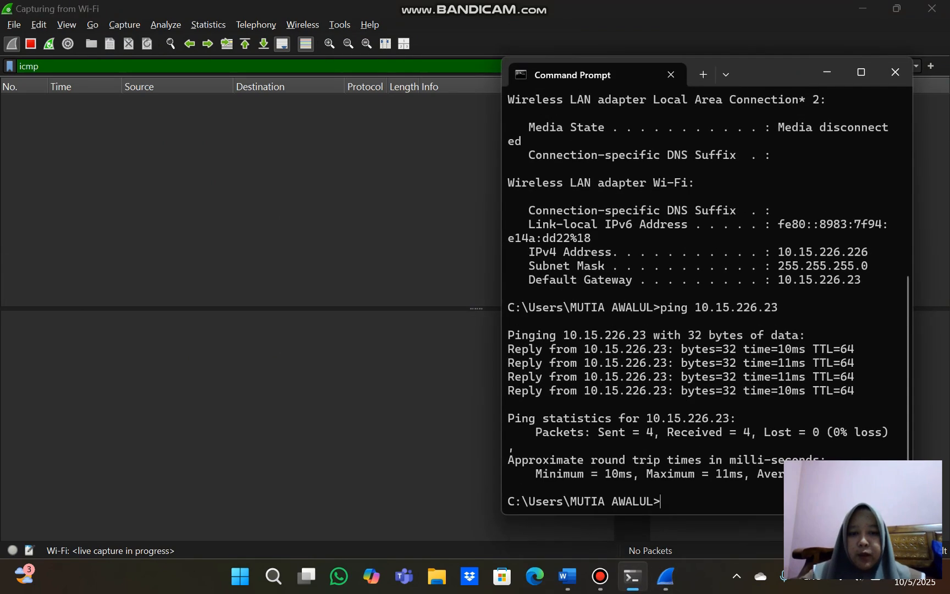
pyautogui.write('ping ')
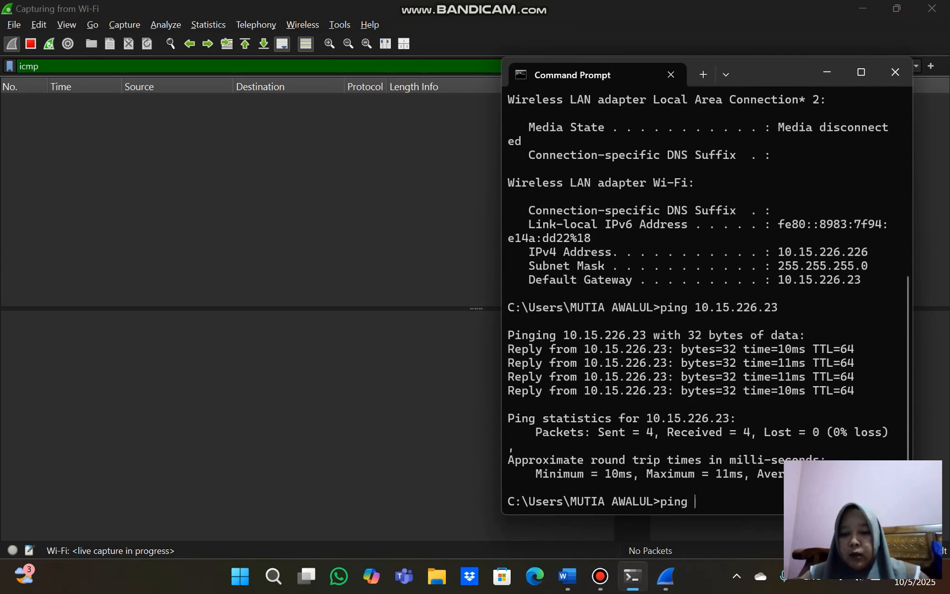
pyautogui.write('www.ci')
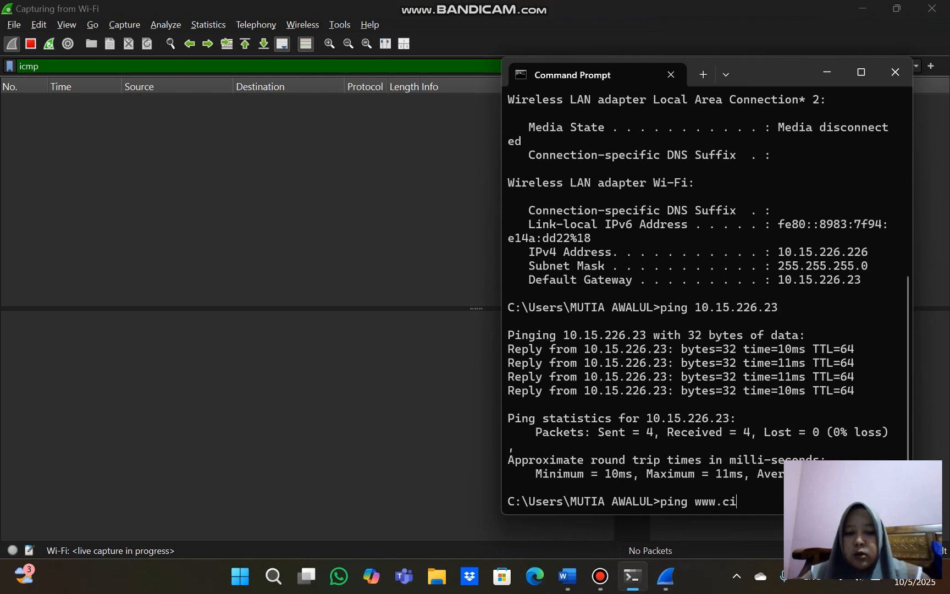
pyautogui.write('sco.com')
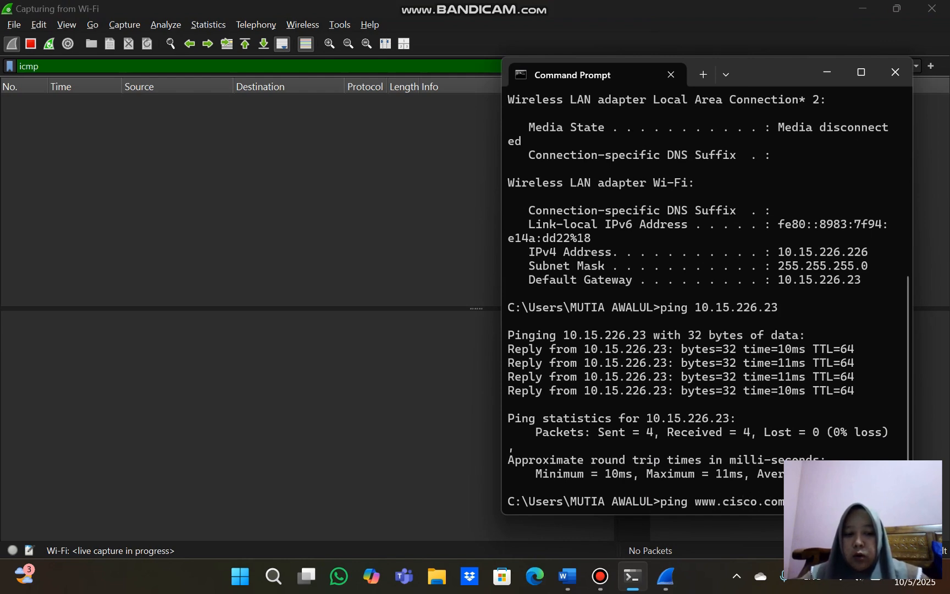
pyautogui.press('Return')
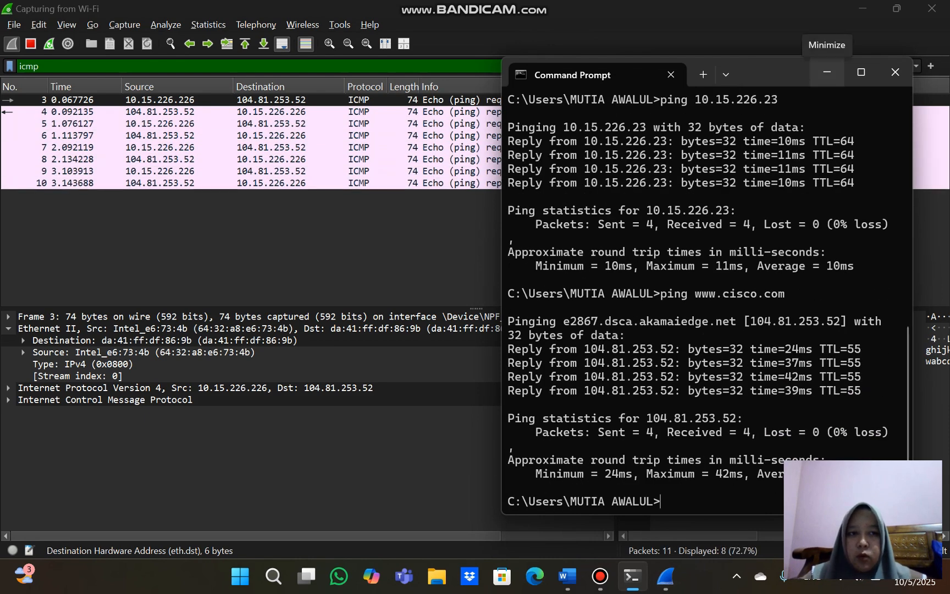
pyautogui.click(826, 72)
pyautogui.click(30, 43)
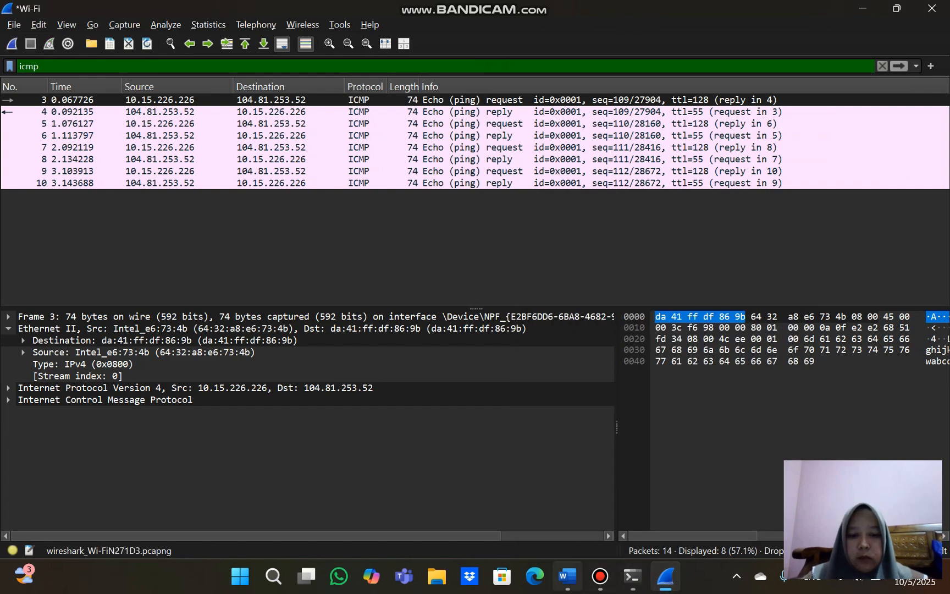
# Read the Pertanyaan questions in Word, check them against the new capture, and place Wireshark and Word side by side
pyautogui.click(567, 576)
pyautogui.scroll(-3, 476, 345)
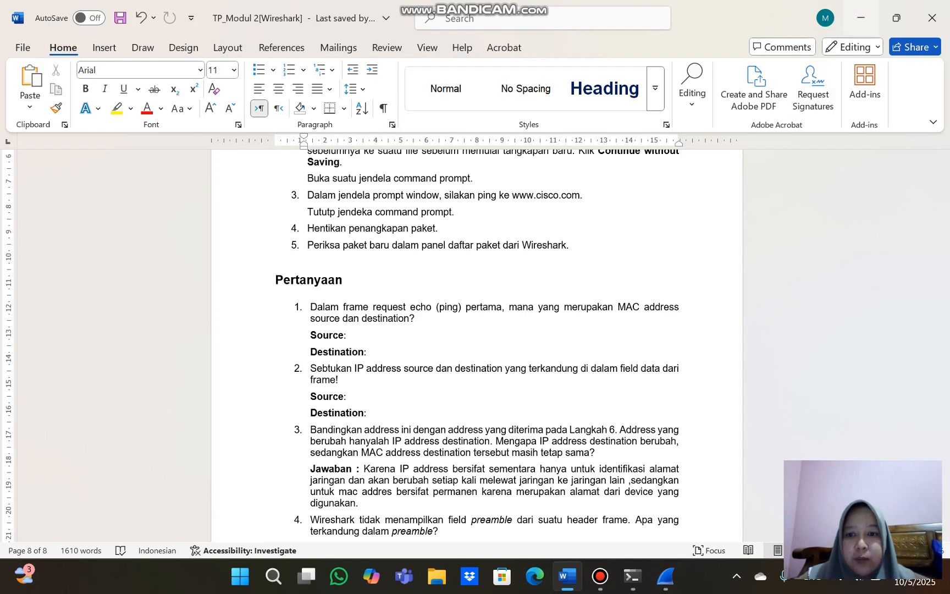
pyautogui.click(861, 18)
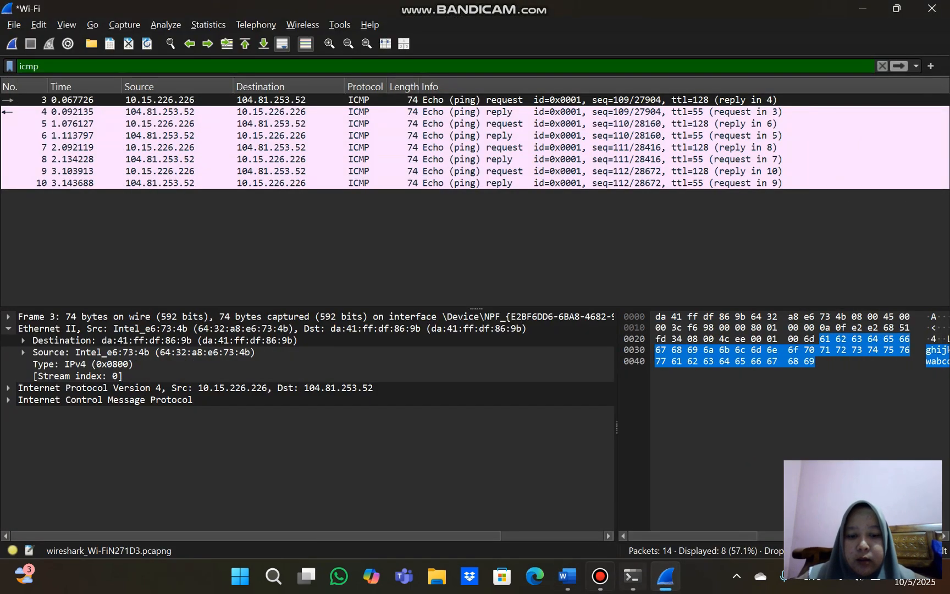
pyautogui.click(567, 576)
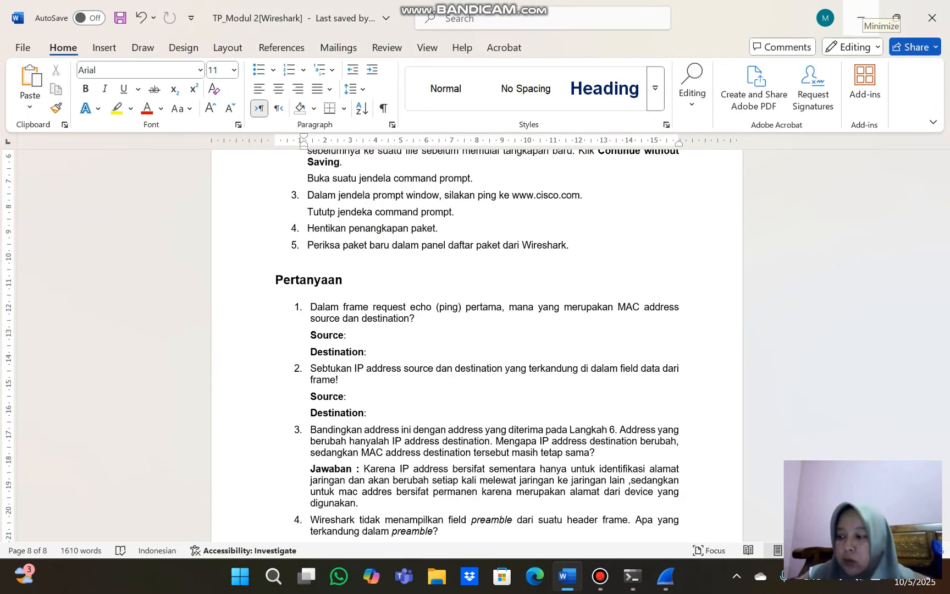
pyautogui.click(860, 18)
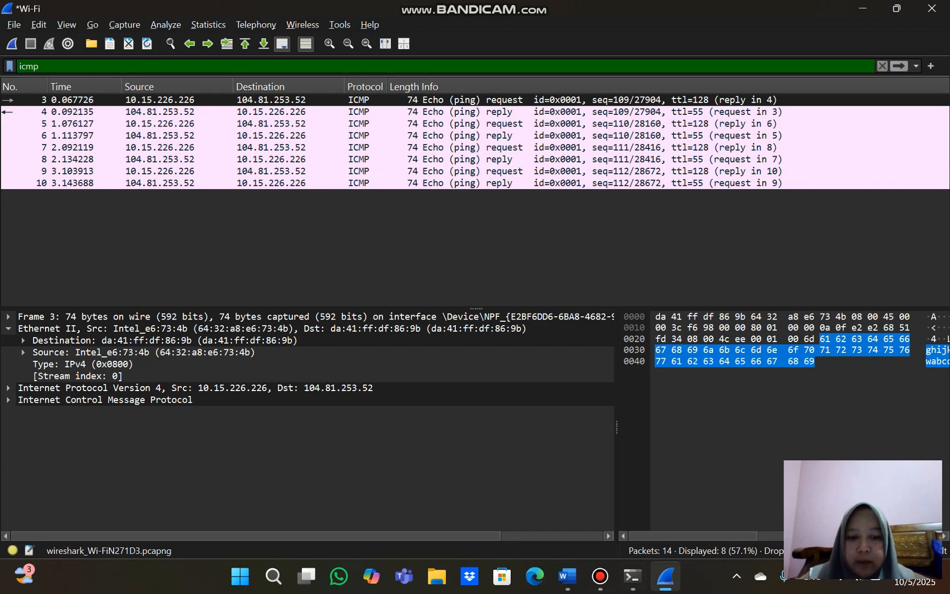
pyautogui.click(566, 575)
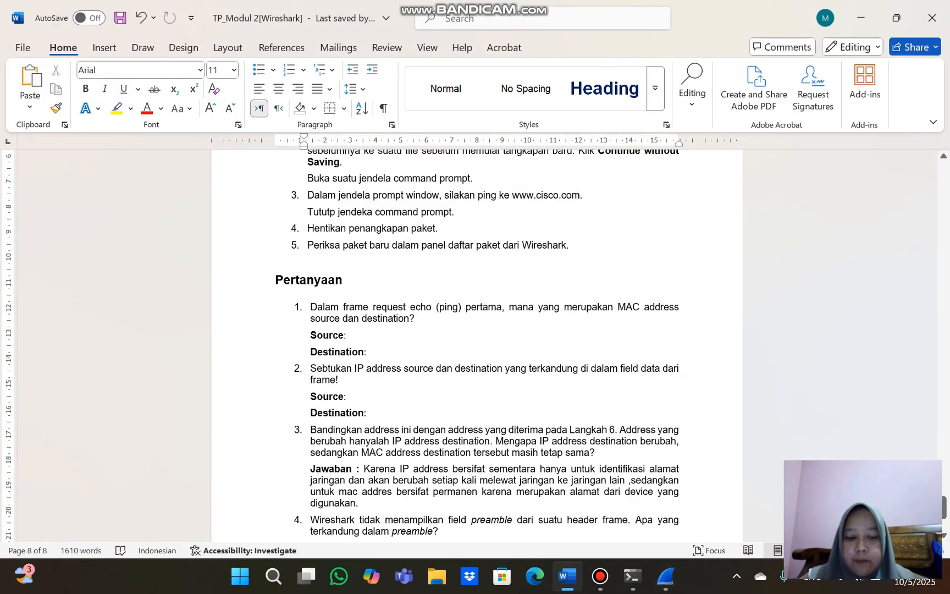
pyautogui.press('super+Right')
pyautogui.press('Return')
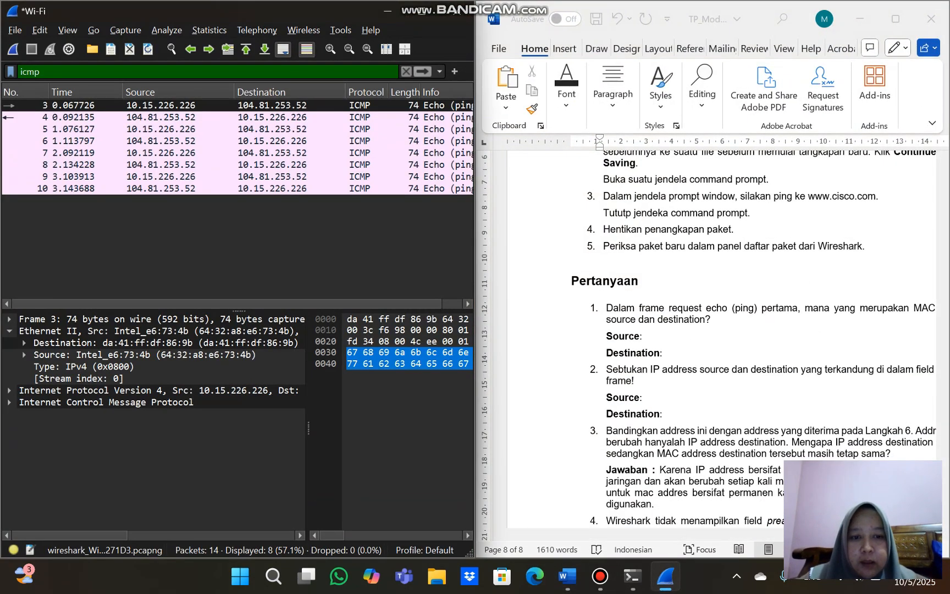
# Enter the source MAC address 64:32:a8:e6:73:4b after "Source" under Pertanyaan question 1 in Word
pyautogui.click(644, 336)
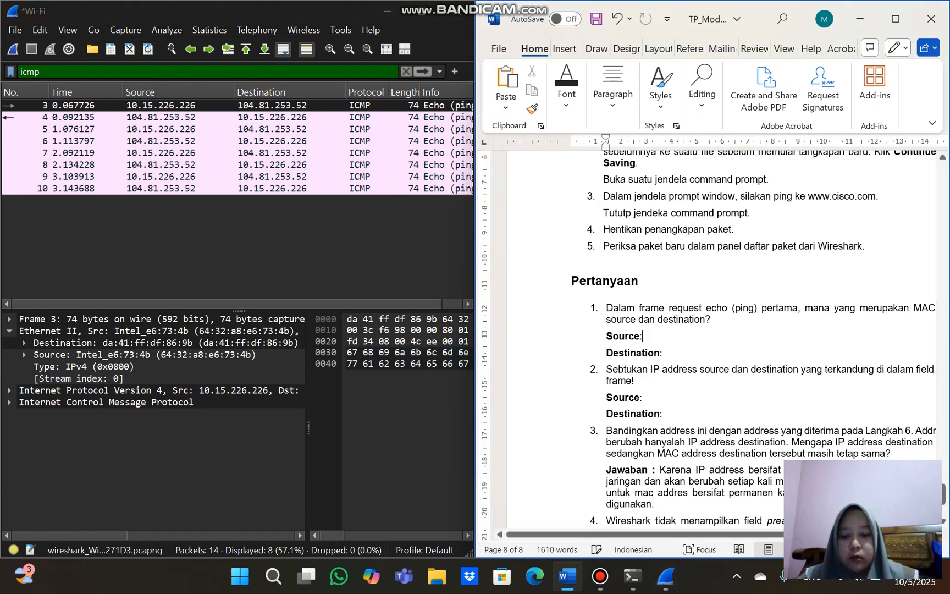
pyautogui.write('64')
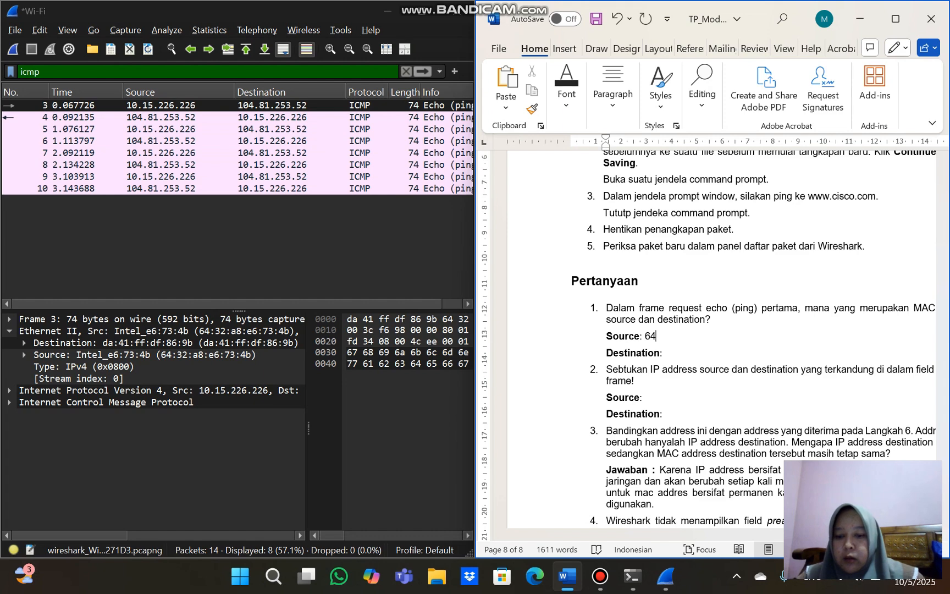
pyautogui.write(':32:')
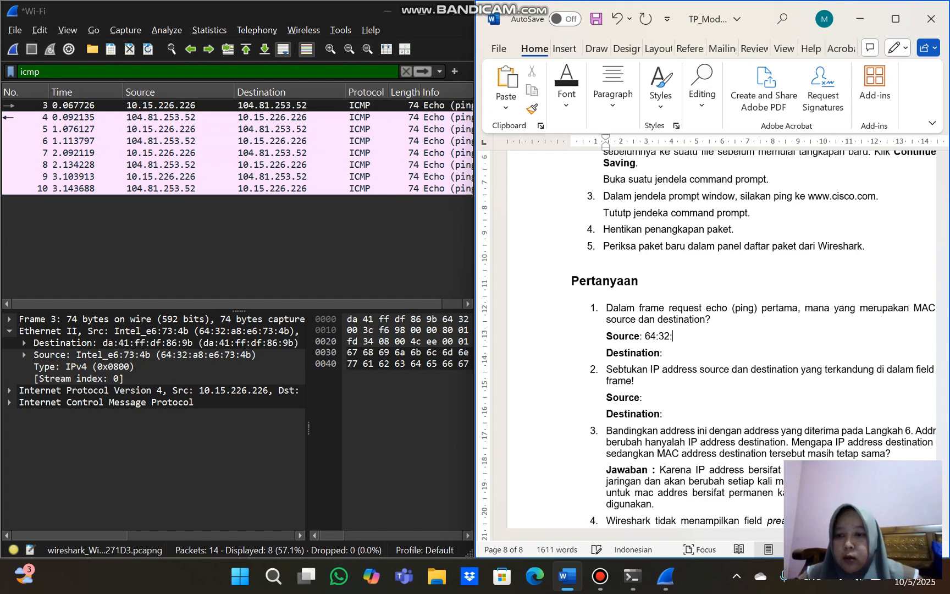
pyautogui.write('a8')
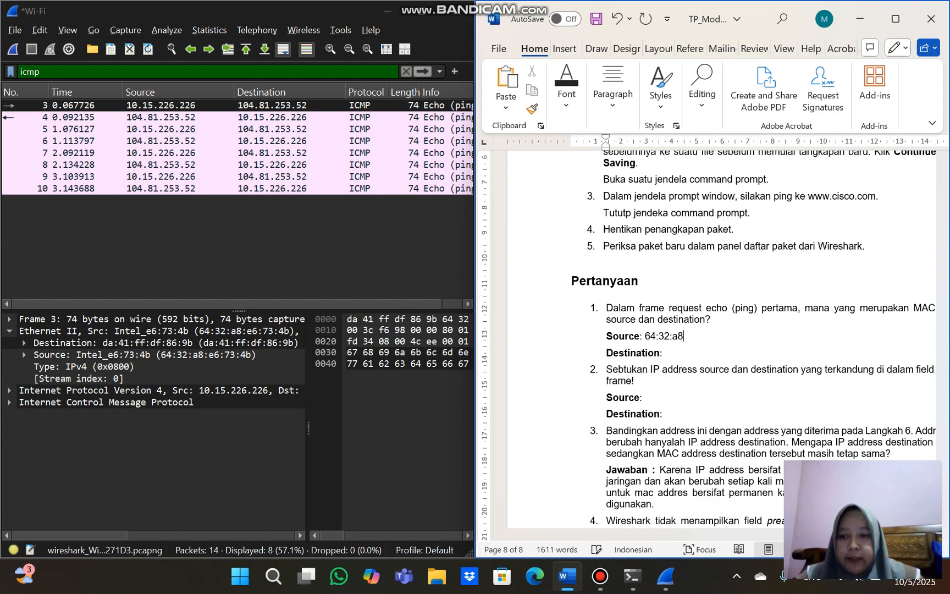
pyautogui.write(':e')
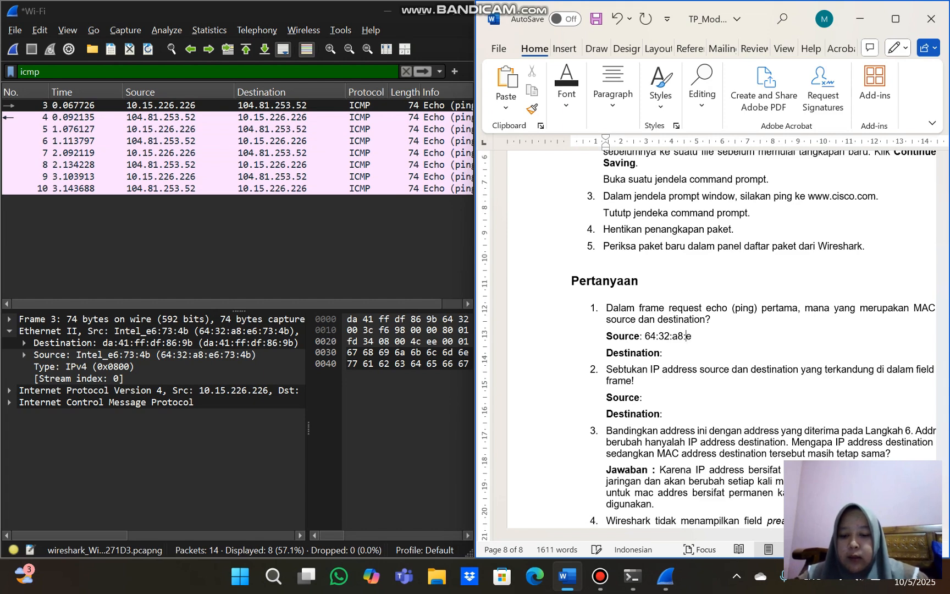
pyautogui.write('6:')
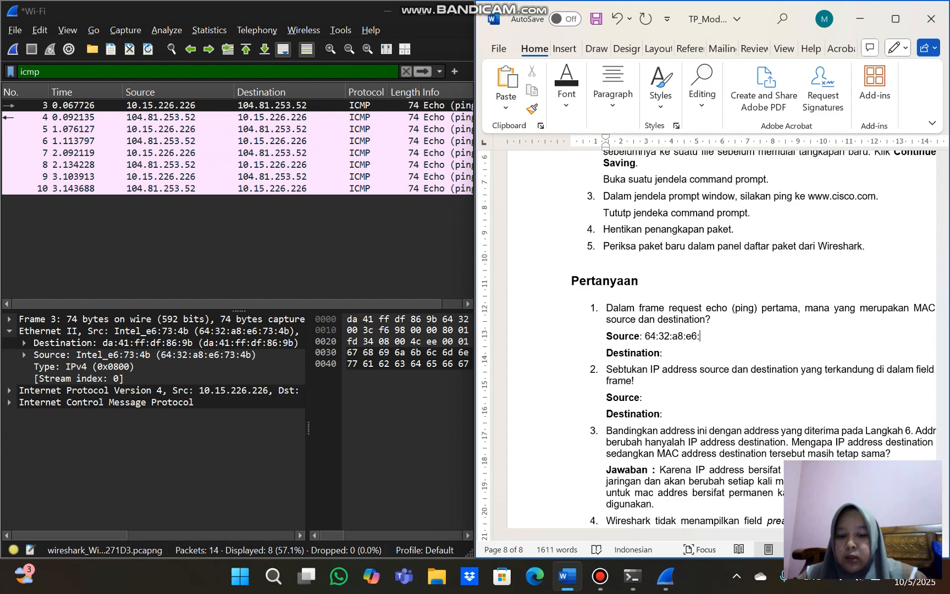
pyautogui.write('73:')
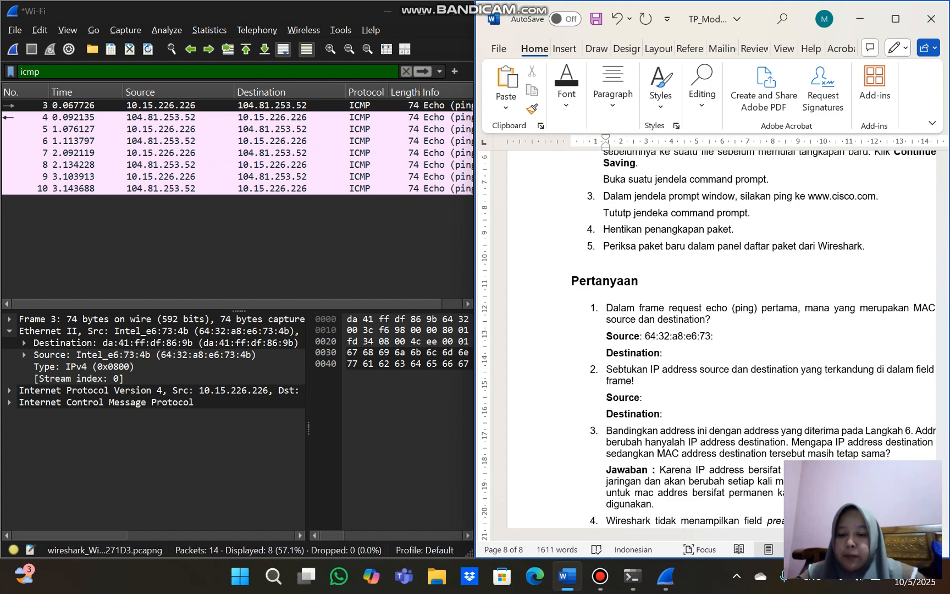
pyautogui.write('4b')
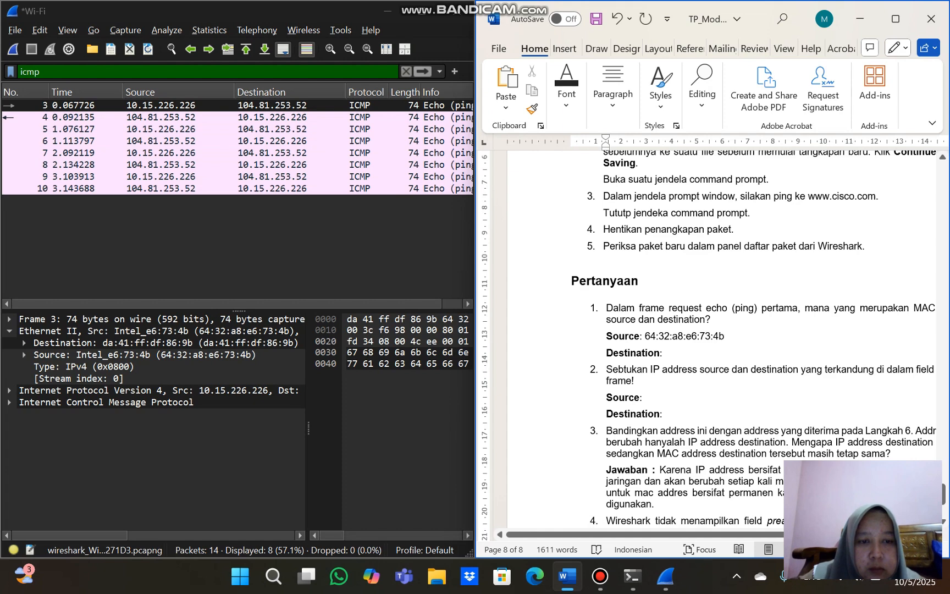
# Enter the destination MAC address da:41:ff:df:86:9b after "Destination" under Pertanyaan question 1
pyautogui.click(689, 347)
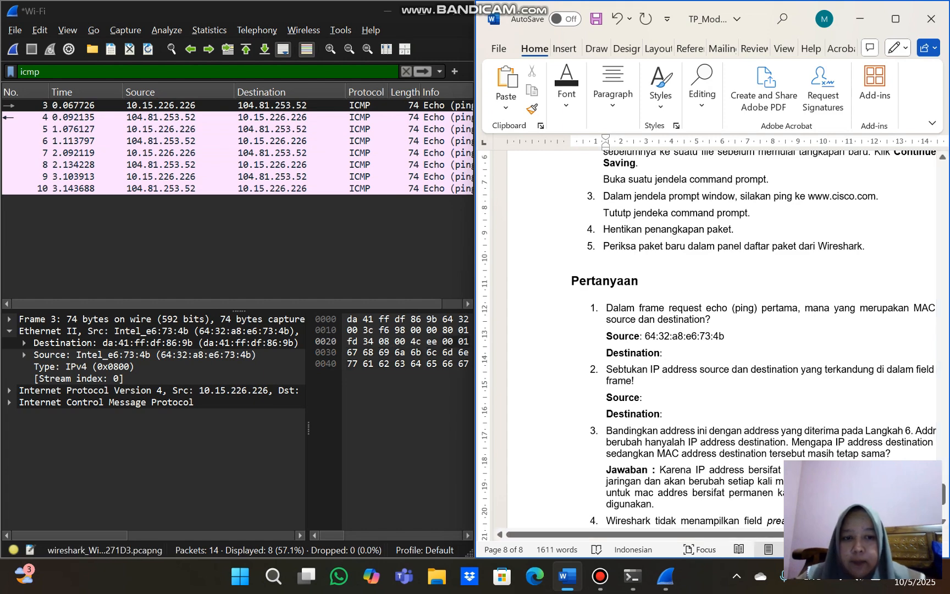
pyautogui.write('da:')
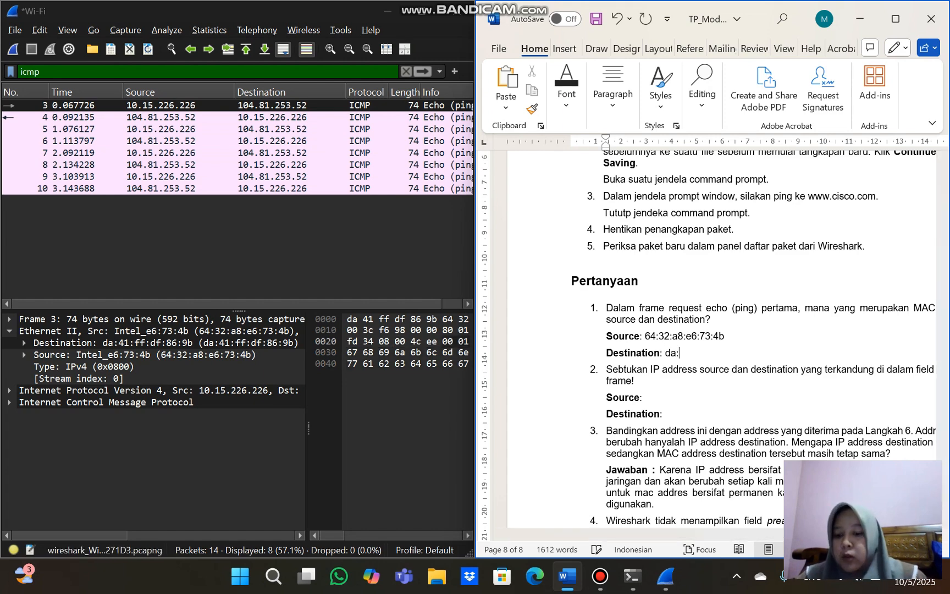
pyautogui.write('41:')
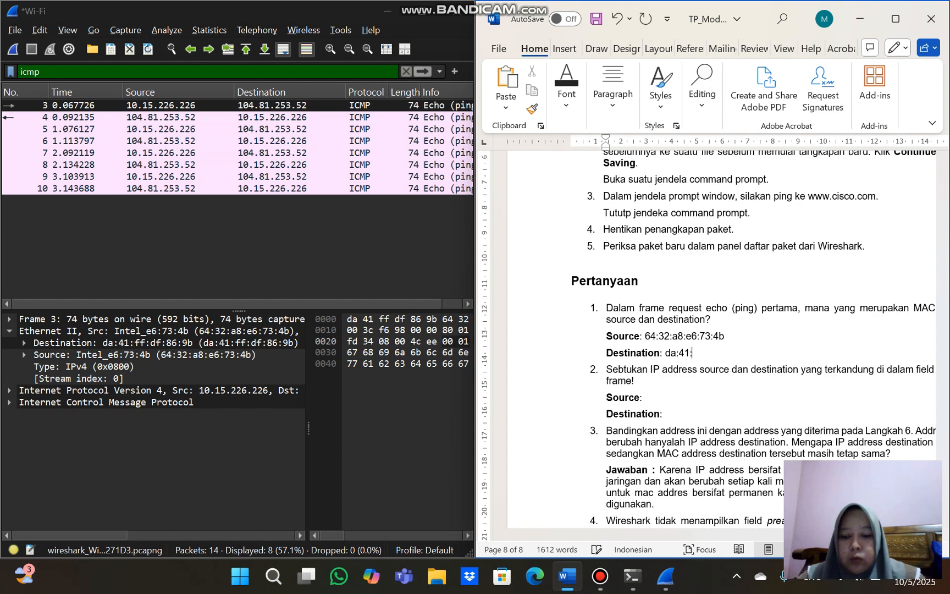
pyautogui.write('ff')
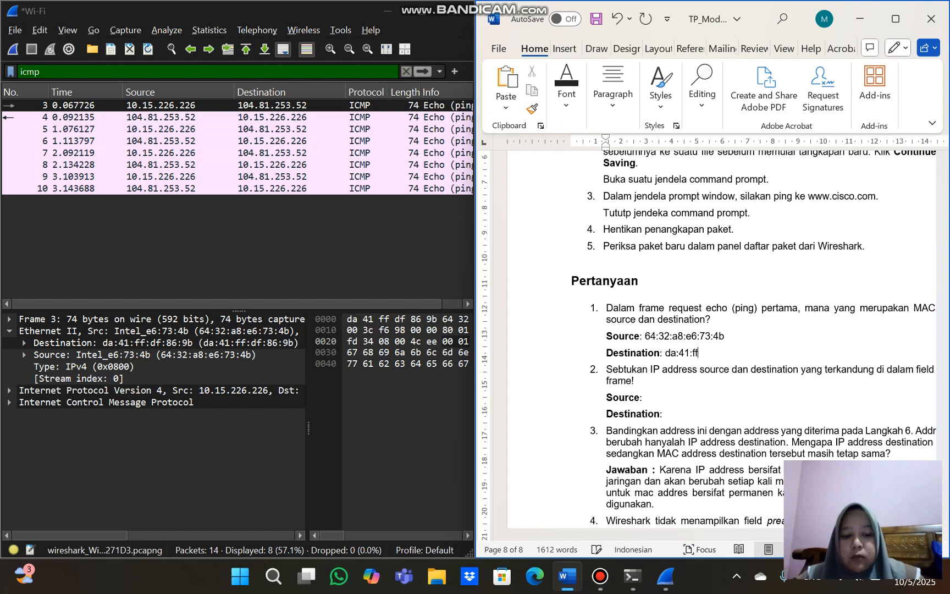
pyautogui.write(':df:')
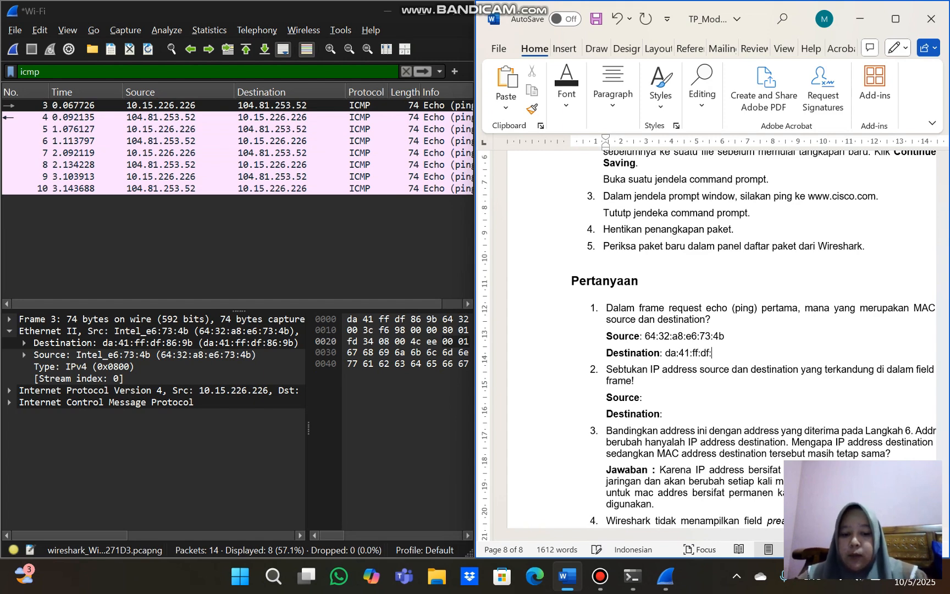
pyautogui.write('86:9b')
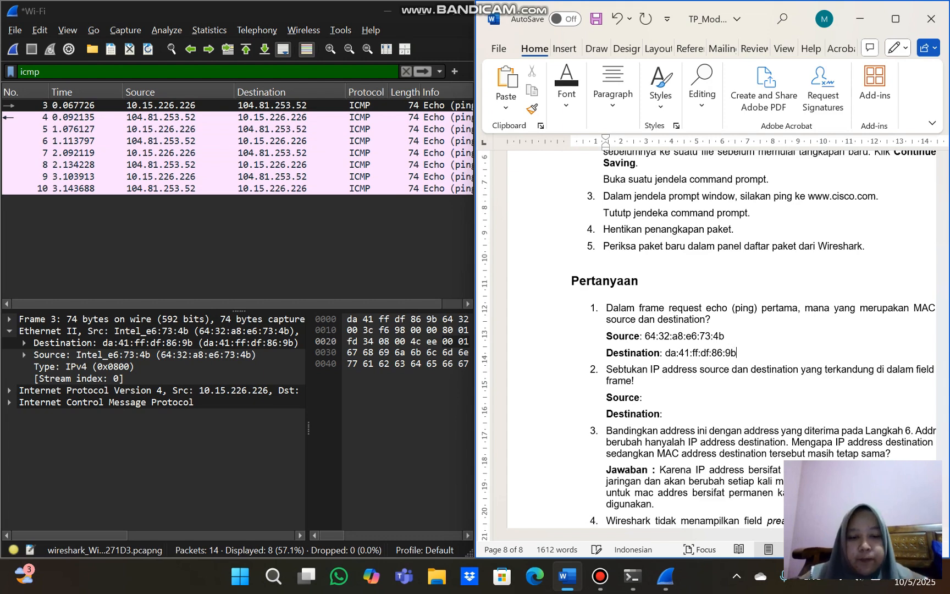
# Check the frame's Internet Protocol Version 4 line in Wireshark and enter 10.15.226.226 as the source IP address in the Word document's question 2
pyautogui.scroll(-1, 715, 339)
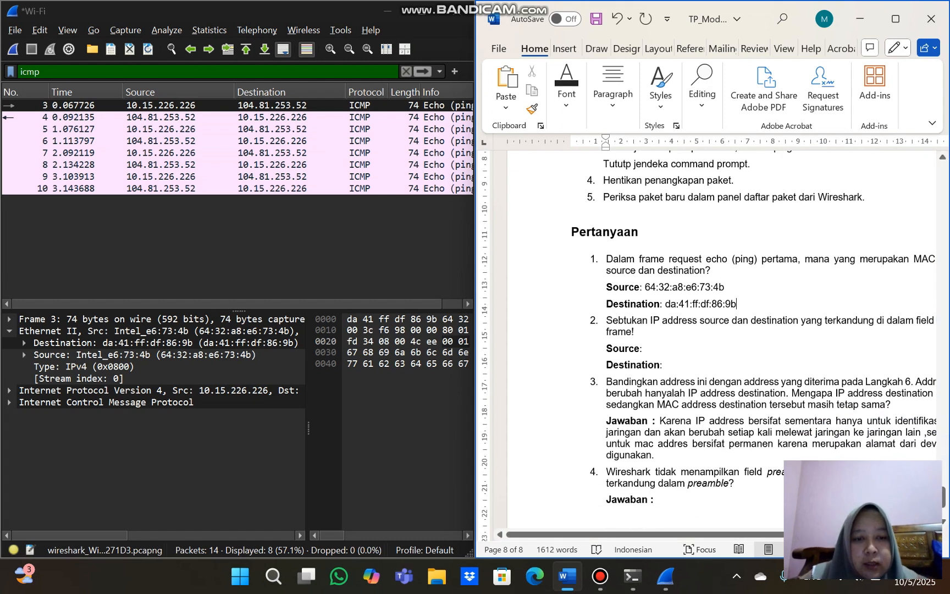
pyautogui.hscroll(1, 714, 339)
pyautogui.hscroll(1, 714, 339)
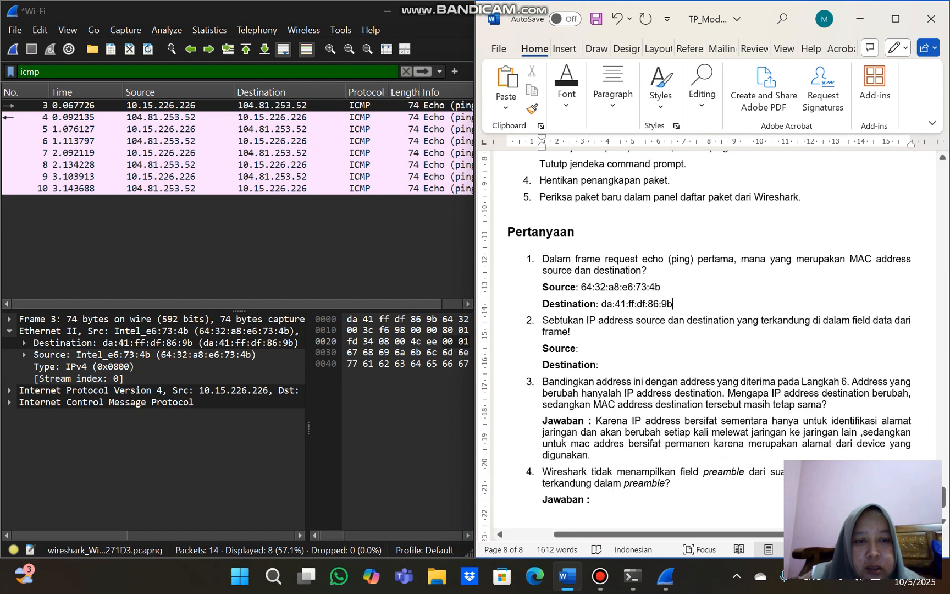
pyautogui.scroll(-1, 714, 339)
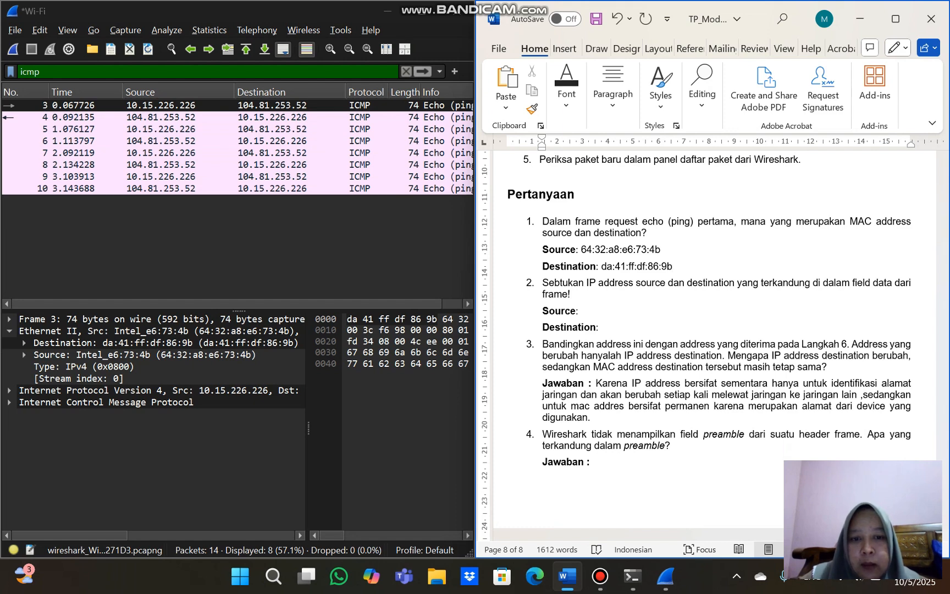
pyautogui.click(578, 311)
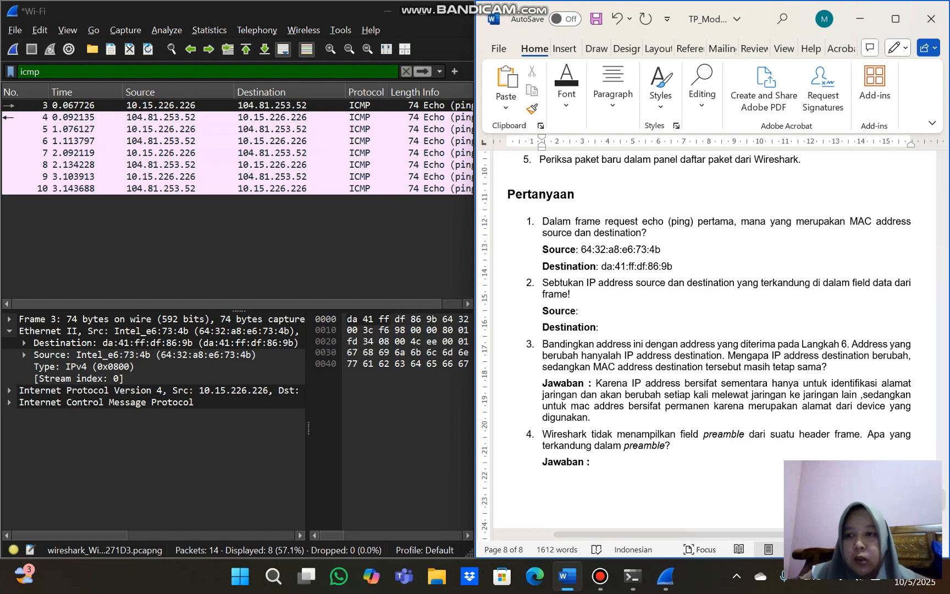
pyautogui.click(159, 391)
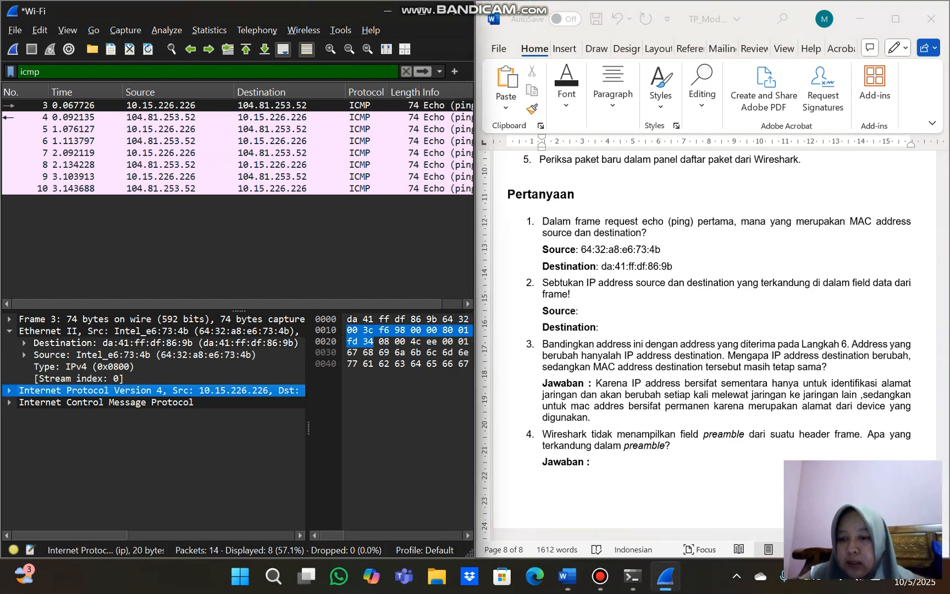
pyautogui.hscroll(3, 159, 390)
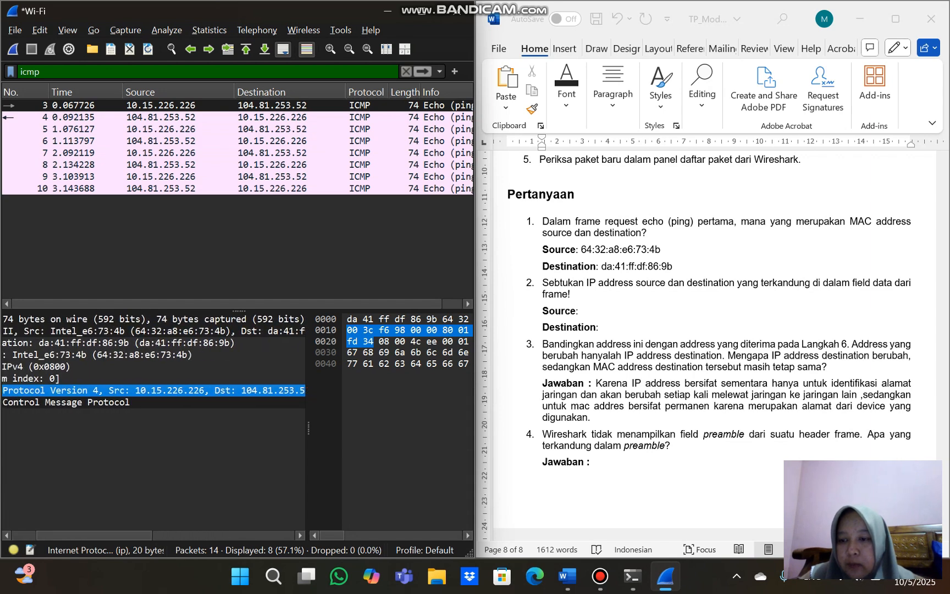
pyautogui.click(581, 311)
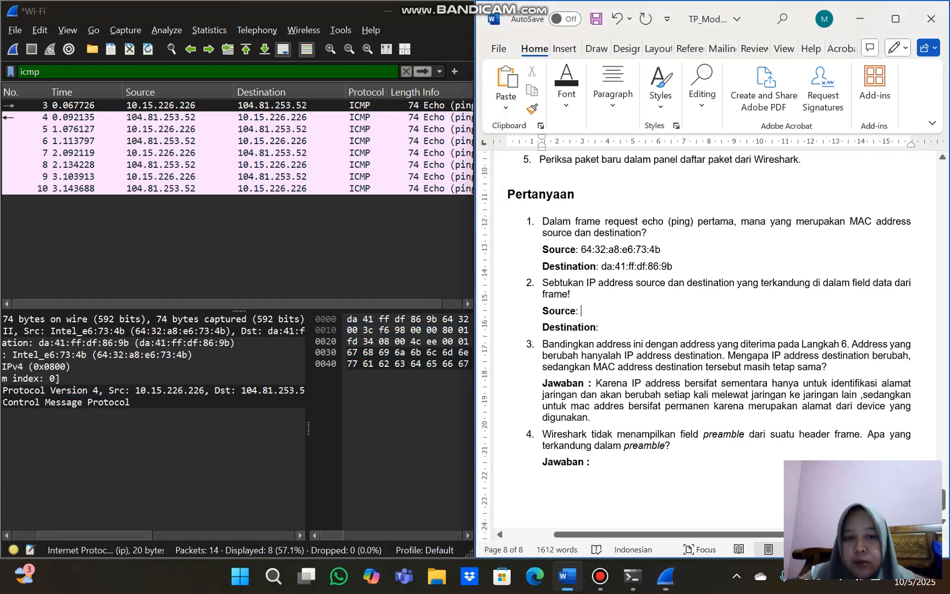
pyautogui.write('19')
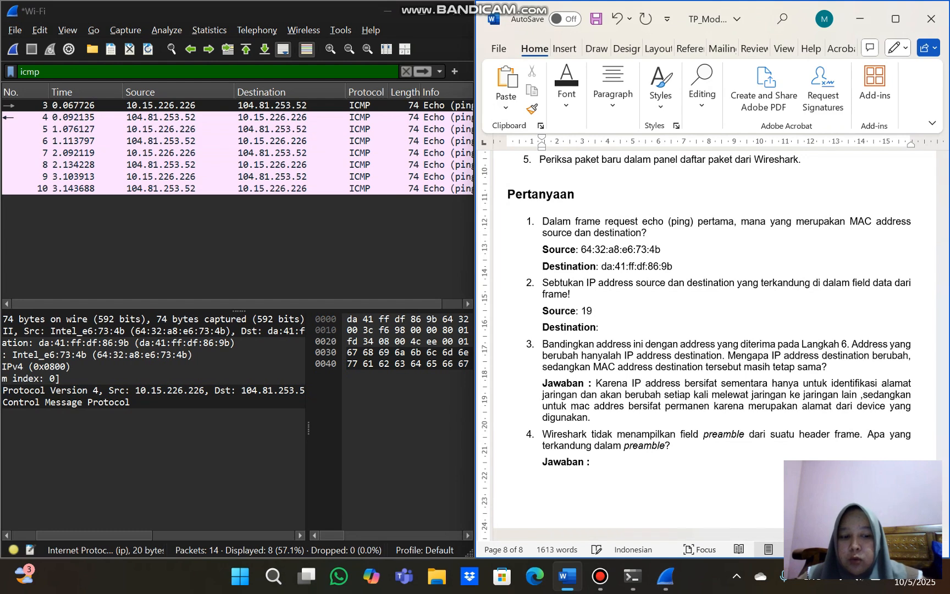
pyautogui.press('BackSpace')
pyautogui.write('0.')
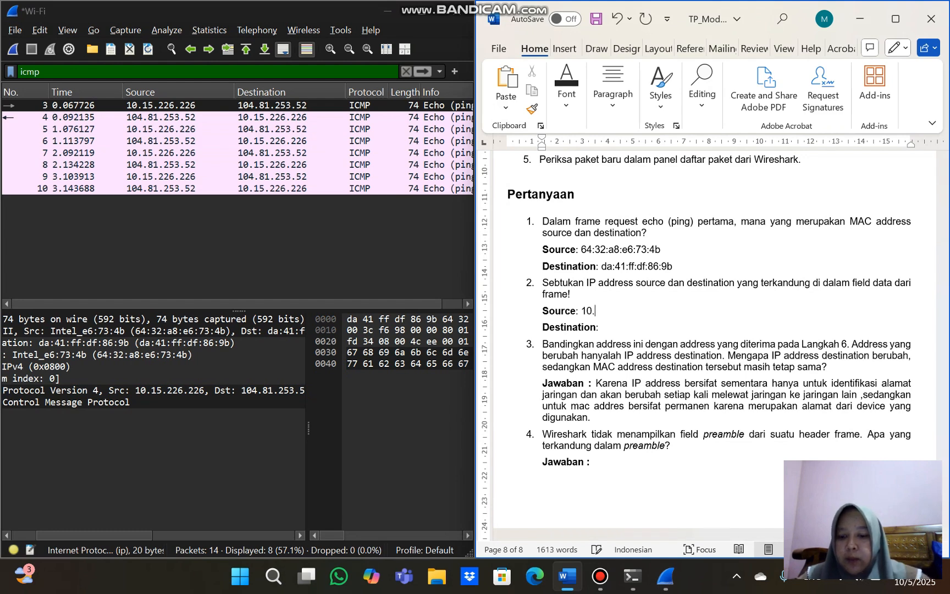
pyautogui.write('15.2')
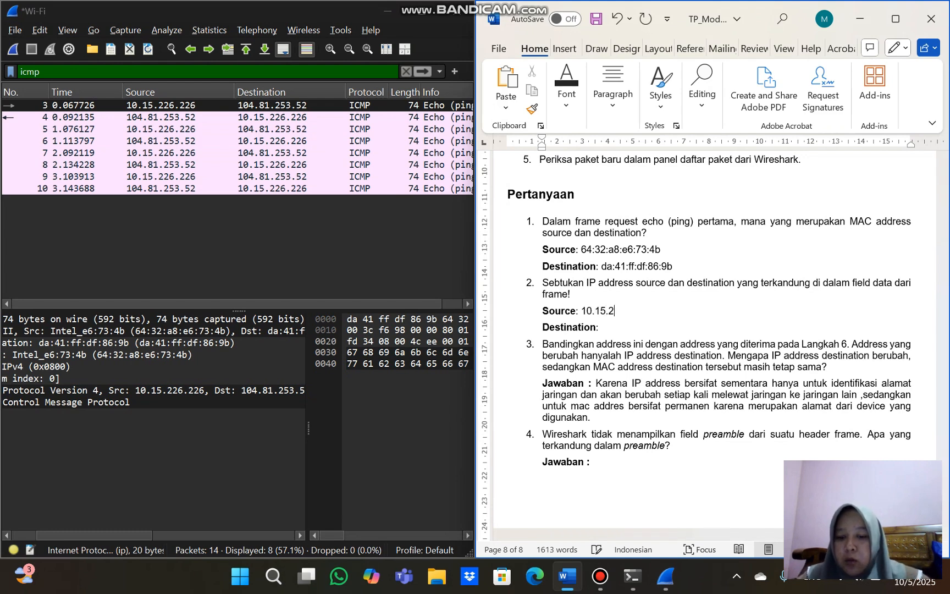
pyautogui.write('26.226')
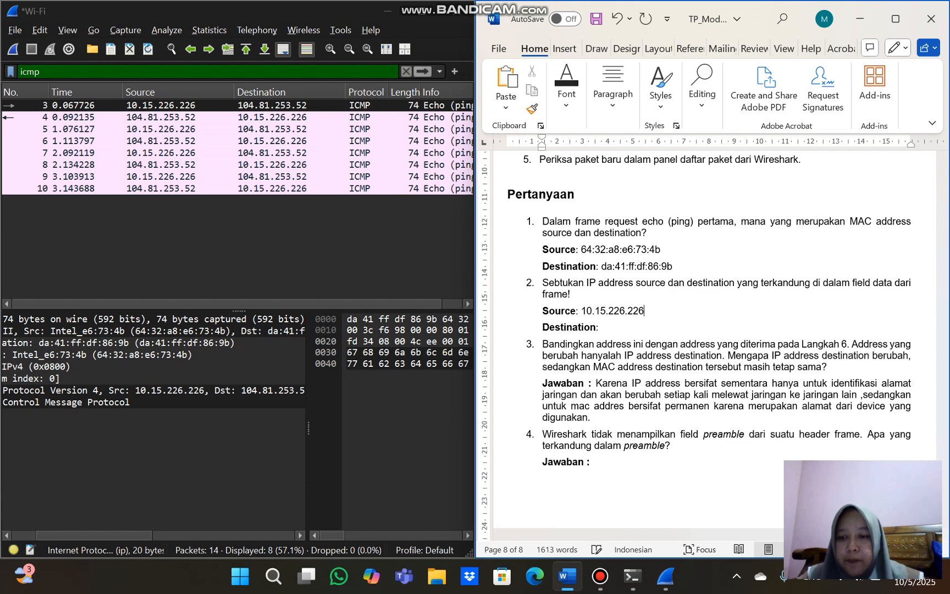
# Enter the destination IP address 104.81.253.52 from the Wireshark packet details after "Destination" under question 2
pyautogui.click(598, 327)
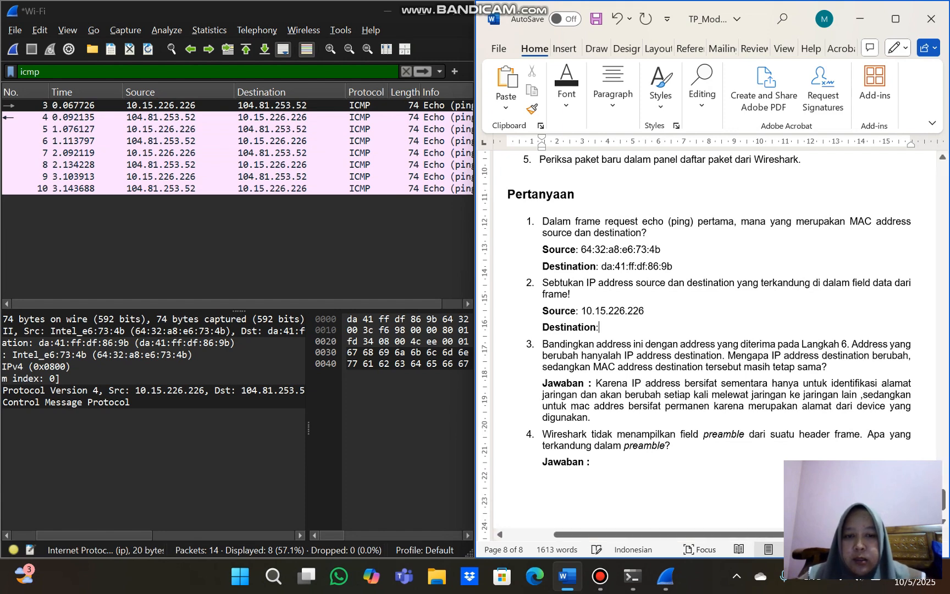
pyautogui.hscroll(2, 152, 390)
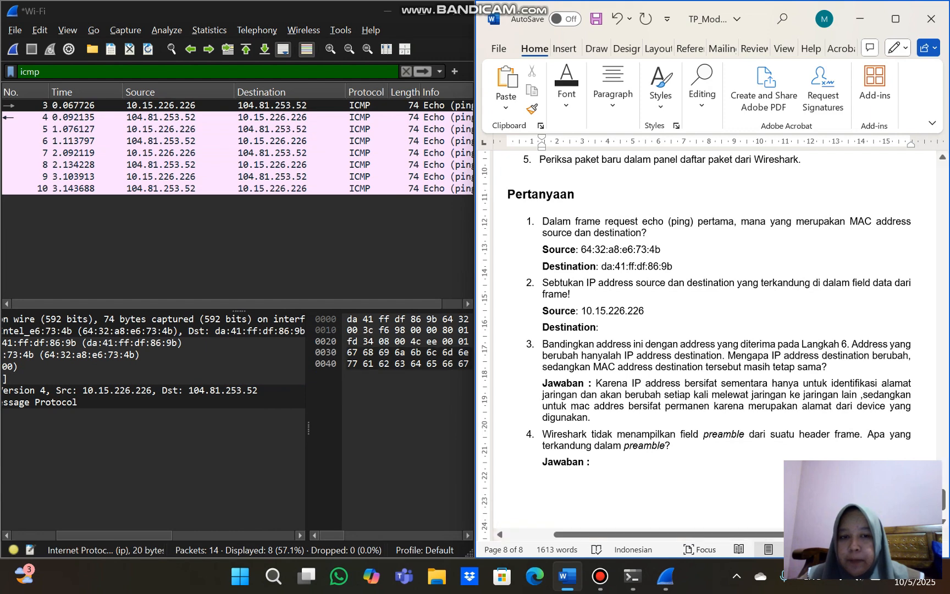
pyautogui.write('104')
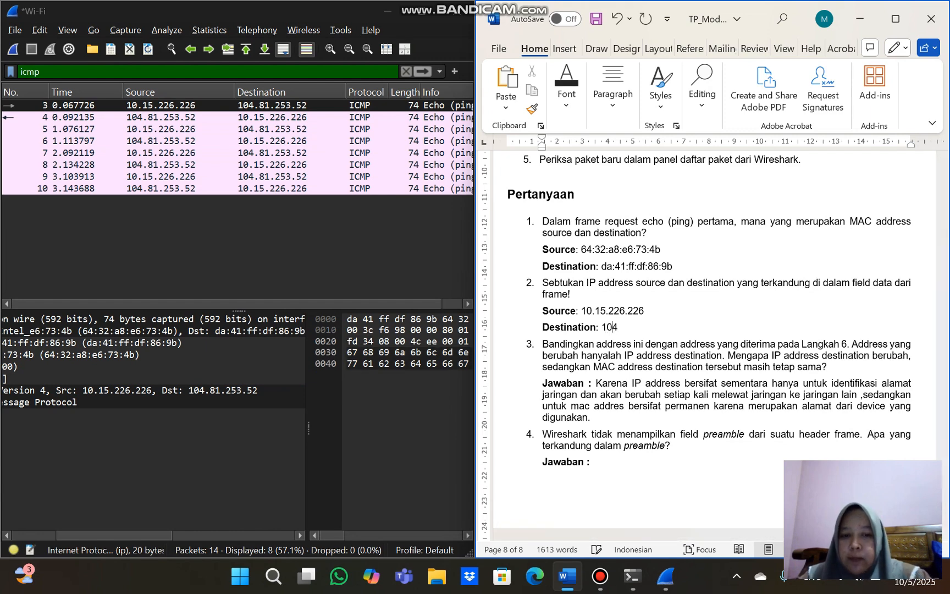
pyautogui.write('.8')
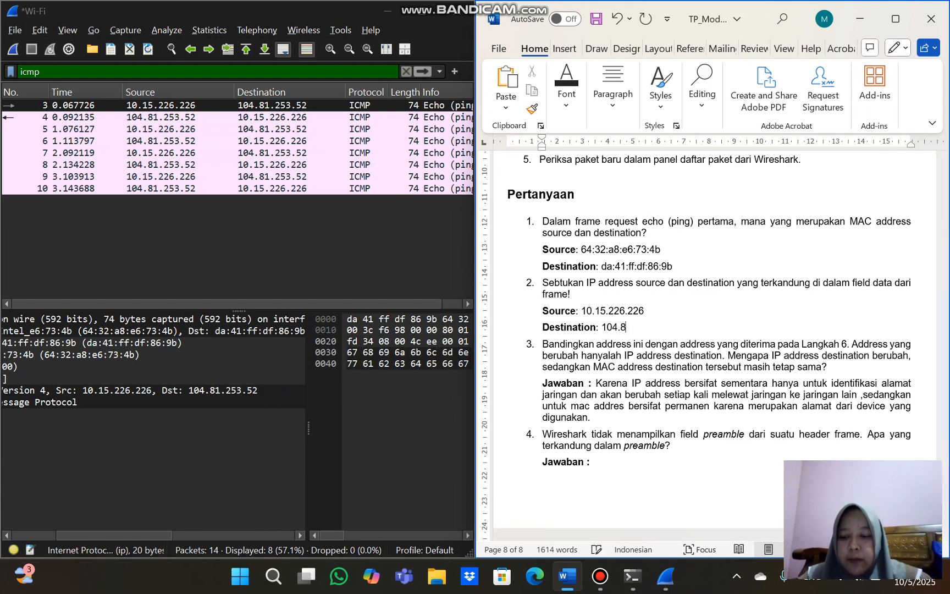
pyautogui.write('1.')
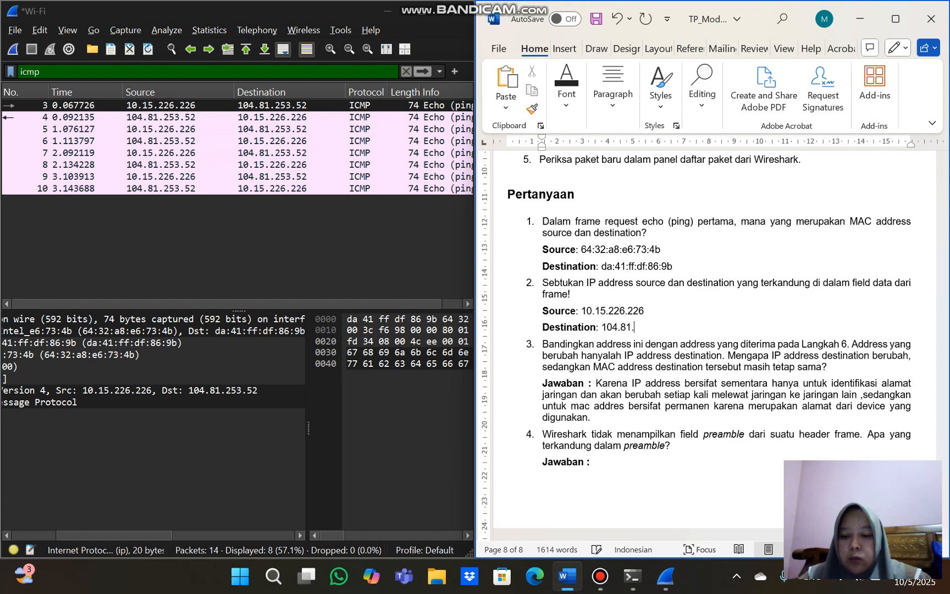
pyautogui.write('25')
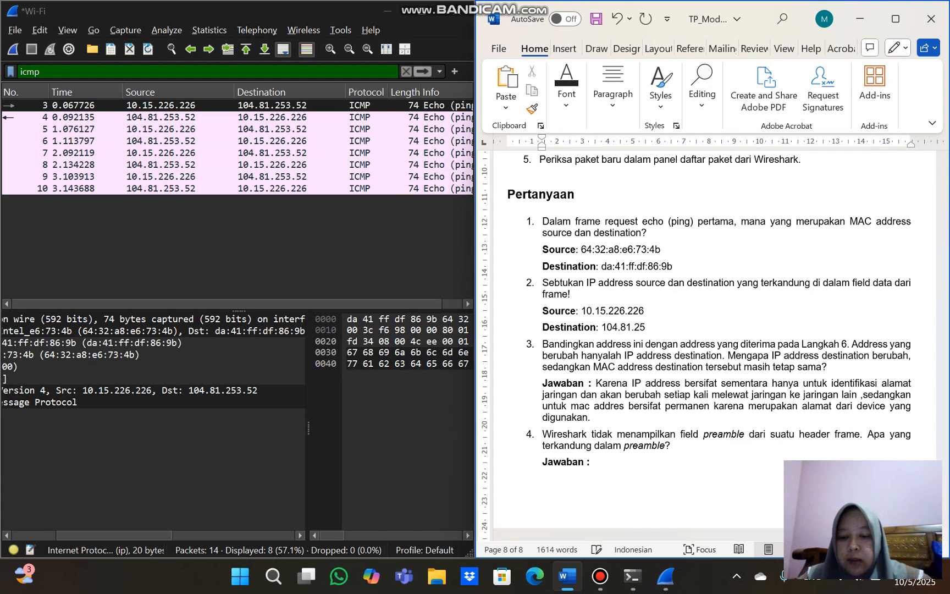
pyautogui.write('3.52')
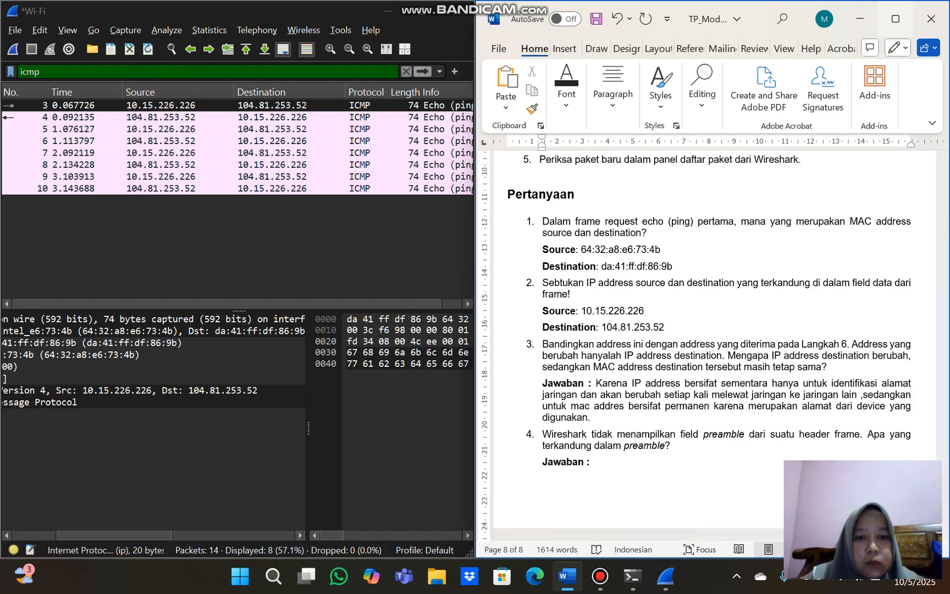
# Maximize the Word window and review the earlier source and destination IP address answers on page 7
pyautogui.click(894, 18)
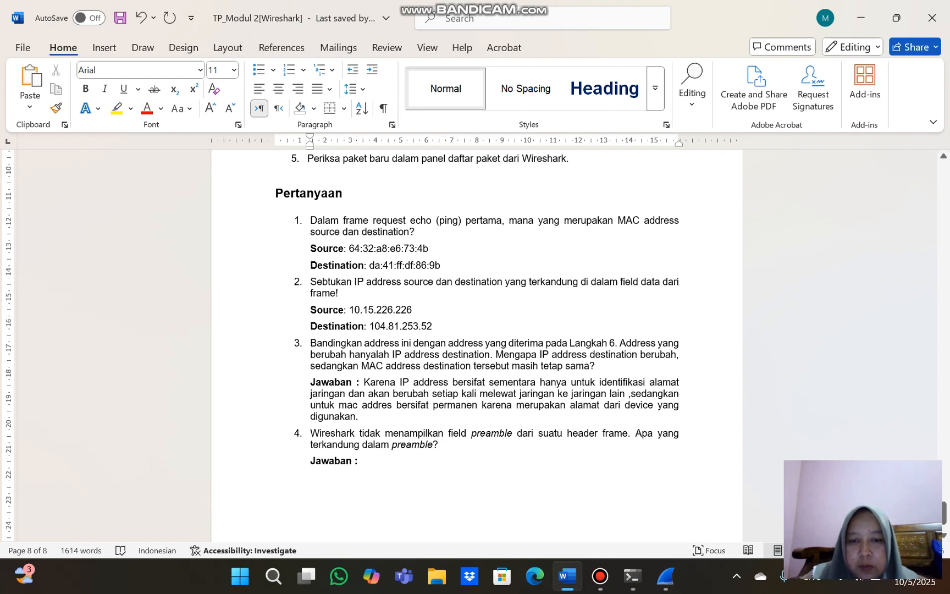
pyautogui.scroll(15, 477, 347)
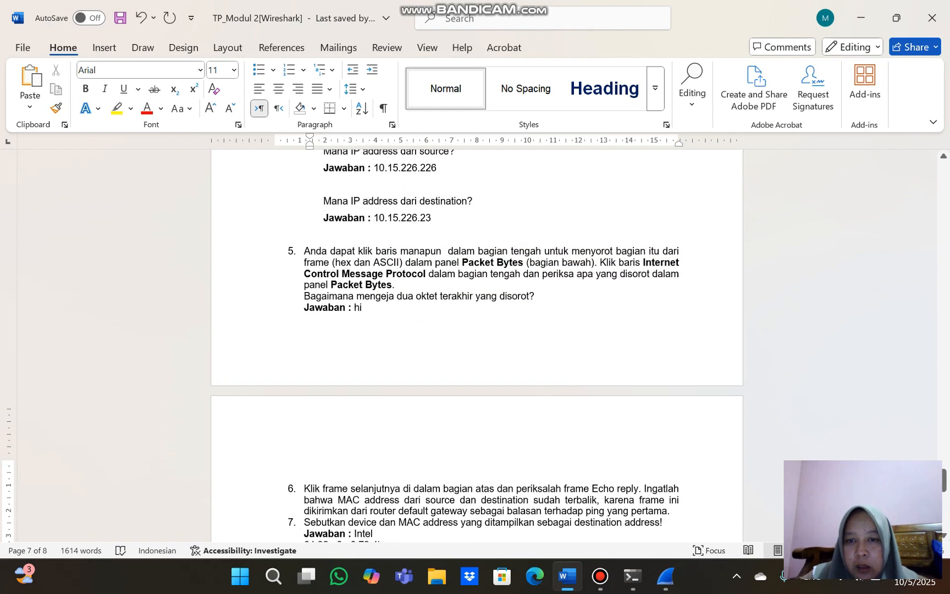
pyautogui.scroll(3, 477, 347)
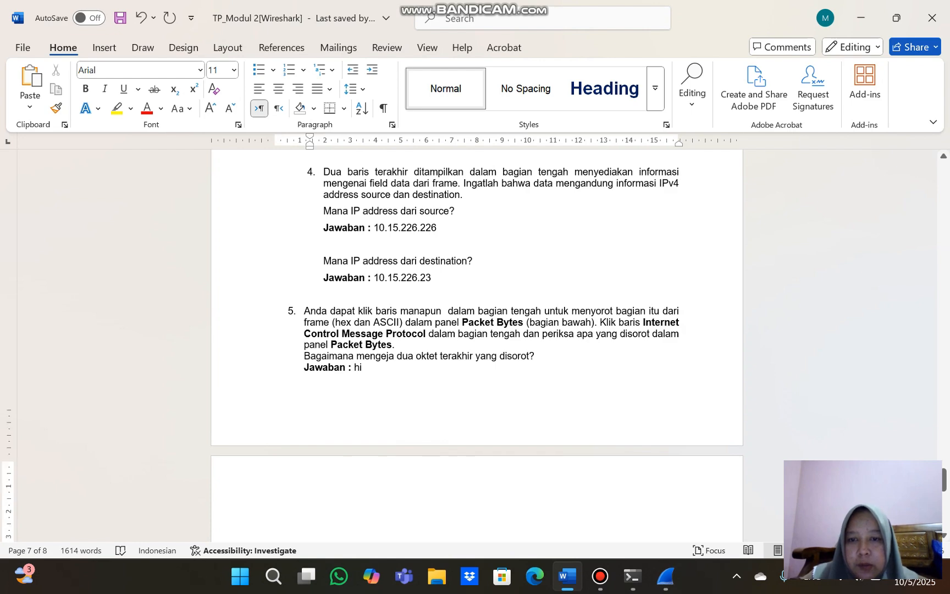
# Find the Preamble row in the Langkah 4 Ethernet II header table and copy its description, "Field ini mengandung bit-bit sinkronisasi, diproses oleh hardware NIC."
pyautogui.scroll(-12, 477, 346)
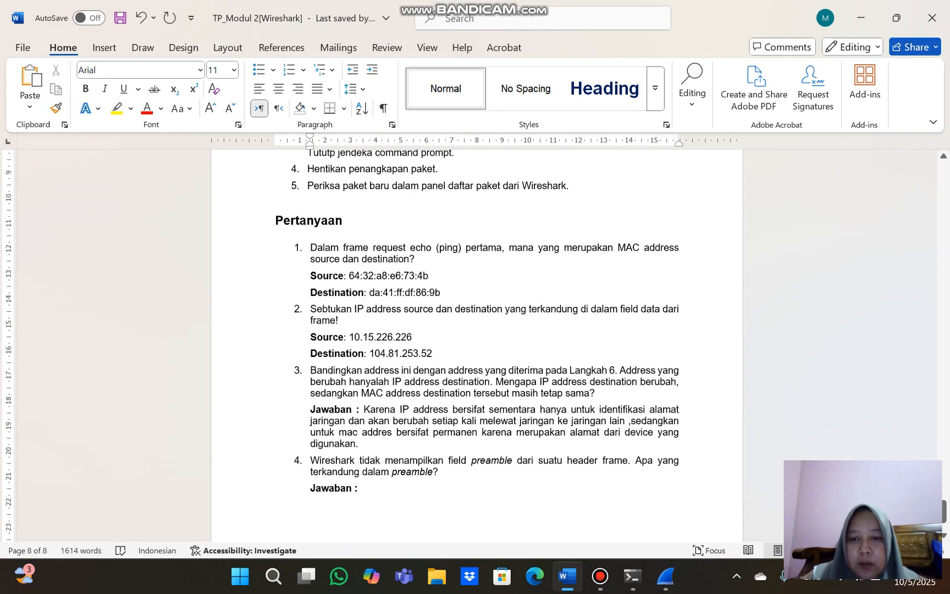
pyautogui.scroll(-2, 477, 346)
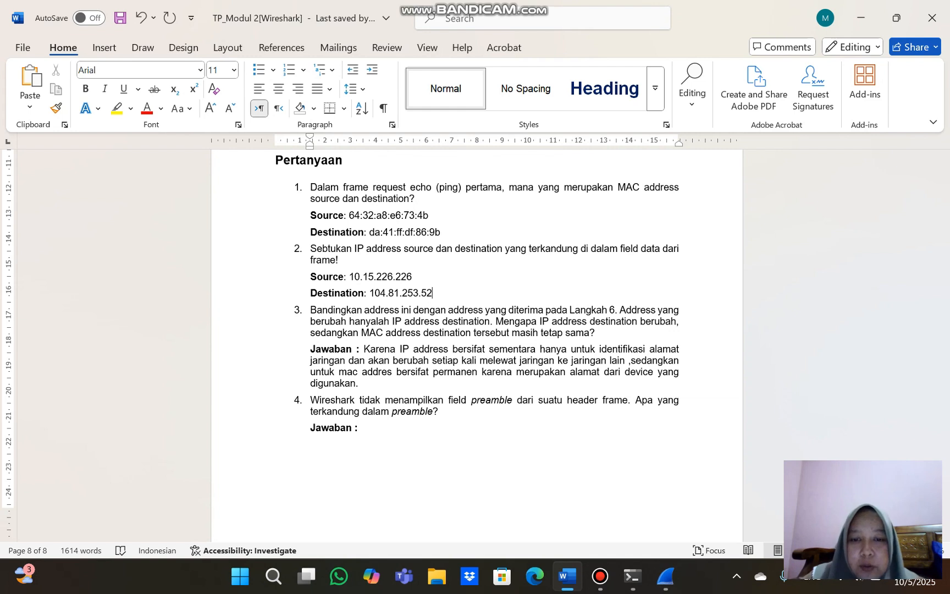
pyautogui.scroll(-1, 477, 341)
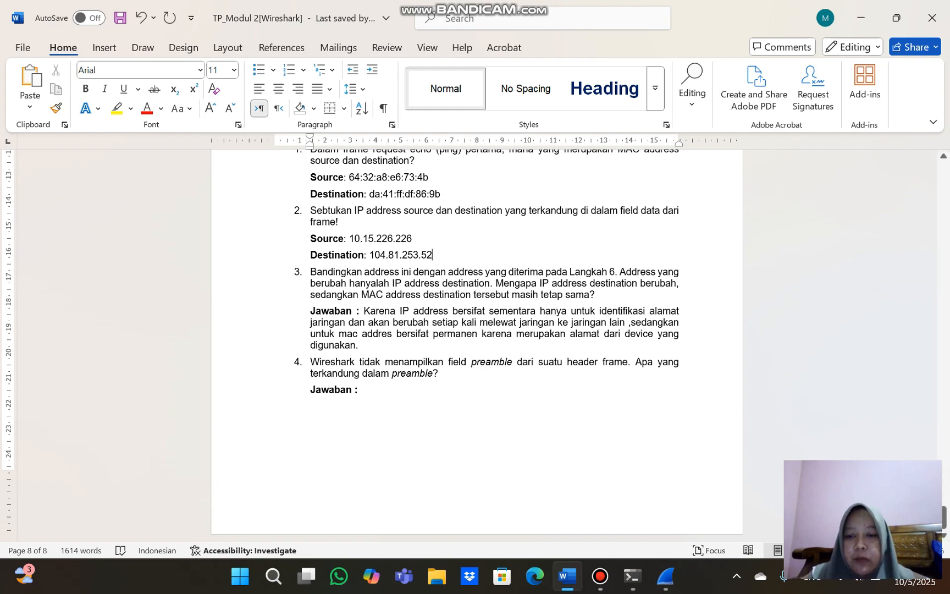
pyautogui.click(359, 389)
pyautogui.scroll(-1, 359, 389)
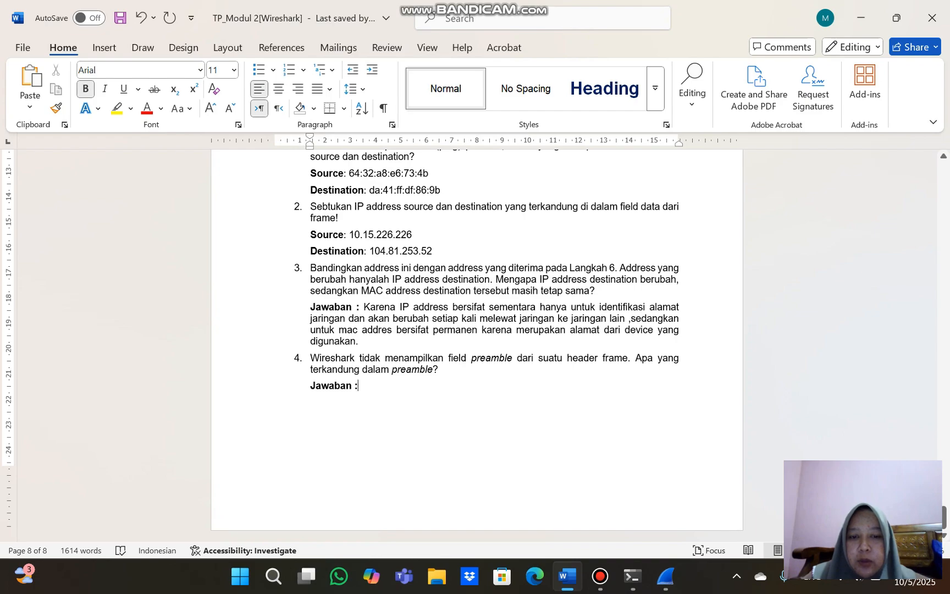
pyautogui.scroll(15, 476, 341)
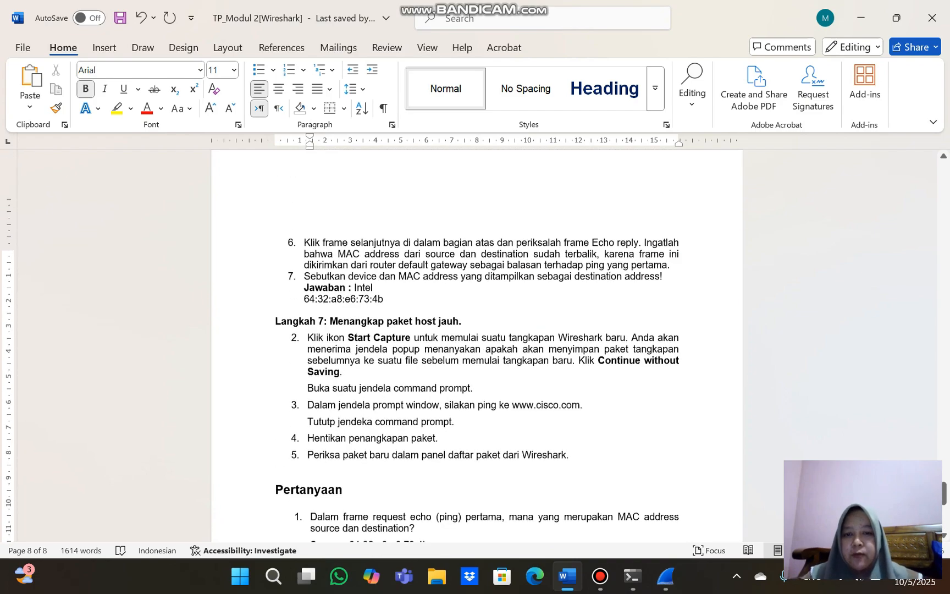
pyautogui.scroll(20, 476, 341)
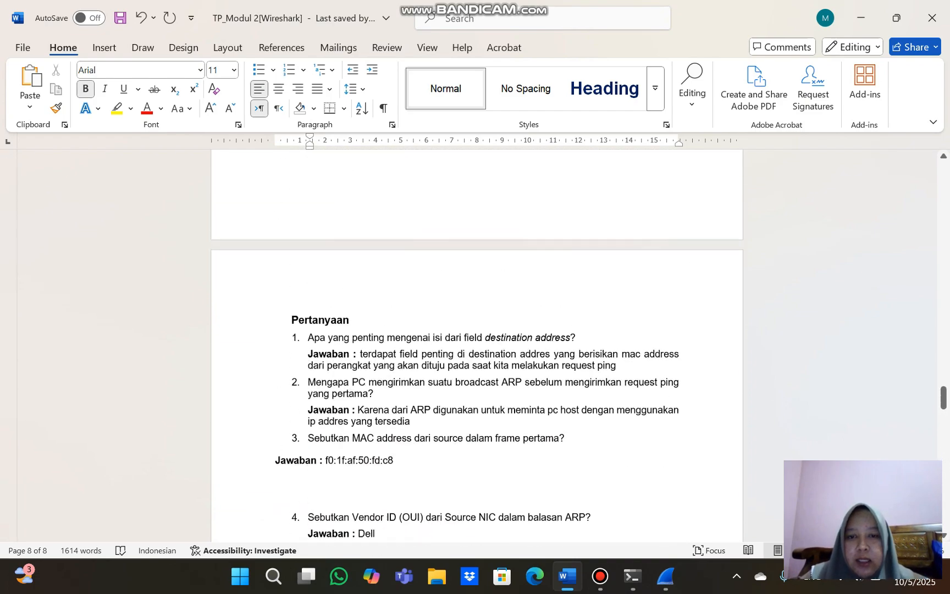
pyautogui.scroll(12, 477, 341)
pyautogui.scroll(-3, 476, 340)
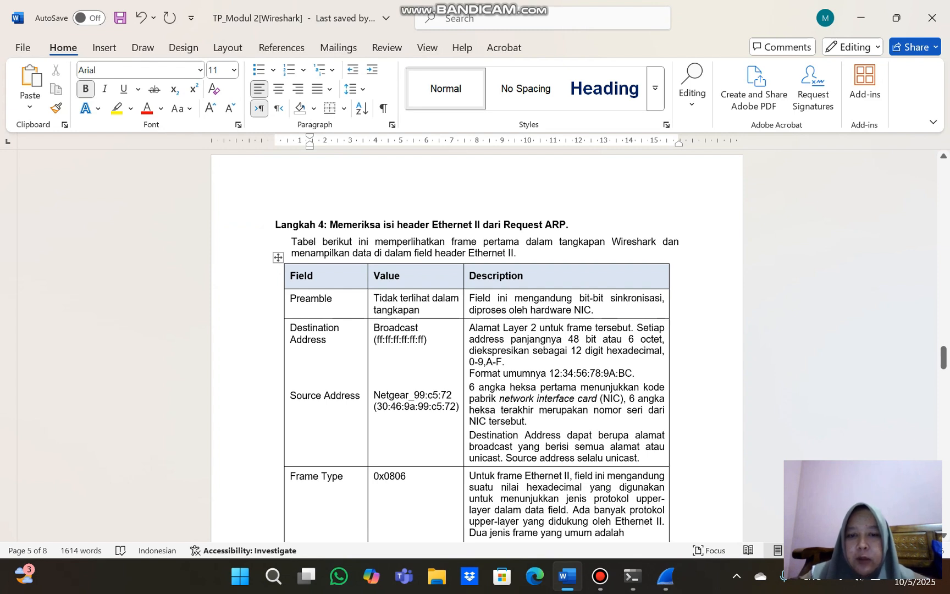
pyautogui.moveTo(593, 310); pyautogui.dragTo(469, 297)
pyautogui.hotkey('ctrl', 'c')
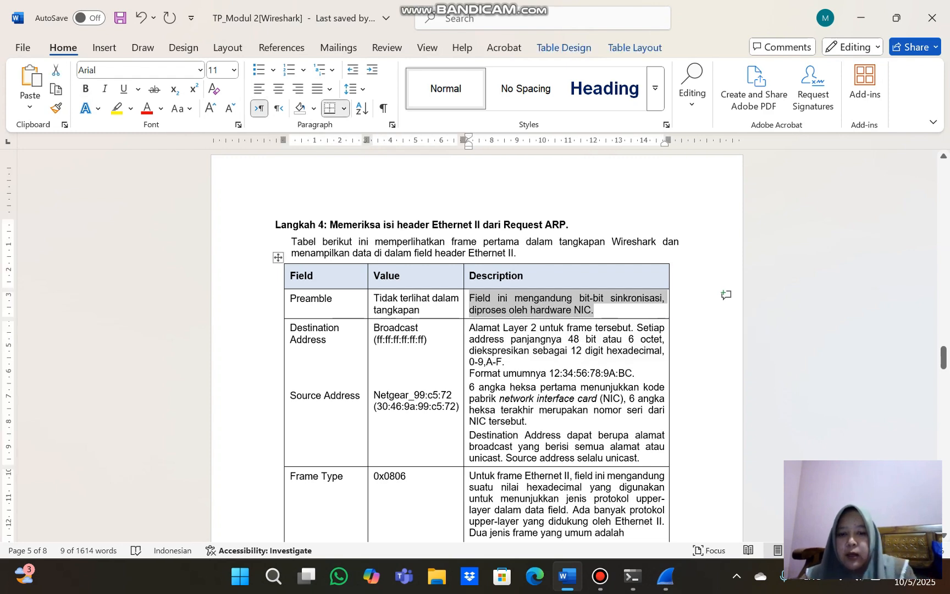
# Paste the copied preamble description after "Jawaban :" under question 4 of the final Pertanyaan section
pyautogui.scroll(-3, 474, 346)
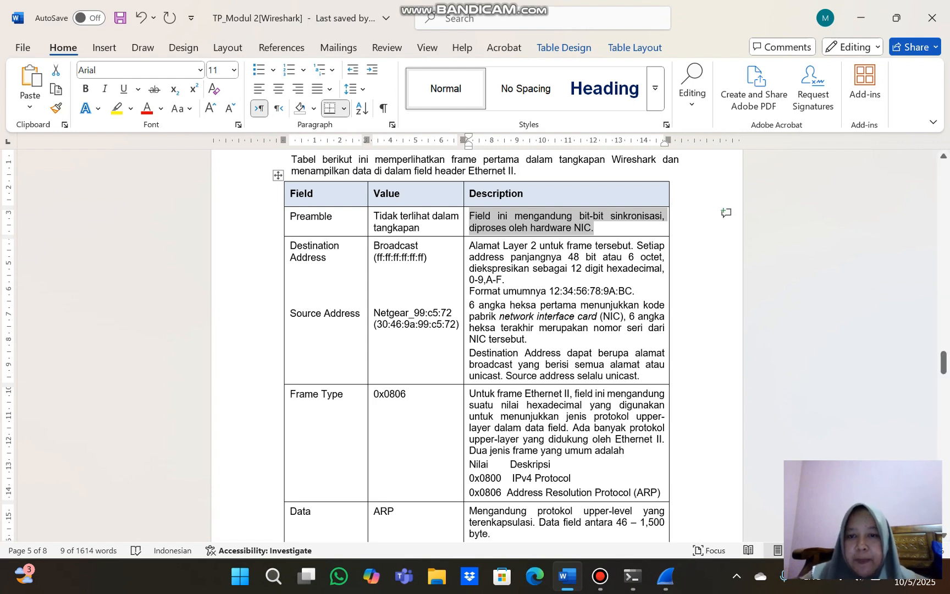
pyautogui.click(375, 245)
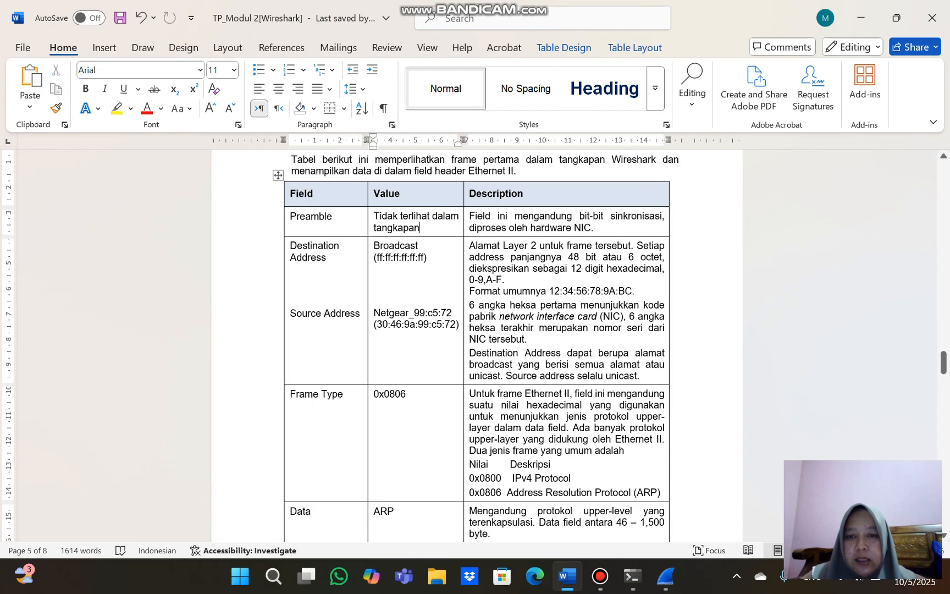
pyautogui.scroll(-20, 476, 345)
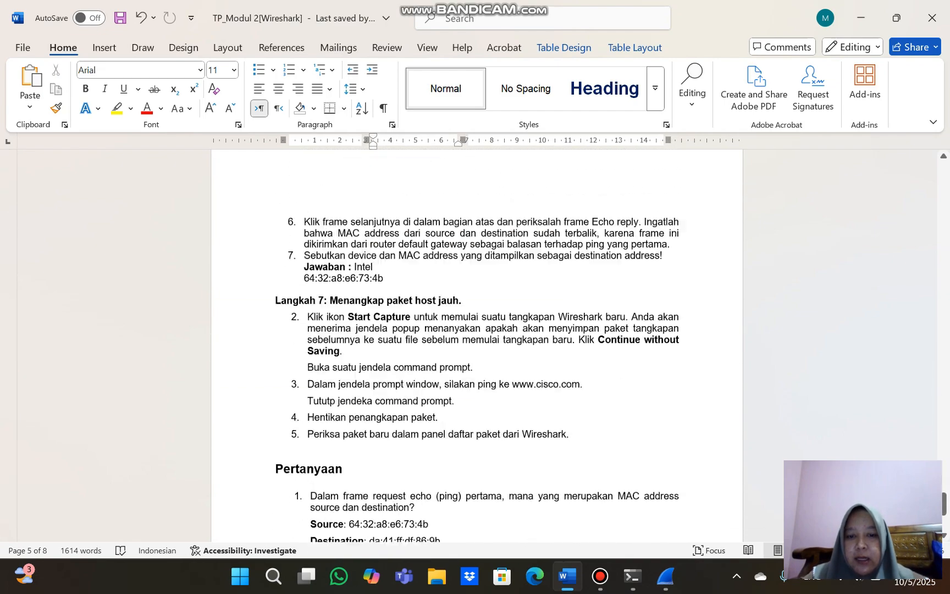
pyautogui.scroll(-10, 476, 345)
pyautogui.click(363, 386)
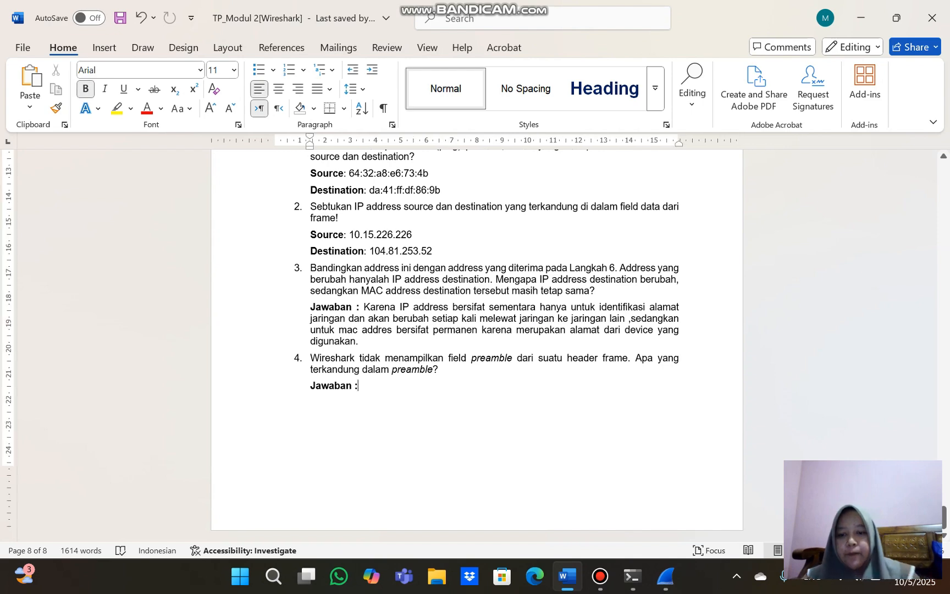
pyautogui.hotkey('ctrl', 'v')
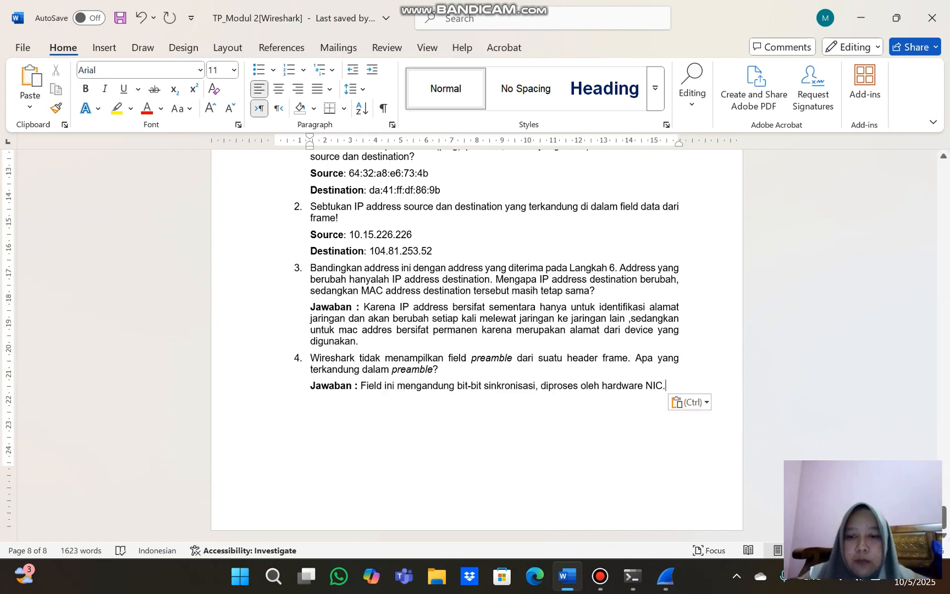
# Go back through the document from page 8 and review the earlier Latihan 2 instructions and ARP question answers
pyautogui.scroll(6, 476, 345)
pyautogui.scroll(-6, 477, 346)
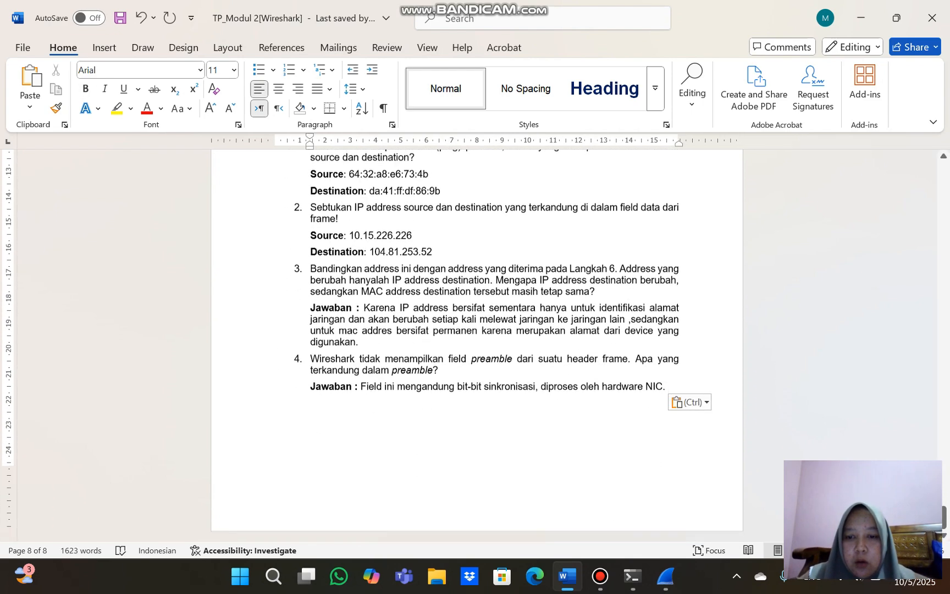
pyautogui.scroll(3, 476, 345)
pyautogui.scroll(15, 477, 345)
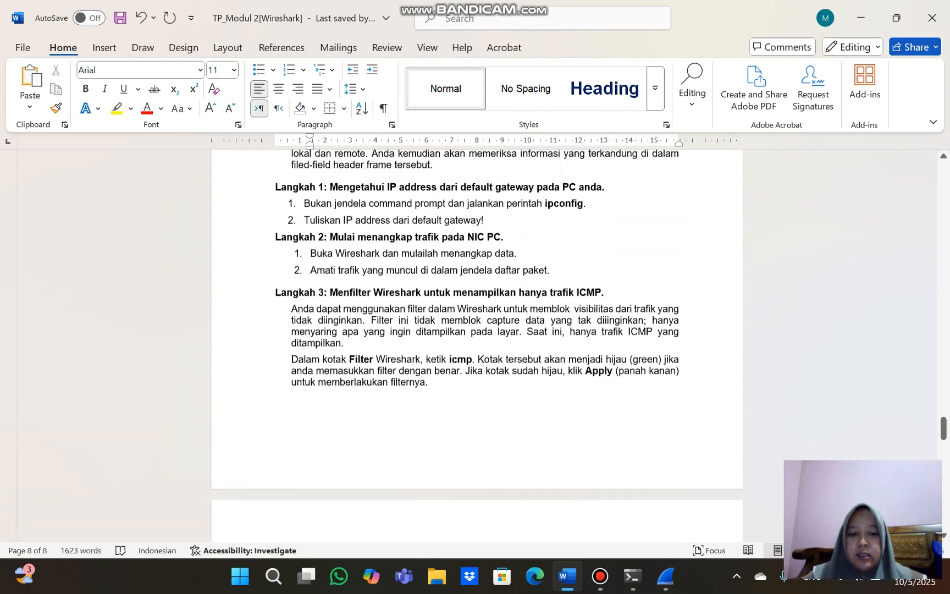
pyautogui.scroll(5, 476, 345)
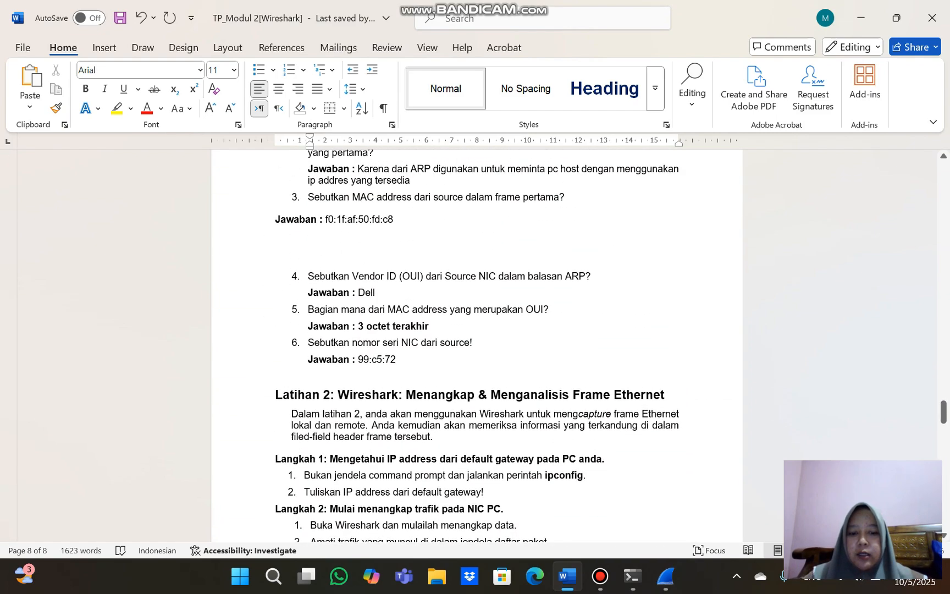